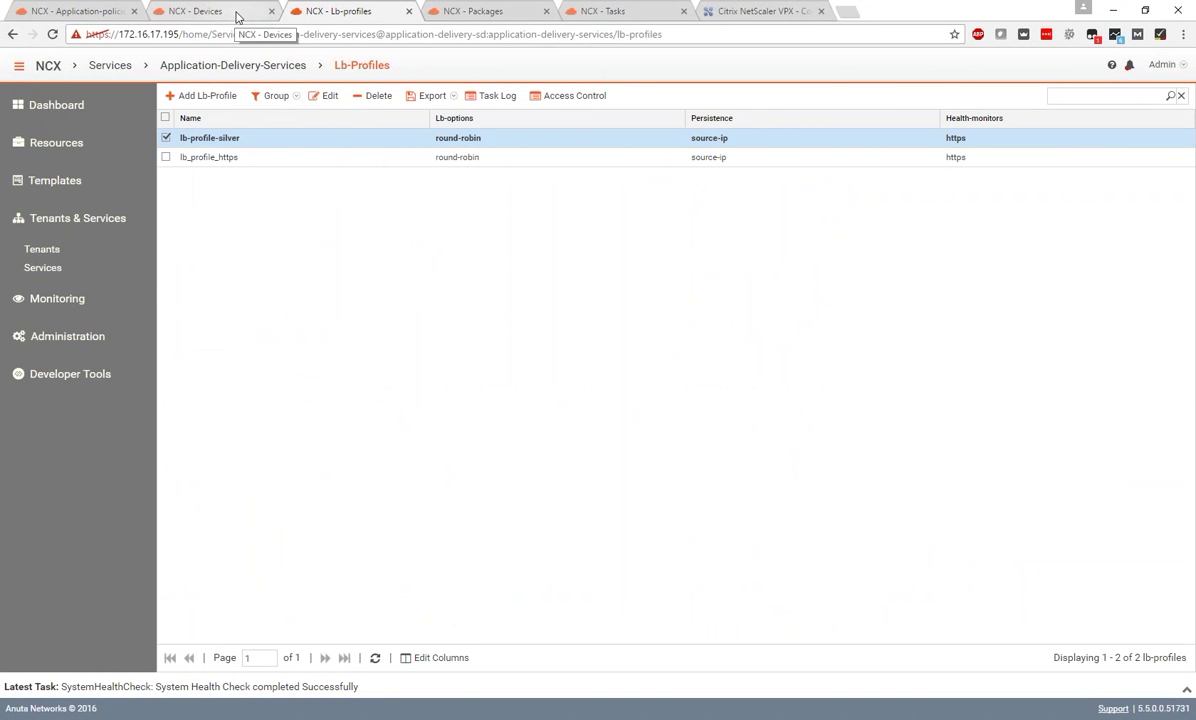
Switch to the Devices inventory and highlight the SRX-1-HA firewall and the Infoblox device in turn
left_click(237, 16)
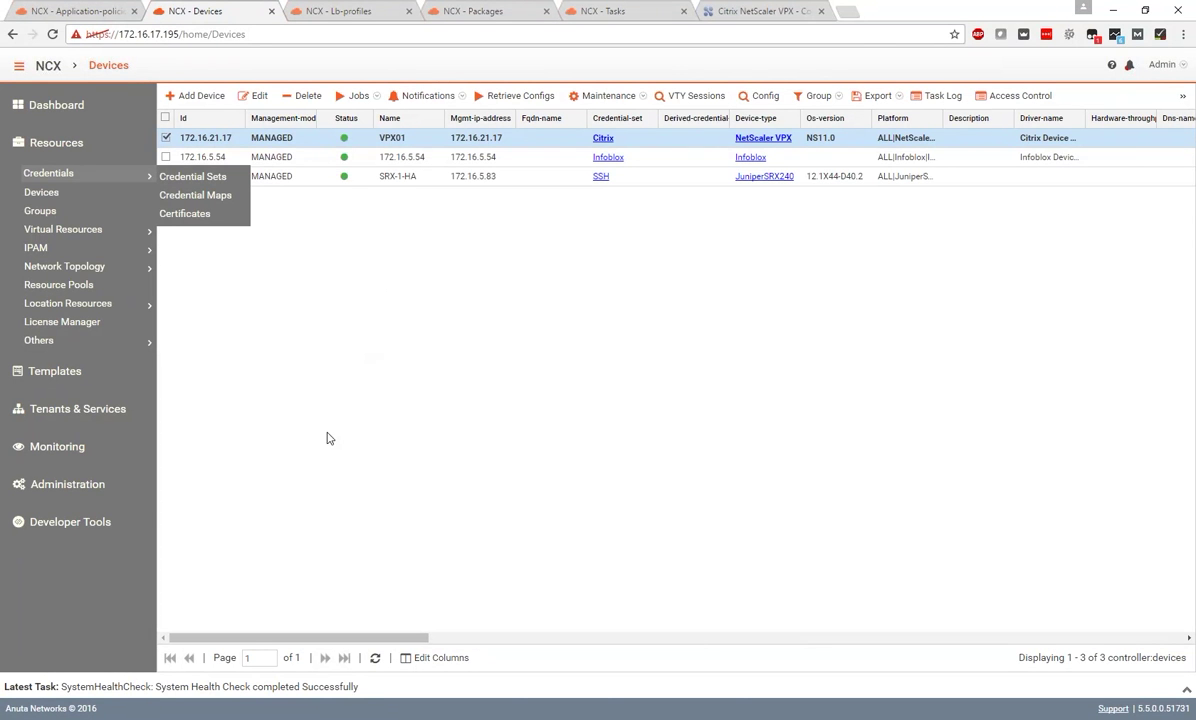
left_click(409, 180)
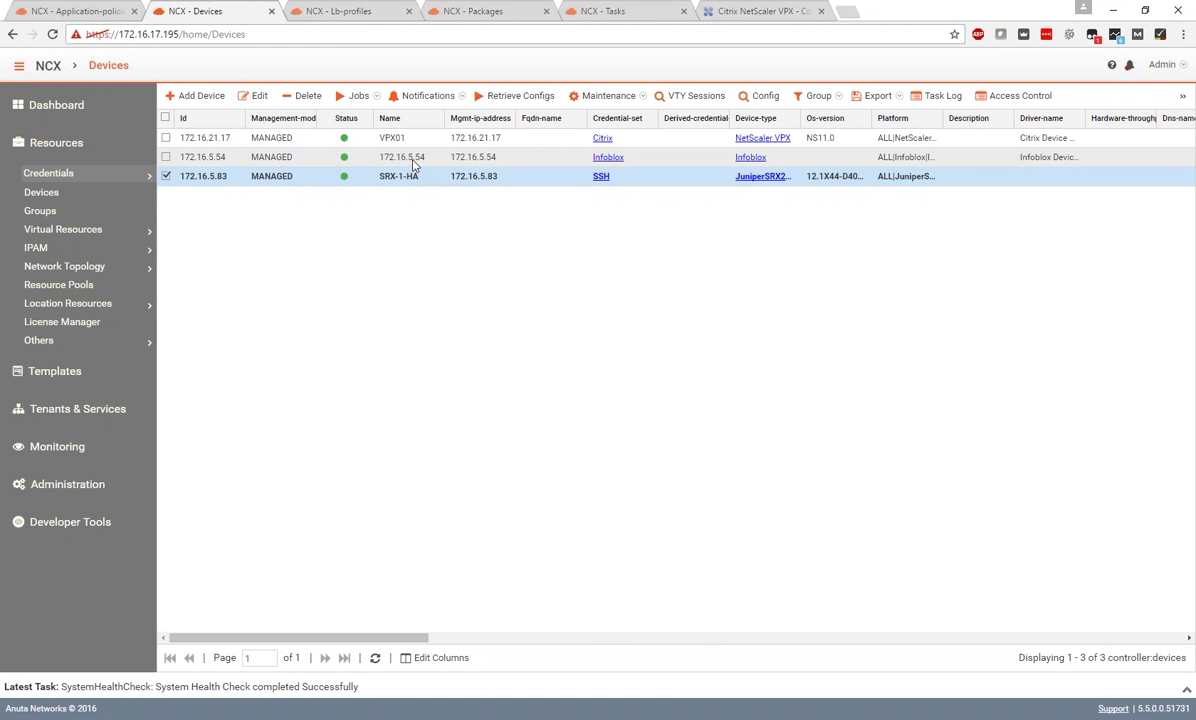
left_click(412, 160)
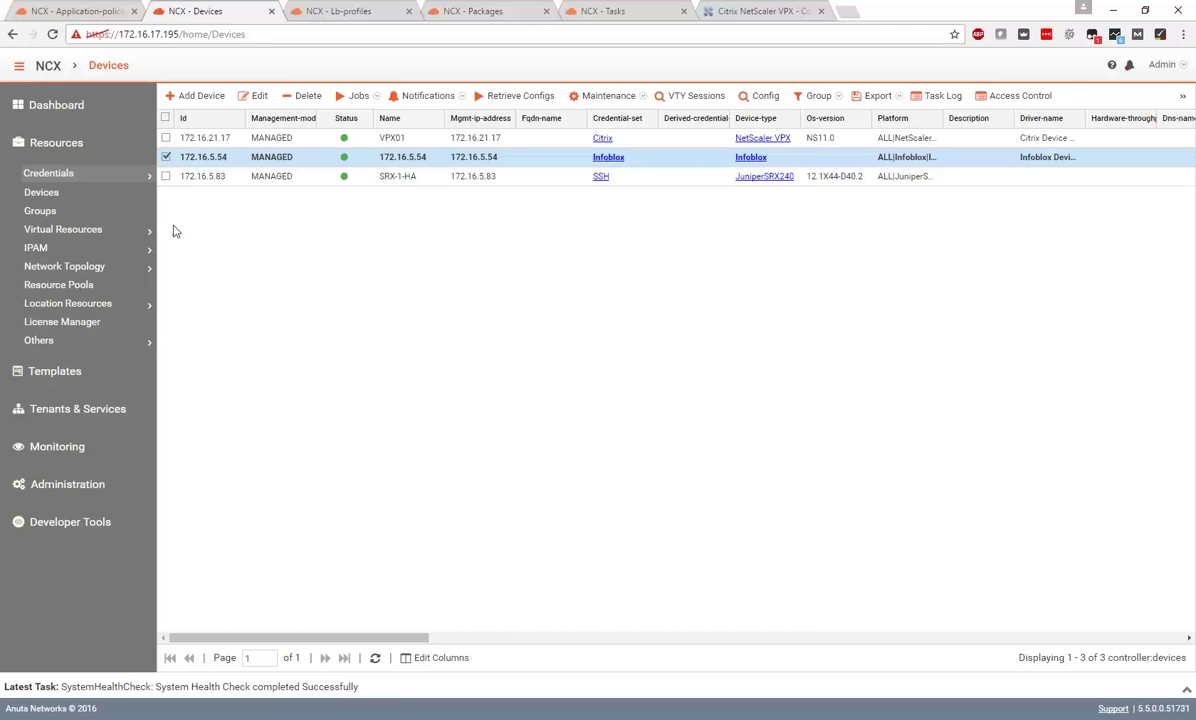
Open the Network Topology map under Resources and look over the available IPAM resource types
left_click(139, 250)
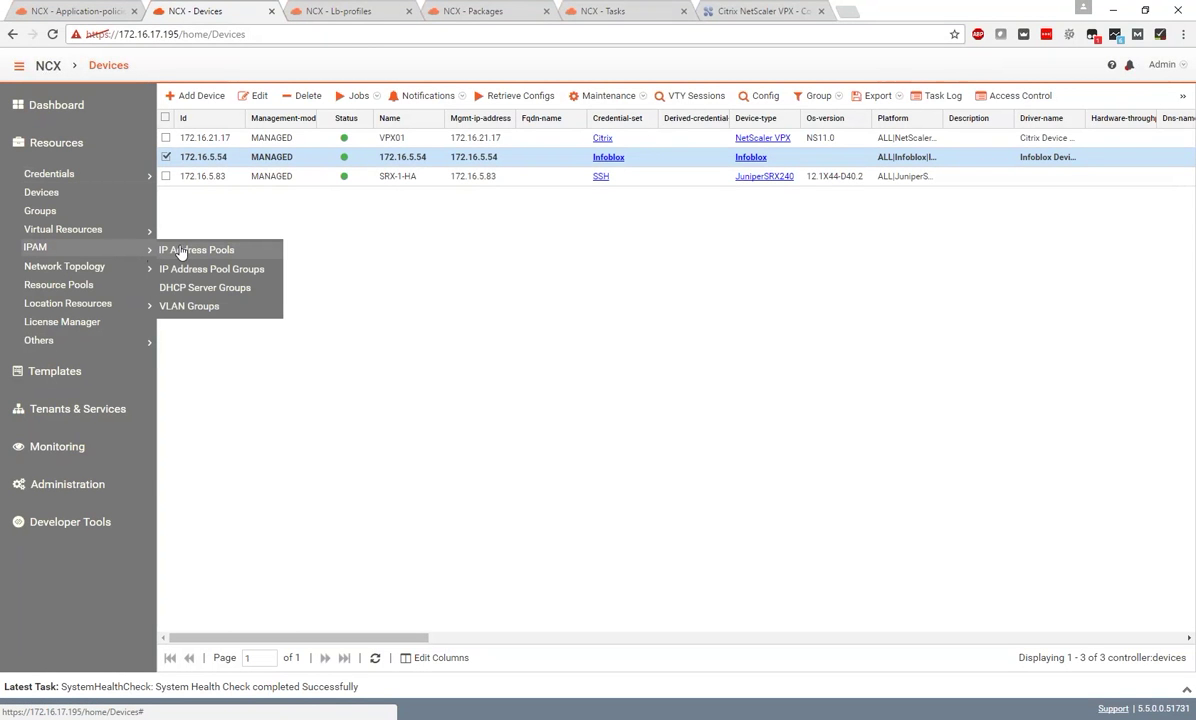
left_click(90, 266)
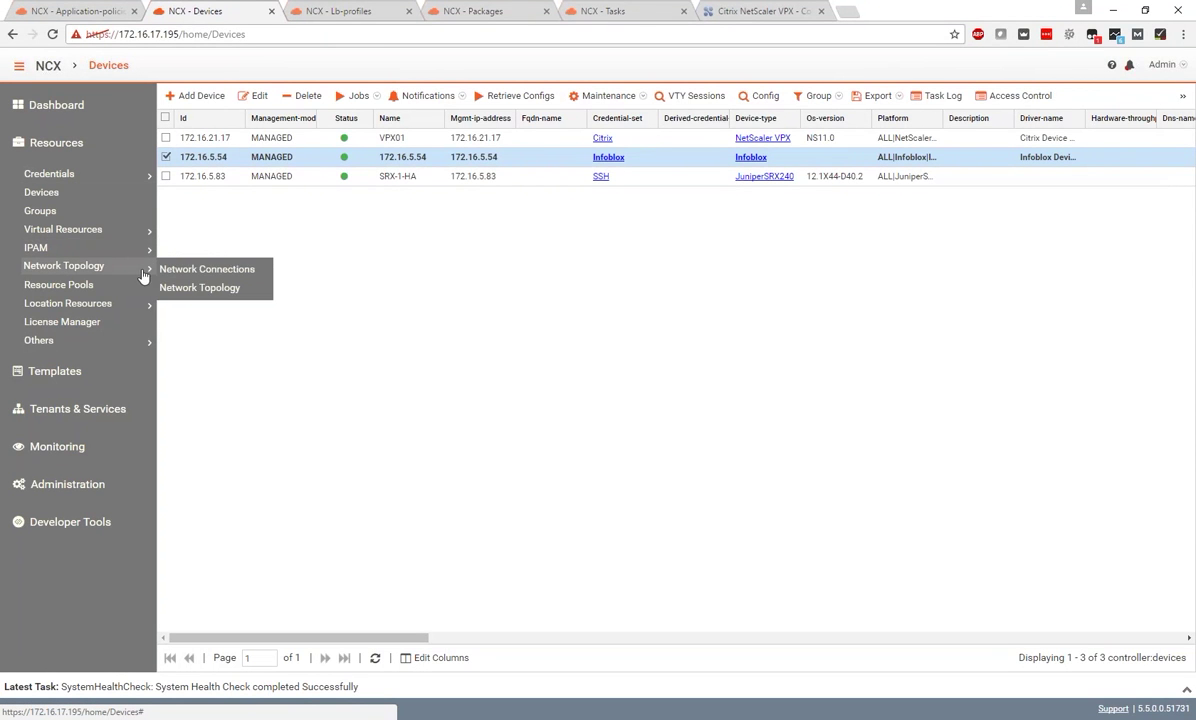
left_click(176, 288)
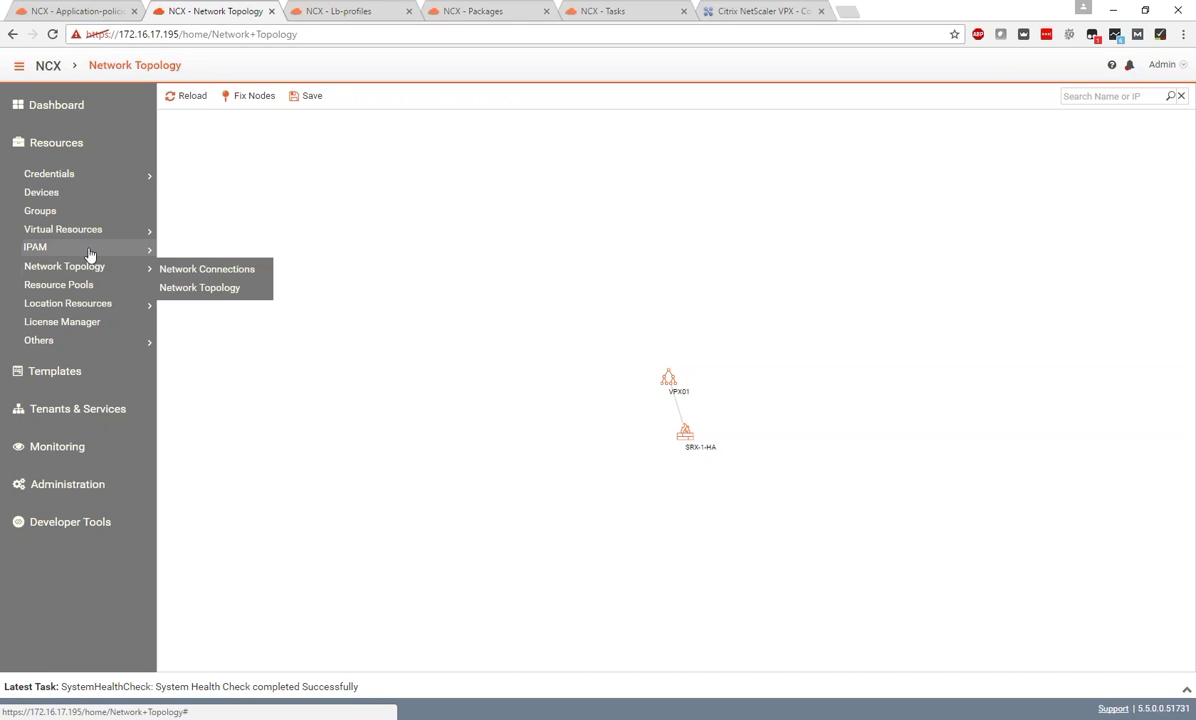
mouse_move(117, 252)
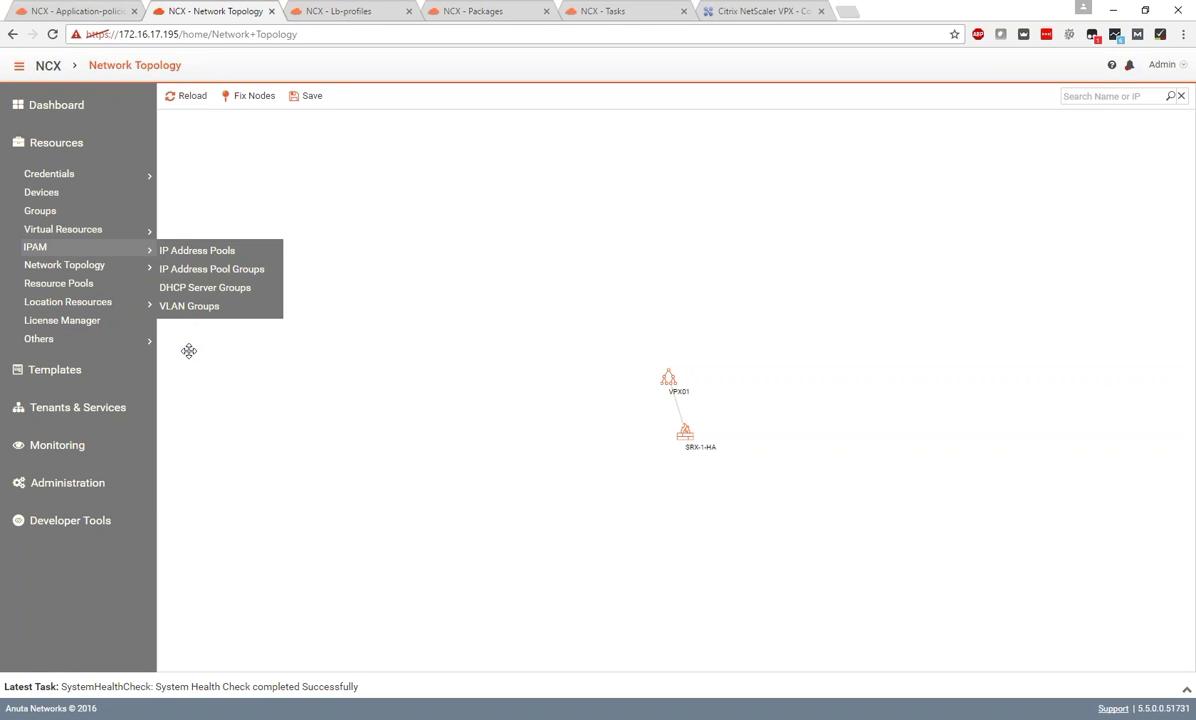
left_click(189, 351)
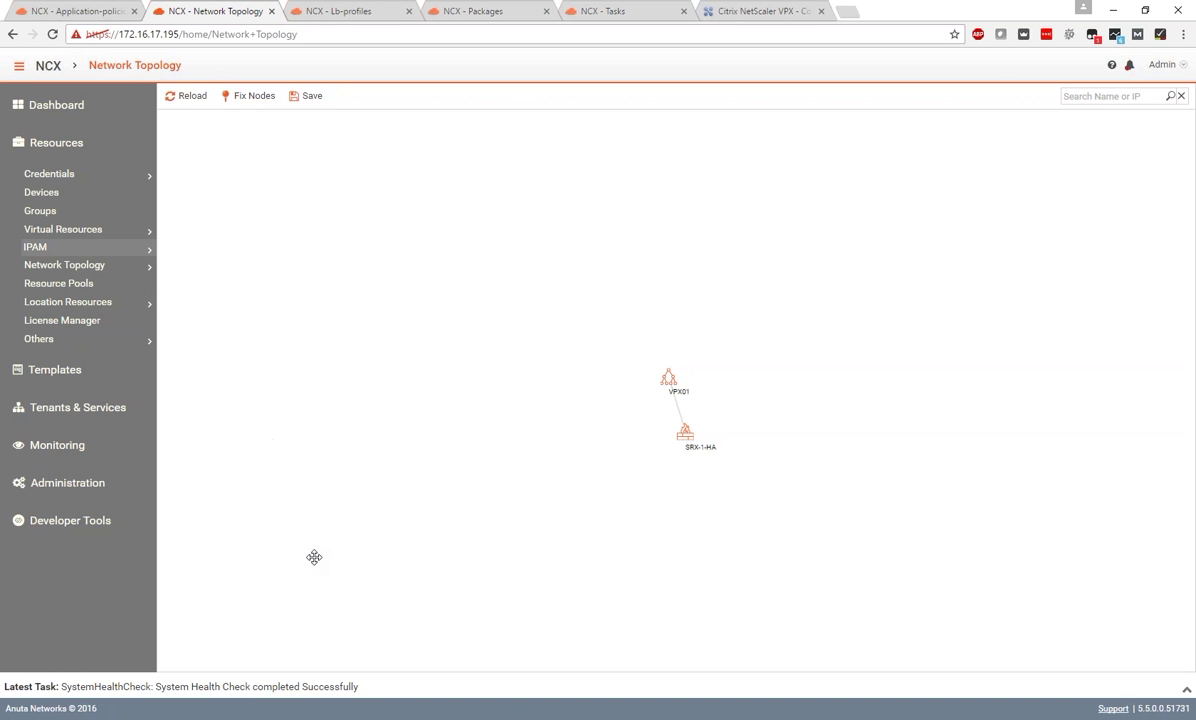
Switch to Notepad++ with the application-delivery-sd.yang service model and move its window toward the middle of the screen
mouse_move(362, 717)
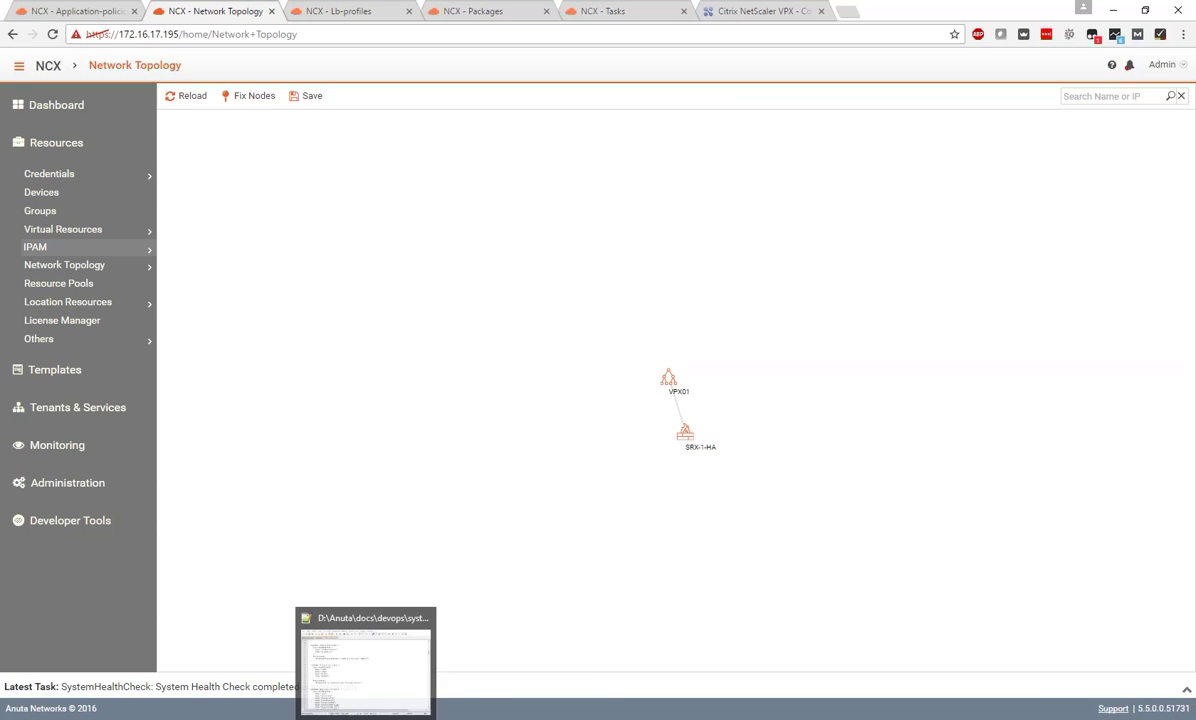
left_click(342, 620)
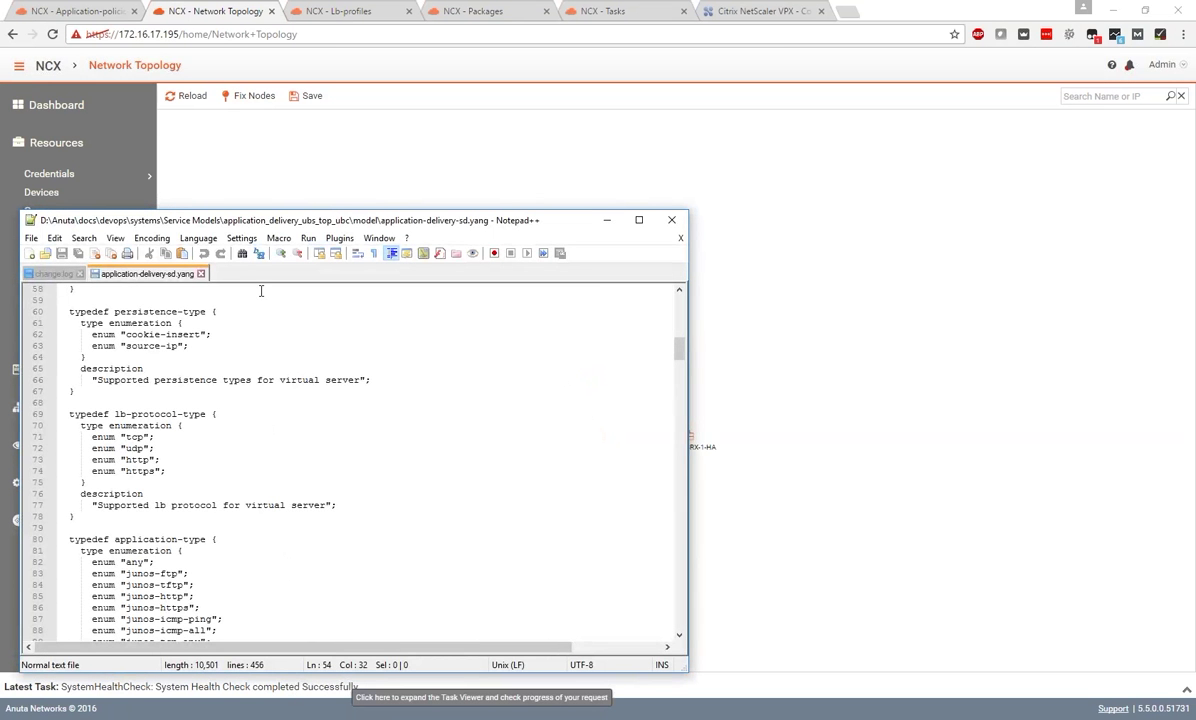
left_click_drag(270, 219, 344, 130)
Read through the YANG model from the lb-protocol-type typedef to the register-host-record leaf in the application-policy-def grouping
left_click(241, 319)
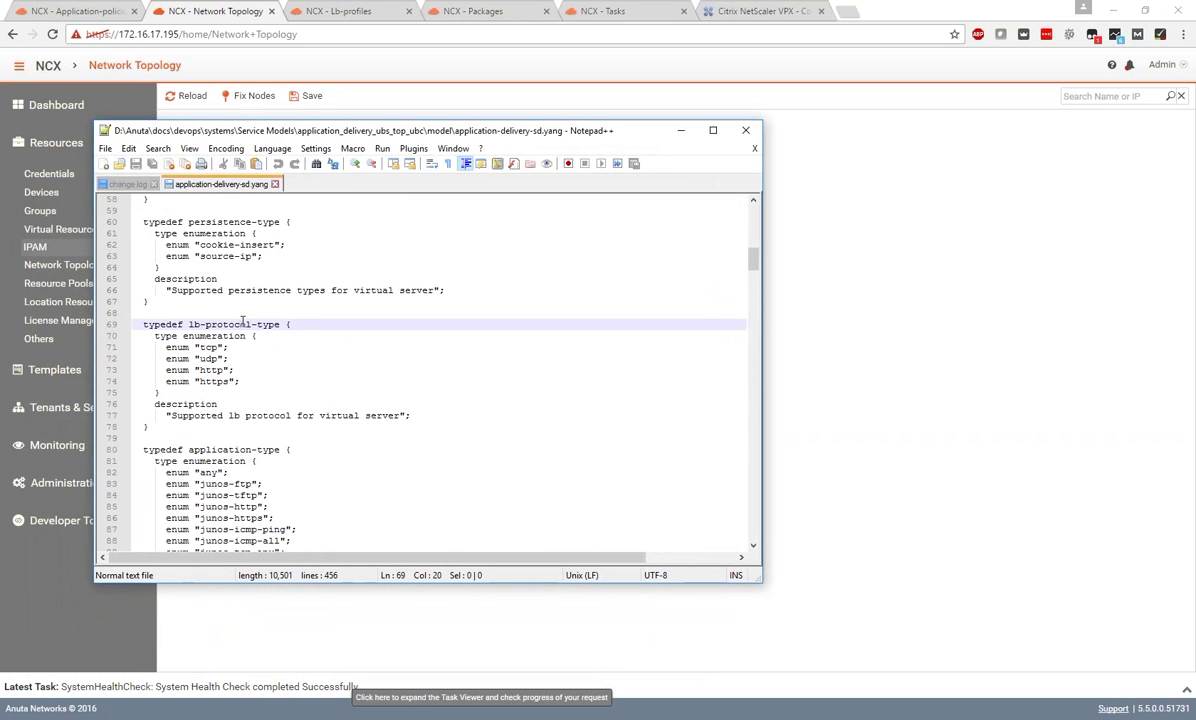
key("Down")
key("Down")
key("Down")
key("Down")
key("Down")
key("Down")
key("Down")
key("Down")
key("Down")
key("Down")
key("Down")
key("Down")
key("Down")
key("Down")
key("Down")
key("Down")
key("Down")
key("Down")
key("Down")
key("Down")
key("Down")
key("Down")
key("Down")
key("Down")
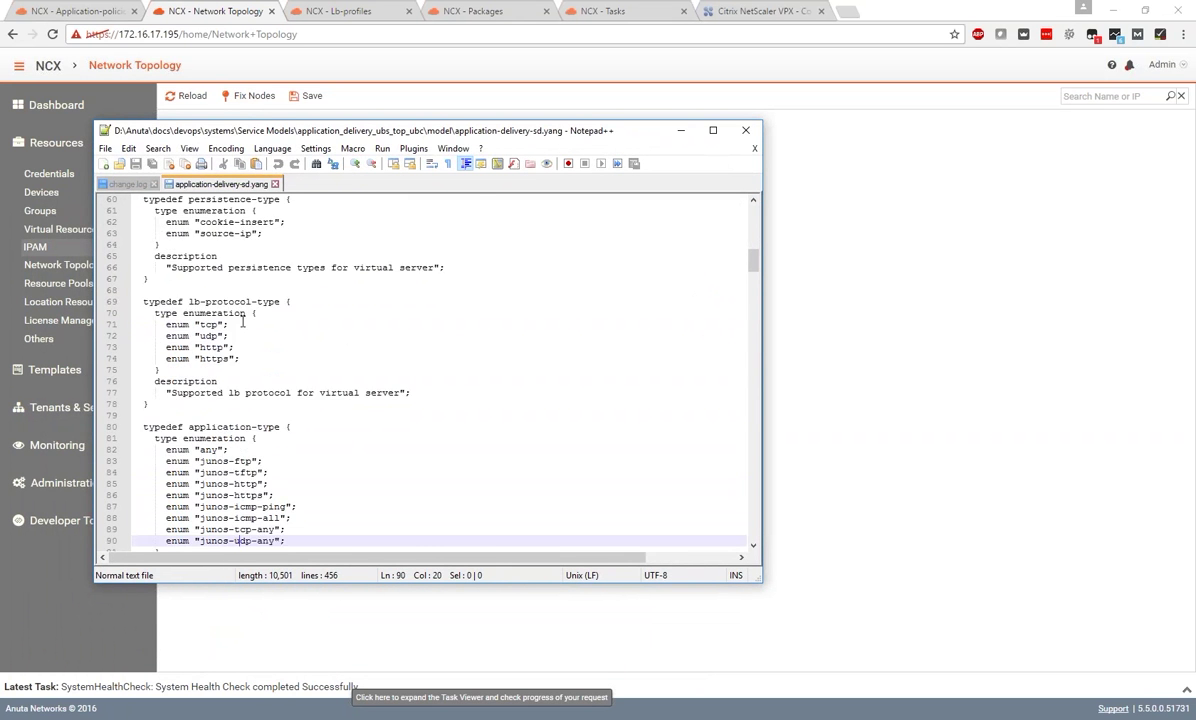
key("Down")
key("Down")
key("Down")
key("Down")
key("Down")
key("Down")
key("Down")
key("Down")
key("Down")
key("Down")
key("Down")
key("Down")
key("Down")
key("Down")
key("Down")
key("Down")
key("Down")
key("Down")
key("Down")
key("Down")
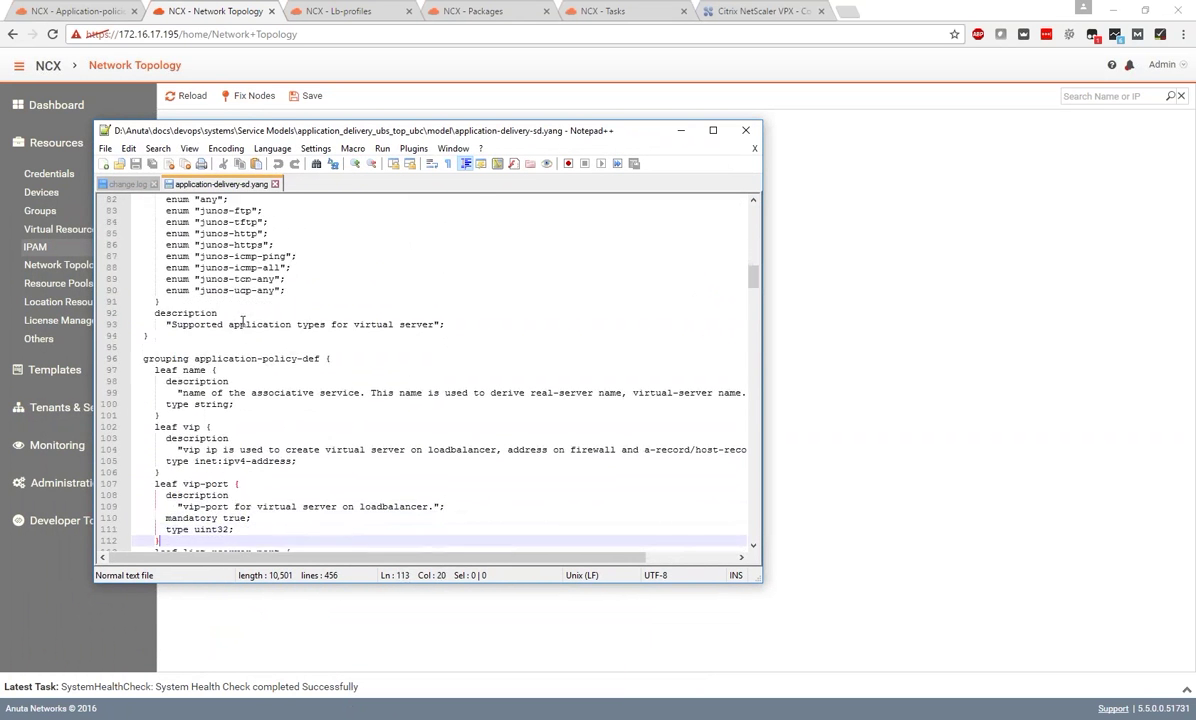
key("Down")
key("Down")
key("Down")
key("Down")
key("Down")
key("Down")
key("Down")
key("Down")
key("Down")
key("Down")
key("Down")
key("Down")
key("Down")
key("Down")
key("Down")
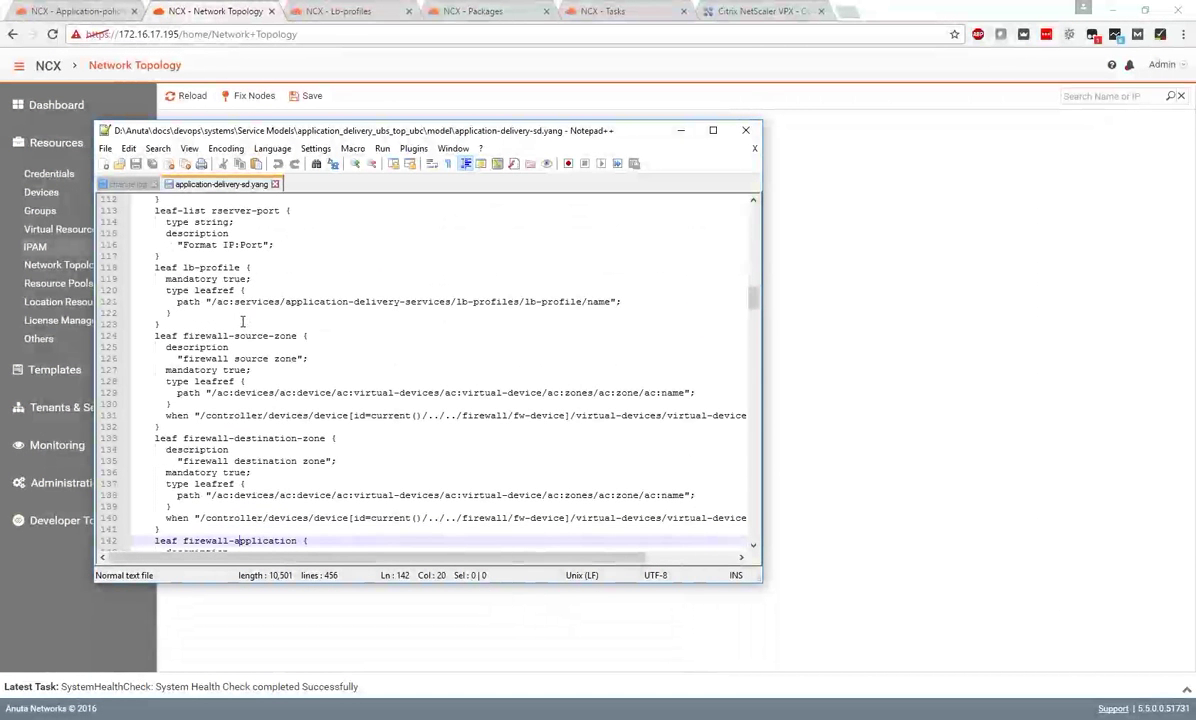
key("Down")
key("Down")
key("Down")
key("Down")
key("Down")
key("Down")
key("Down")
key("Down")
key("Down")
key("Down")
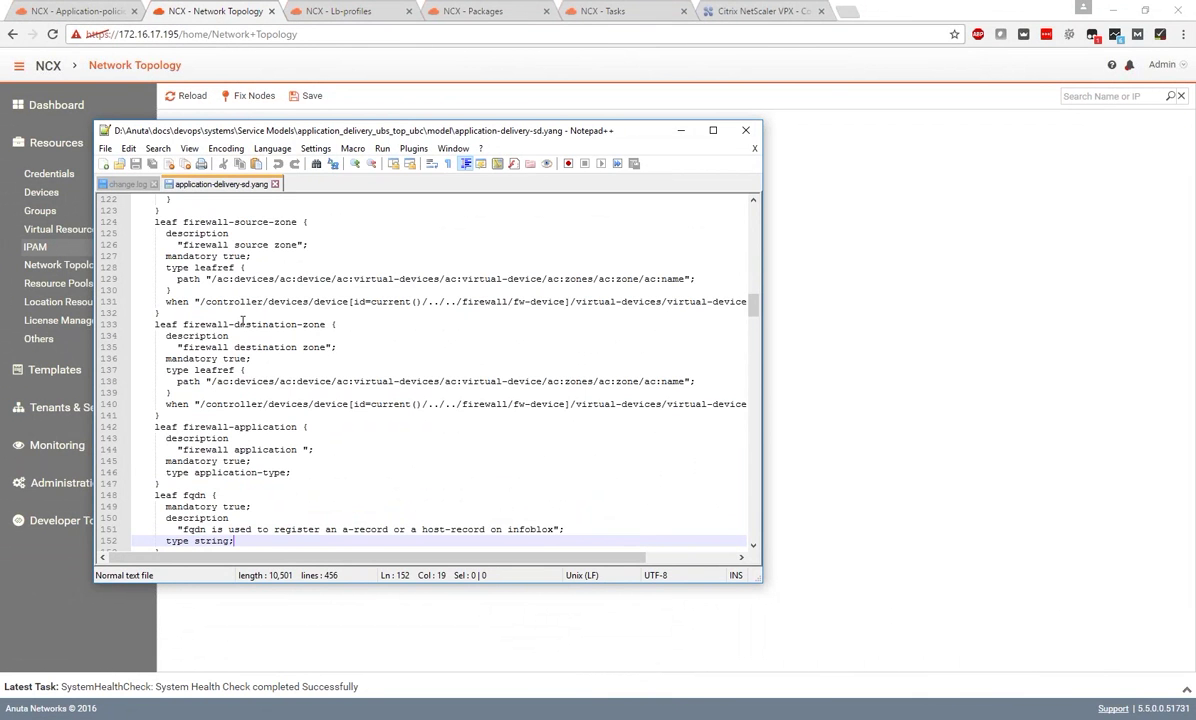
key("Down")
key("Down")
key("Down")
key("Down")
key("Down")
key("Down")
key("Down")
key("Down")
key("Down")
key("Down")
key("Down")
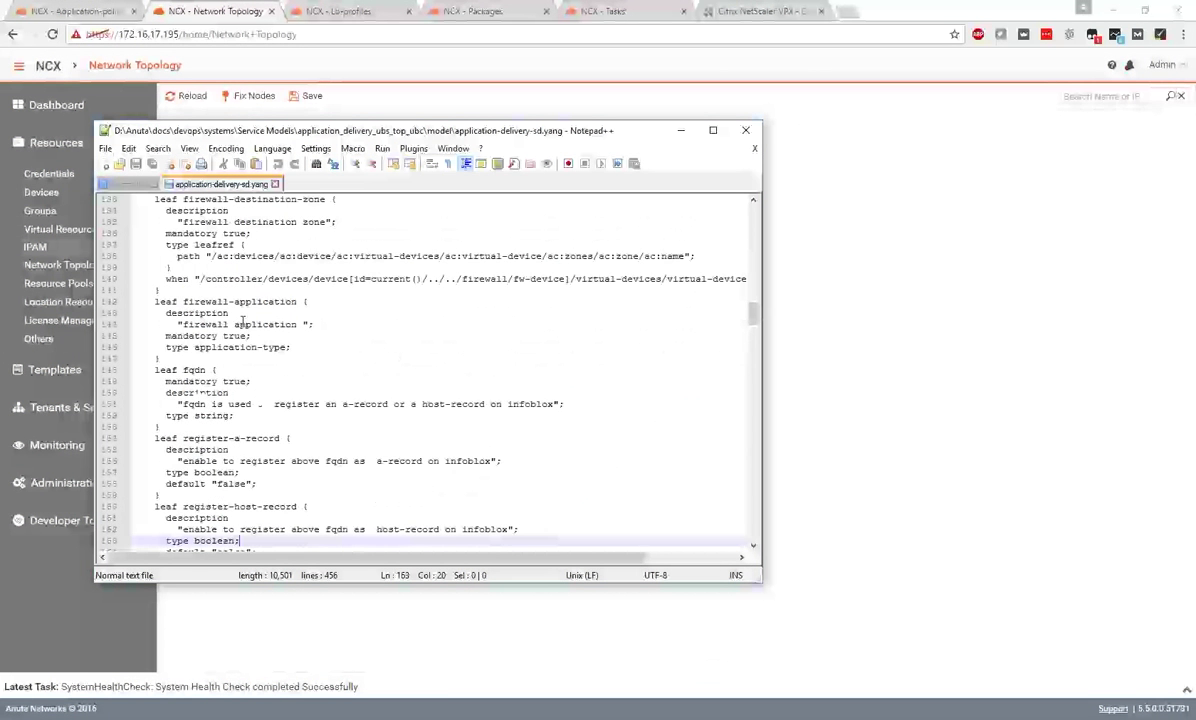
key("End")
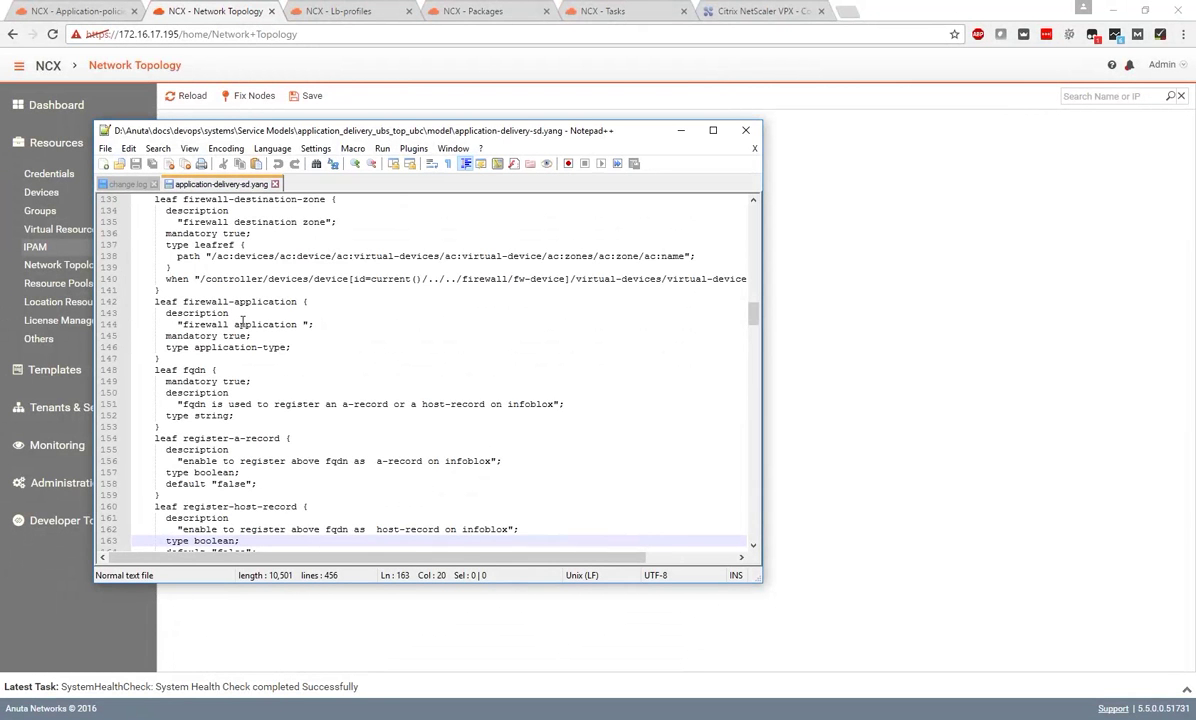
Read back up through the application-policy-def grouping from the register-host-record leaf to the name leaf
key("Up")
key("Up")
key("Up")
key("Up")
key("Up")
key("Up")
key("Up")
key("Up")
key("Up")
key("Up")
key("Up")
key("Up")
key("Up")
key("Up")
key("Up")
key("Up")
key("Up")
key("Up")
key("Up")
key("Up")
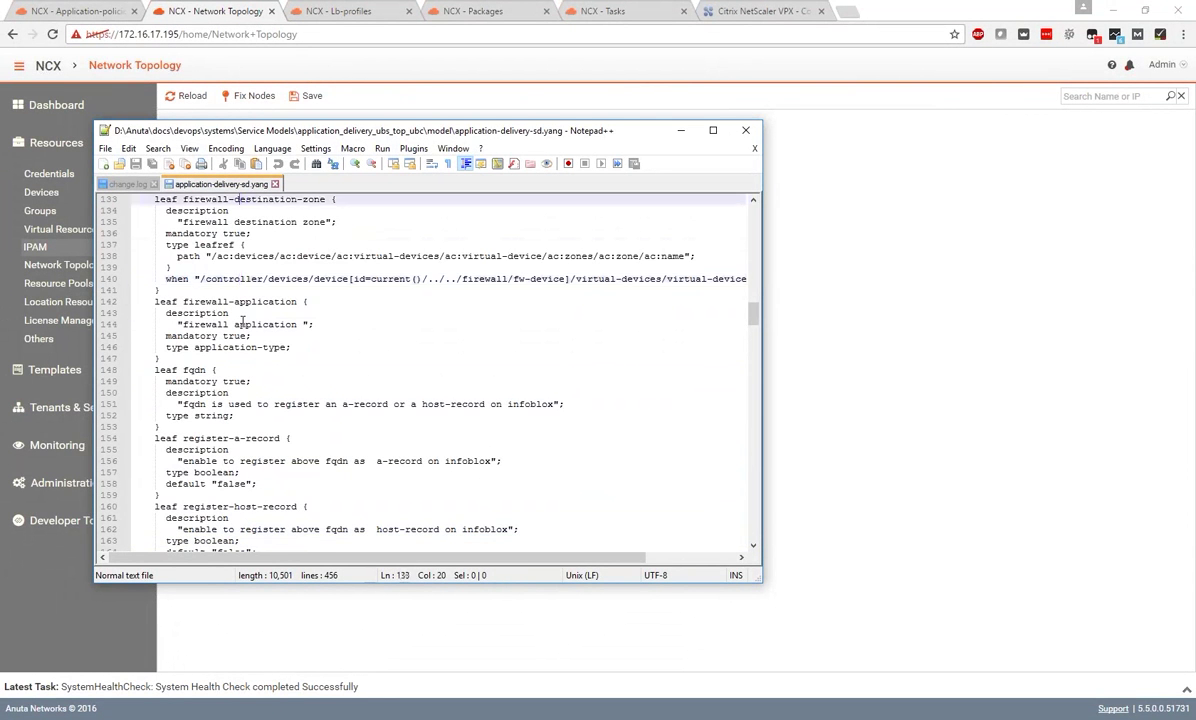
key("Up")
key("Up")
key("Up")
key("Up")
key("Up")
key("Up")
key("Up")
key("Up")
key("Up")
key("Up")
key("Up")
key("Up")
key("Up")
key("Up")
key("Up")
key("Up")
key("Up")
key("Up")
key("Up")
key("Up")
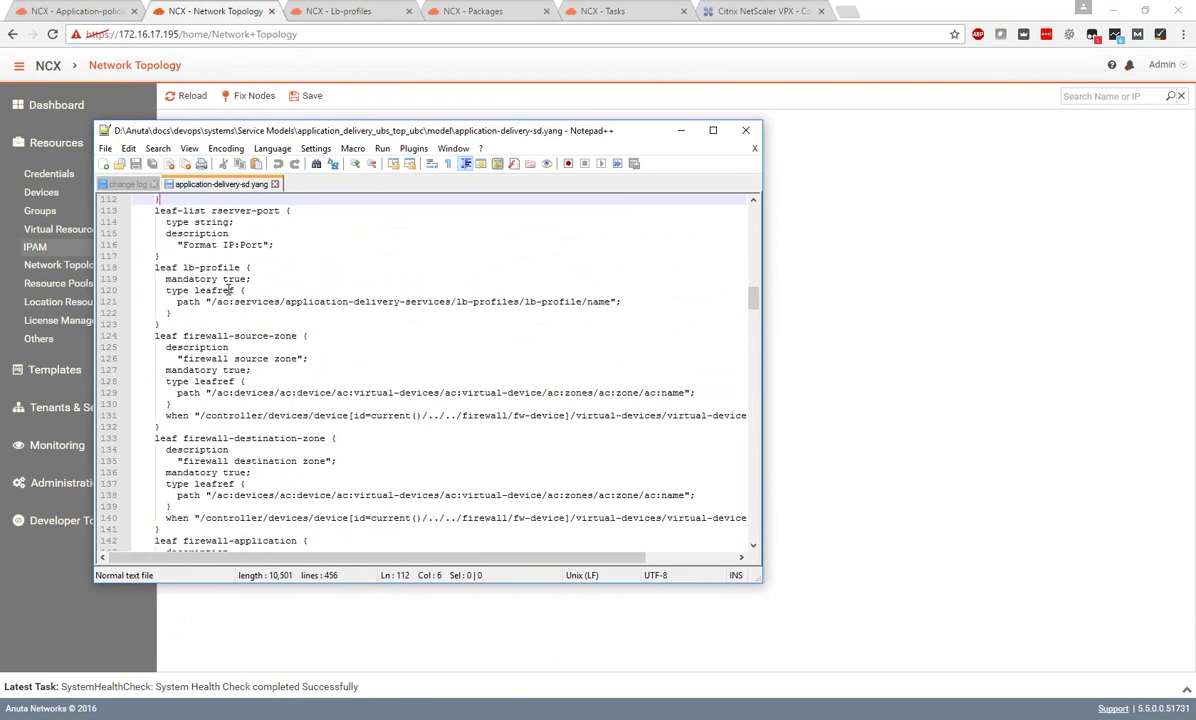
key("Up")
key("Up")
key("Up")
key("Up")
key("Up")
key("Up")
key("Up")
key("Up")
key("Up")
key("Up")
key("Up")
key("Up")
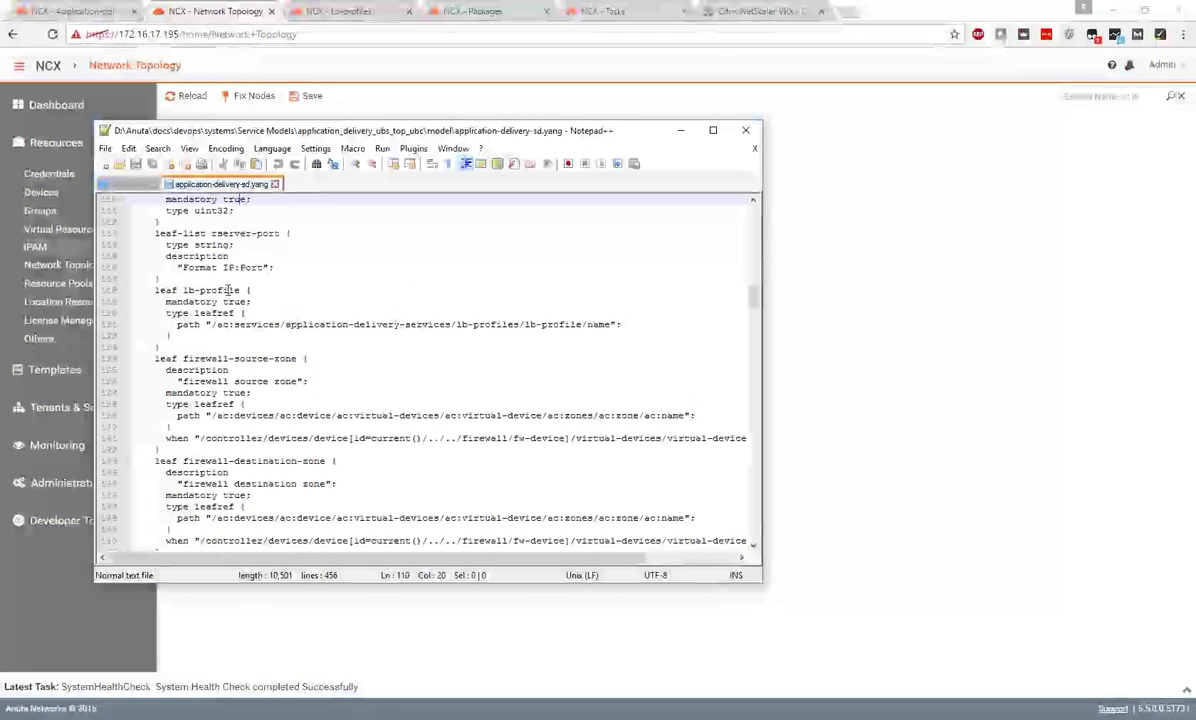
key("Up")
key("Up")
key("Up")
key("Up")
key("Up")
key("Up")
key("Up")
key("Up")
key("Up")
key("Up")
key("Up")
key("Up")
key("Up")
key("Up")
key("Up")
key("Up")
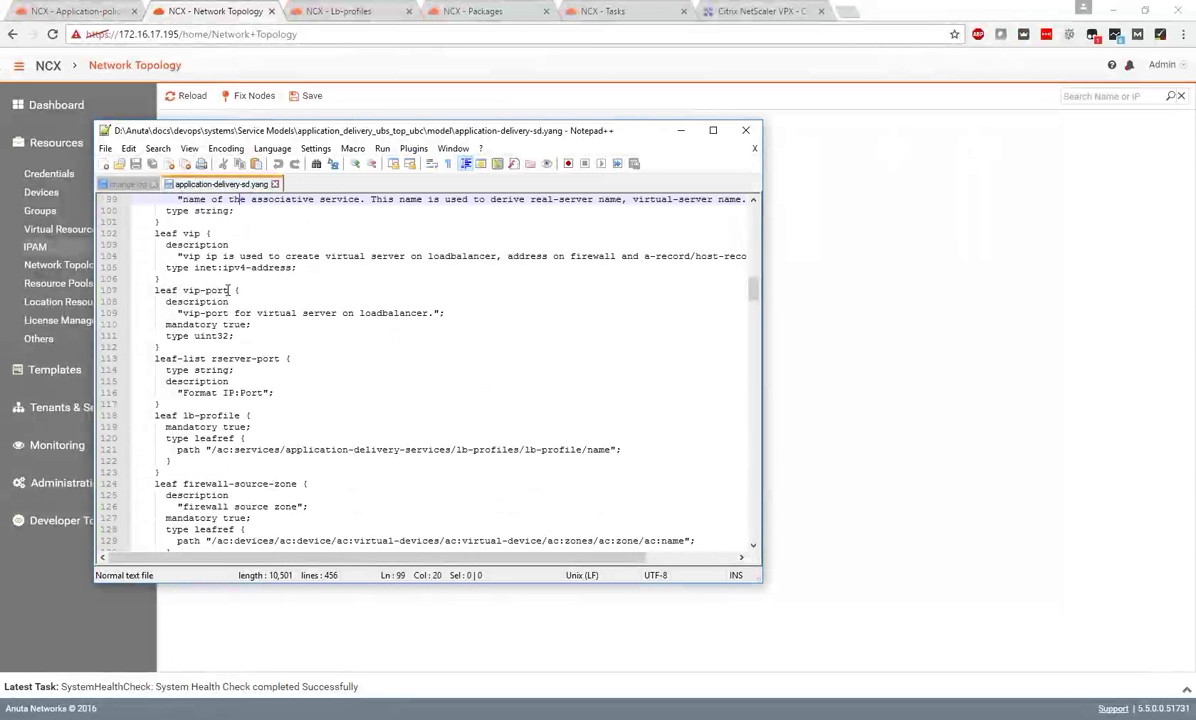
key("Up")
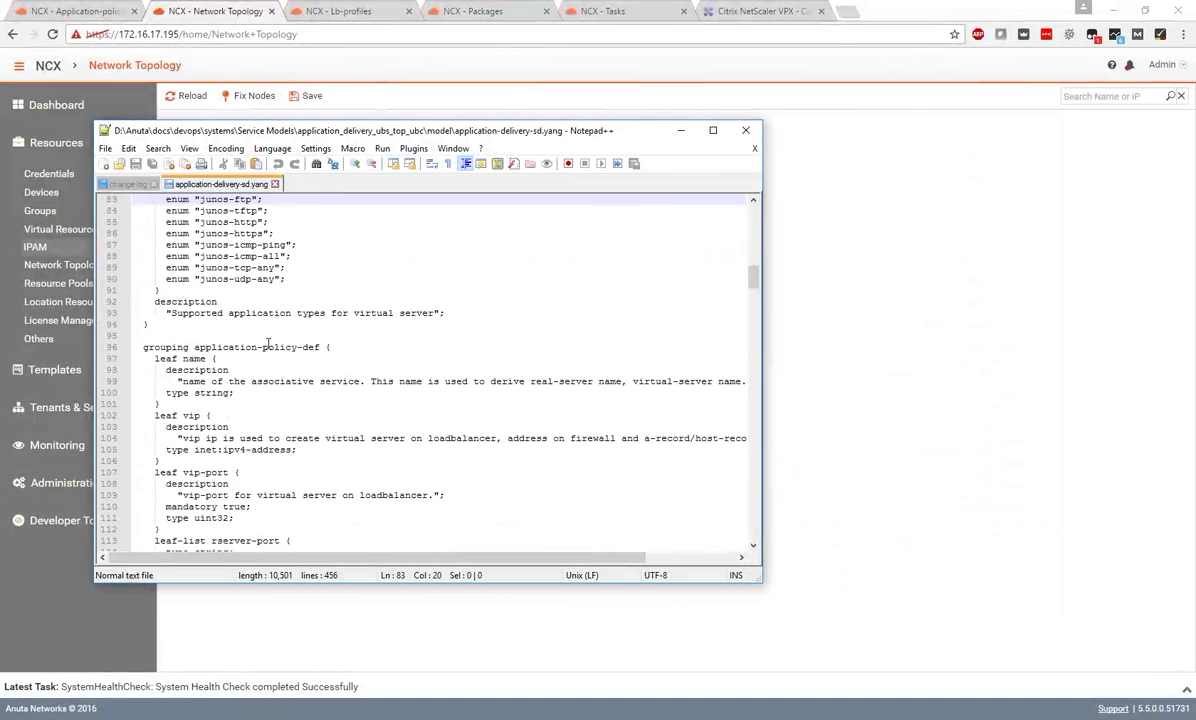
Examine the typedefs above the grouping, from application-type back up to lb-options-type
key("Up")
key("Up")
key("Up")
key("Up")
key("Up")
key("Up")
key("Up")
key("Up")
key("Up")
key("Up")
key("Up")
key("Up")
key("Up")
key("Up")
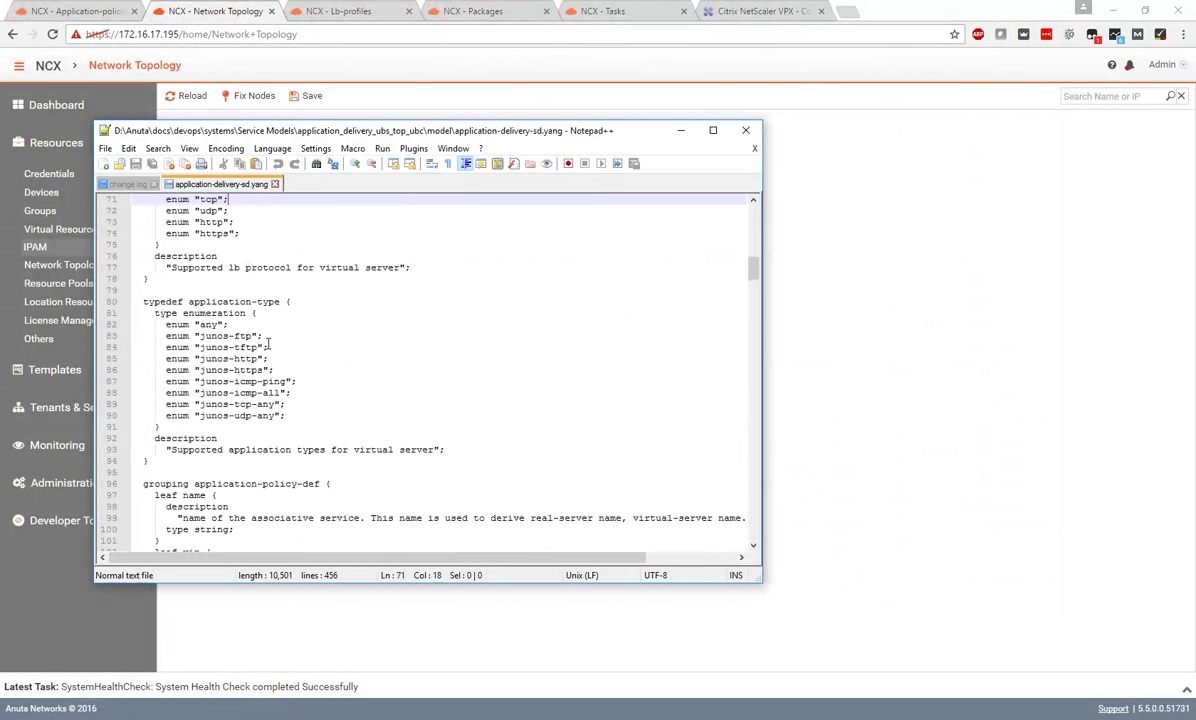
key("Down")
key("Down")
key("Down")
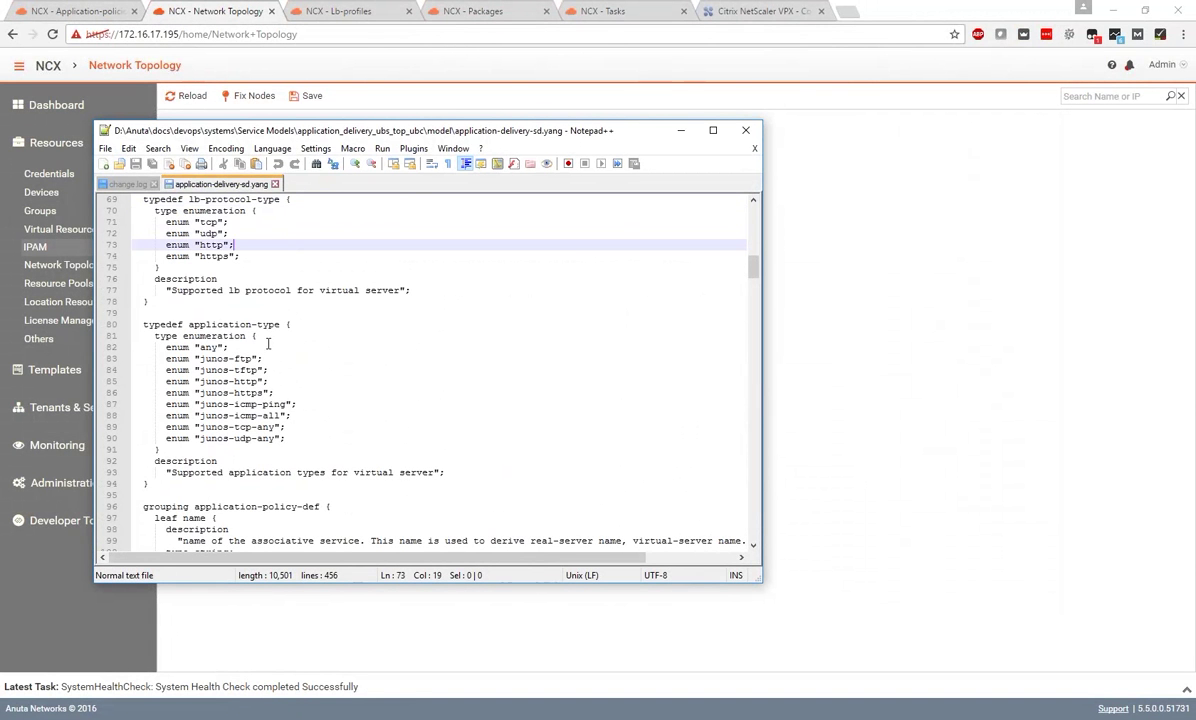
key("Up")
key("Up")
key("Up")
key("Up")
key("Up")
key("Up")
key("Up")
key("Up")
key("Up")
key("Up")
key("Up")
key("Up")
key("Up")
key("Up")
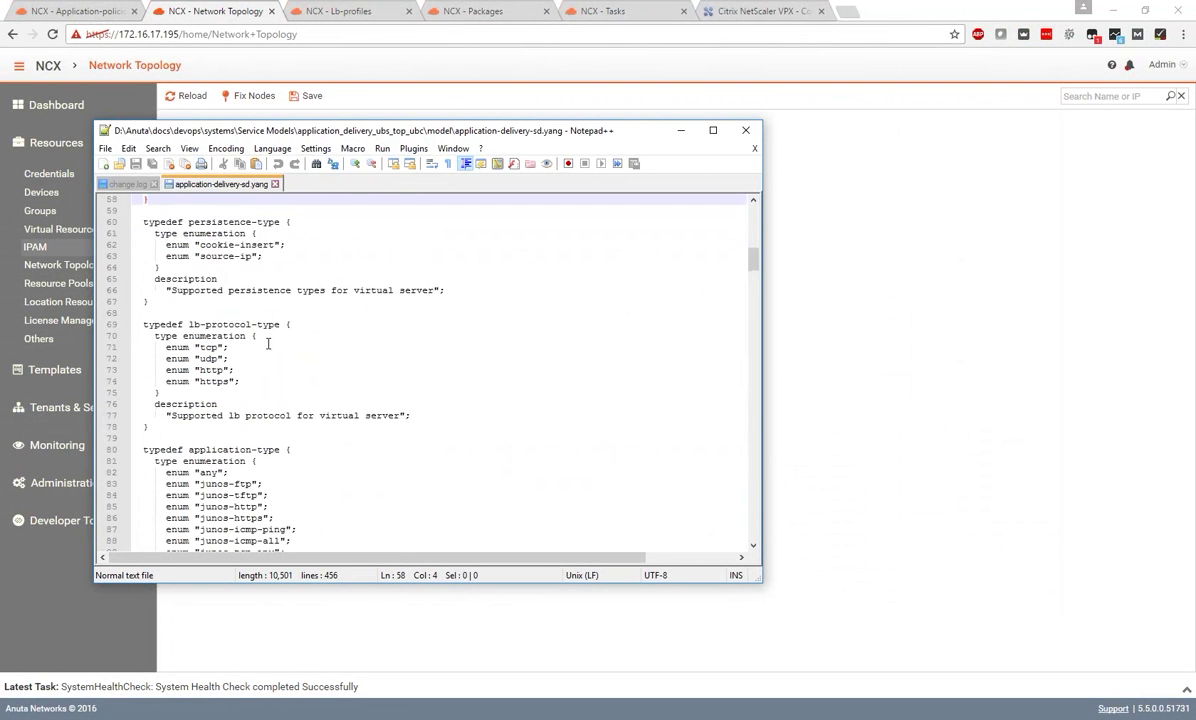
key("Up")
key("Up")
key("Up")
key("Up")
key("Up")
key("Up")
key("Up")
key("Up")
key("Up")
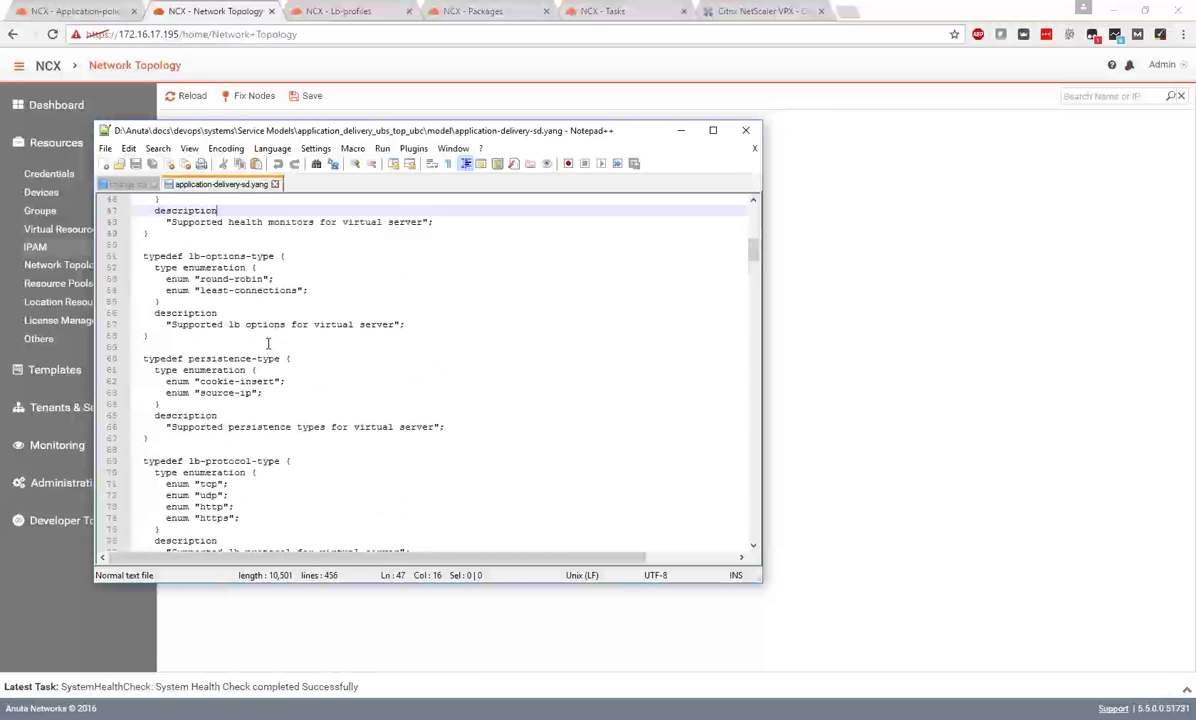
Add the entry enum "most-recent" after least-connections in the lb-options-type typedef
key("Down")
key("Down")
key("Down")
key("Down")
key("Down")
key("Right")
key("Right")
key("Right")
key("Right")
key("Right")
key("Right")
key("Right")
key("Right")
key("Right")
key("Right")
key("Right")
key("Right")
key("Right")
key("Right")
key("Right")
key("Right")
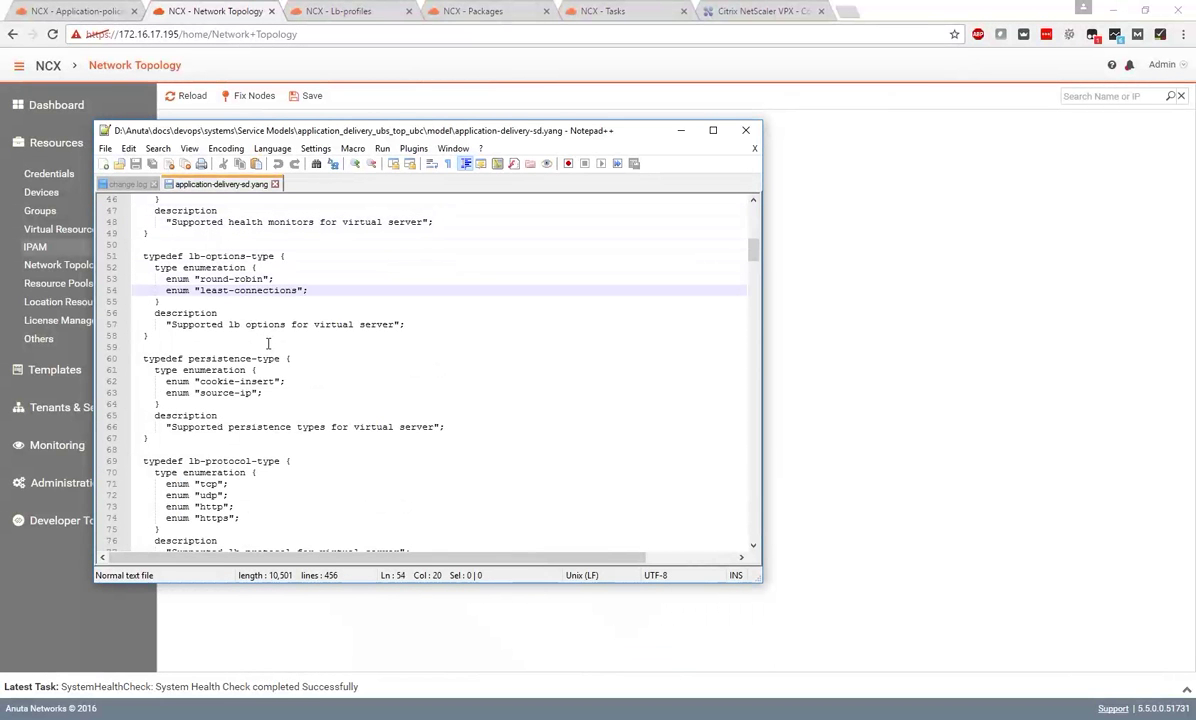
left_click(325, 289)
key("Return")
type("e")
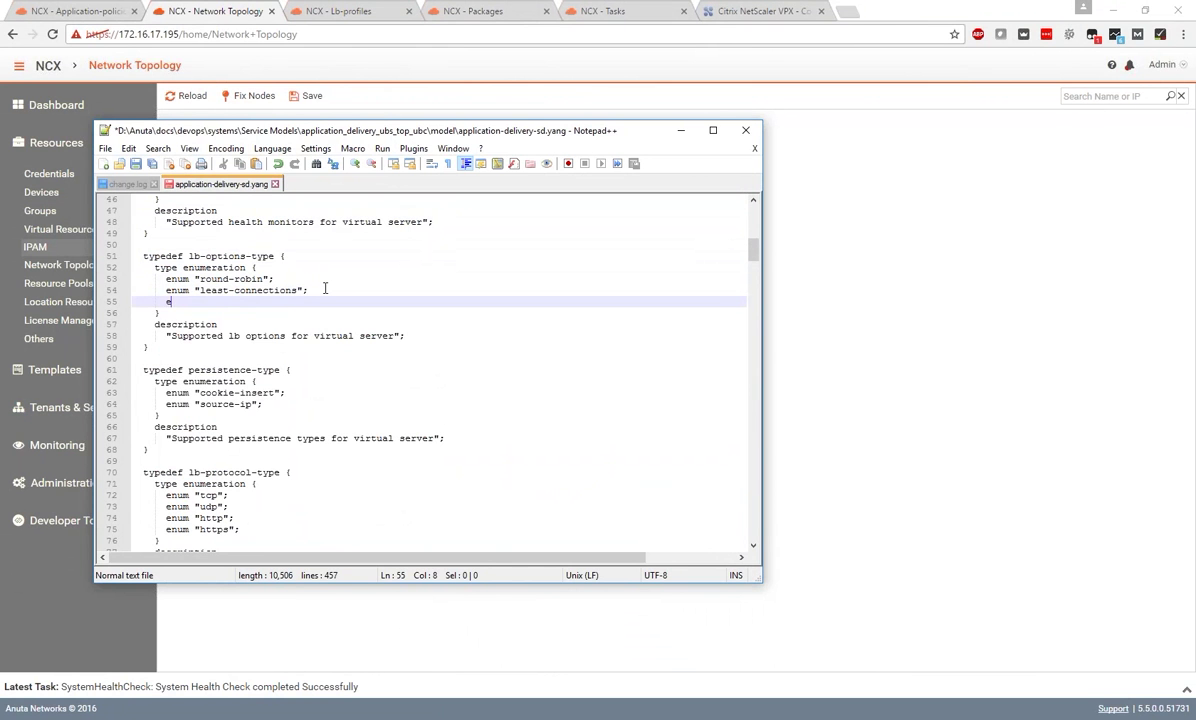
type("num \"most-re")
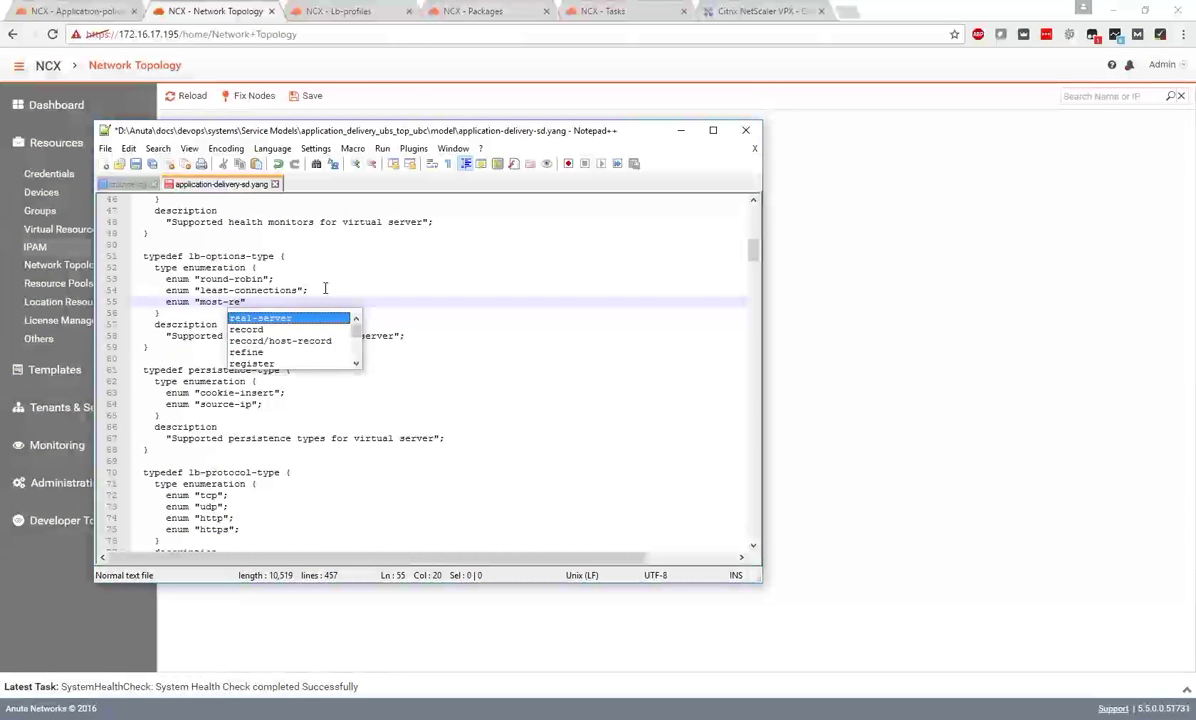
type("cent")
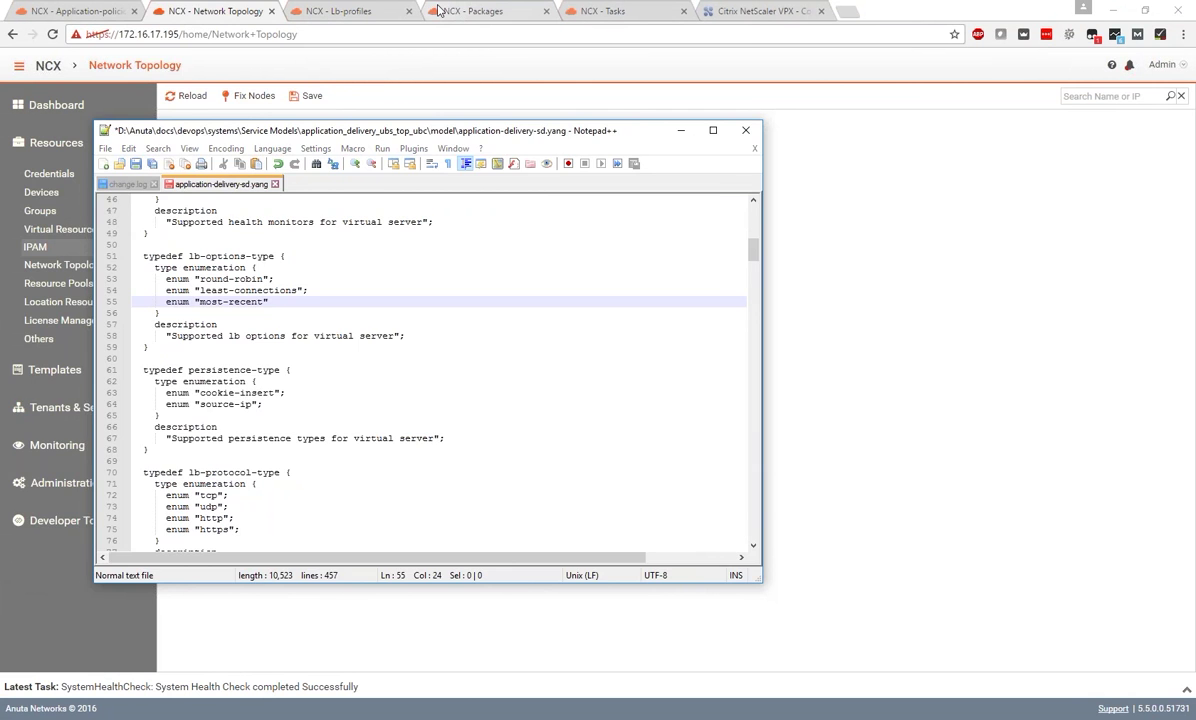
Switch to the NCX Packages page, search for "application" and select the application_delivery_sd package
left_click(438, 10)
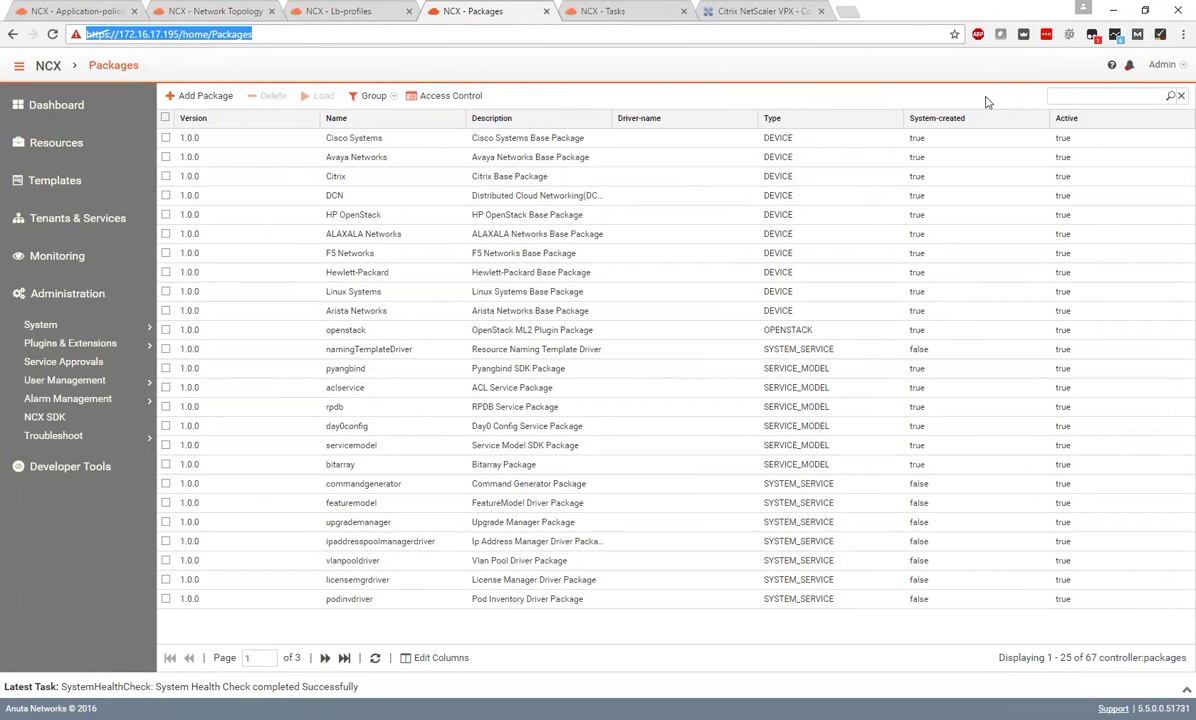
left_click(1059, 97)
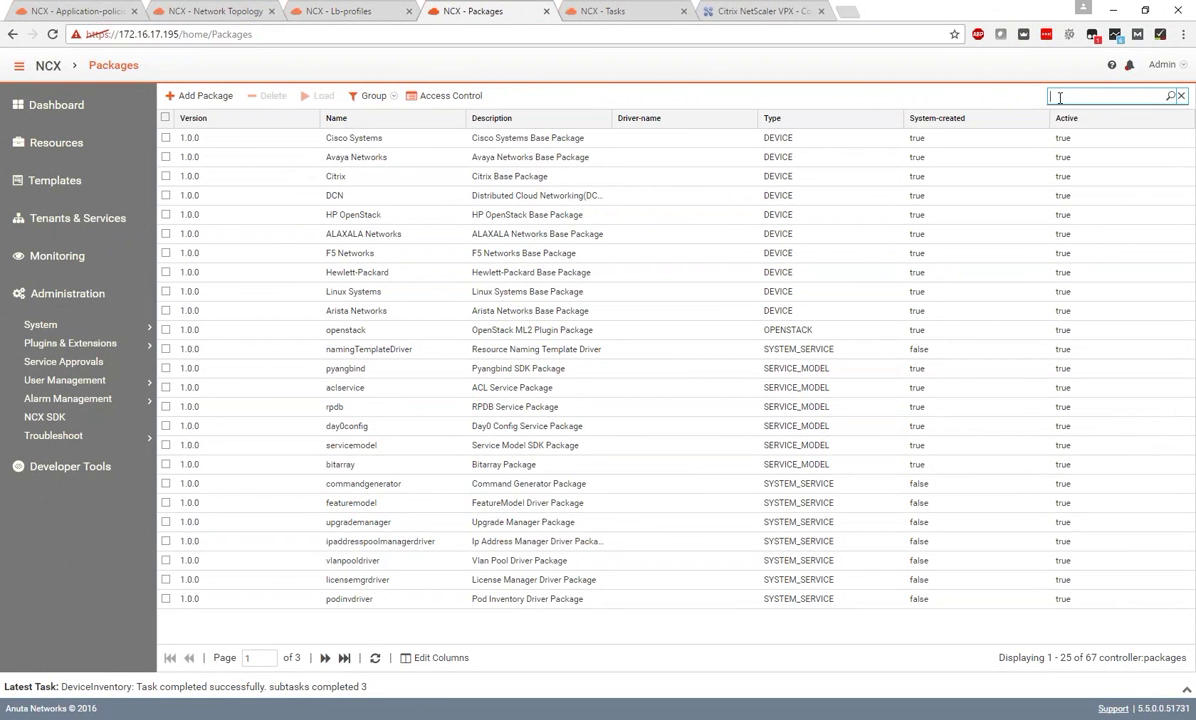
type("app")
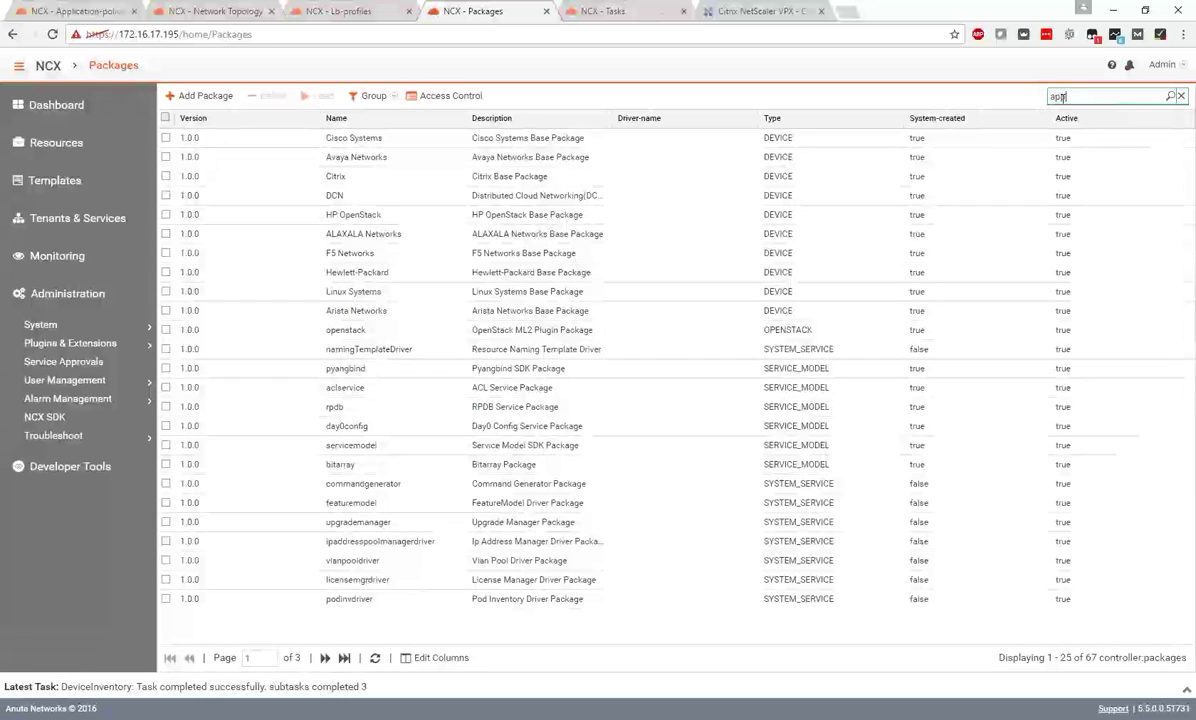
type("lication")
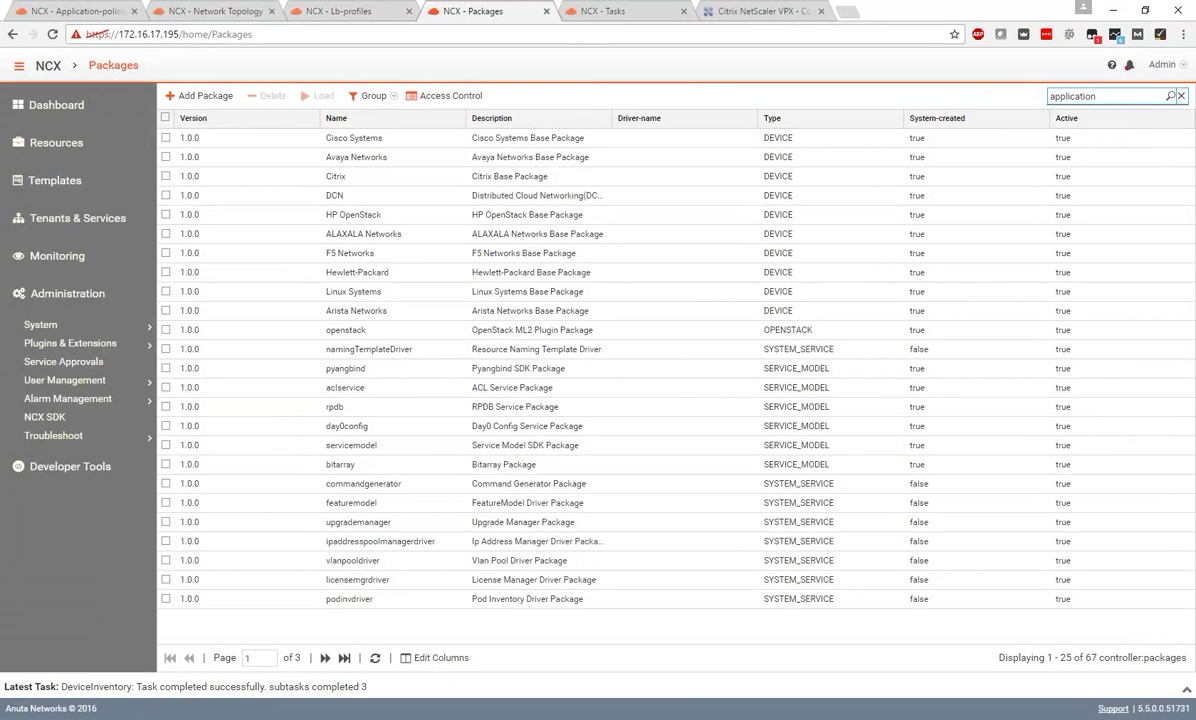
left_click(1170, 97)
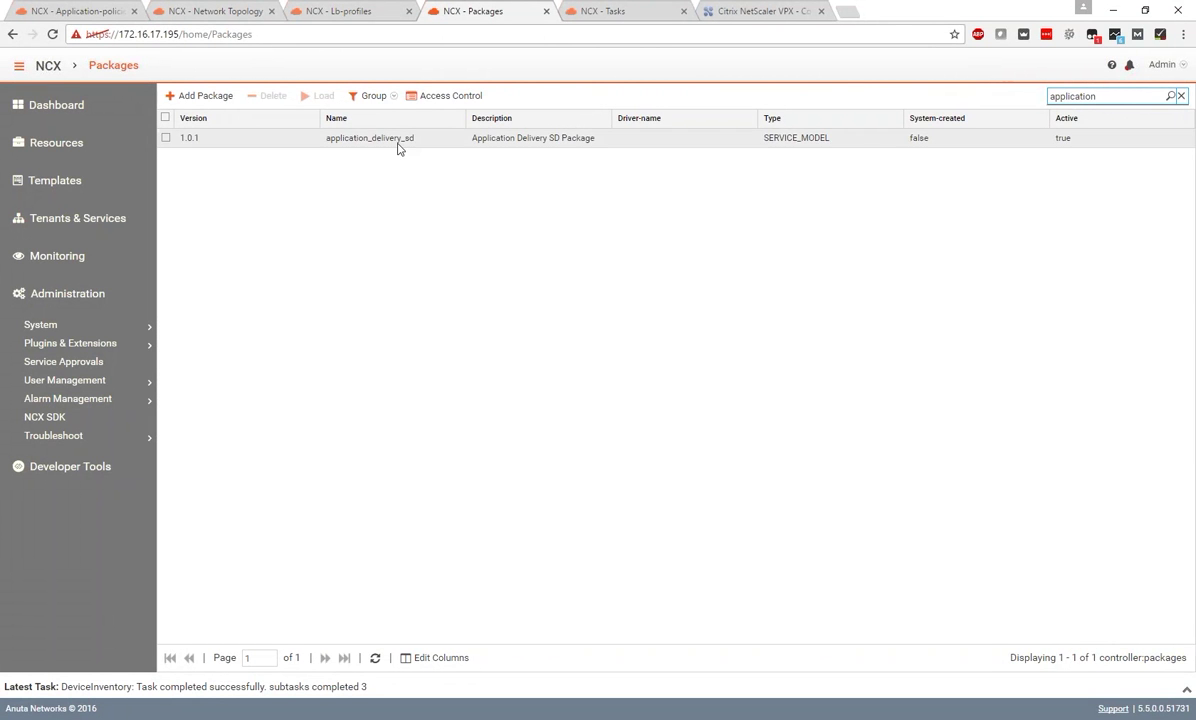
left_click(399, 140)
Return to the YANG model in Notepad++, look at the persistence-type and lb-protocol-type typedefs, and go back to the NCX Packages page
key("alt+Tab")
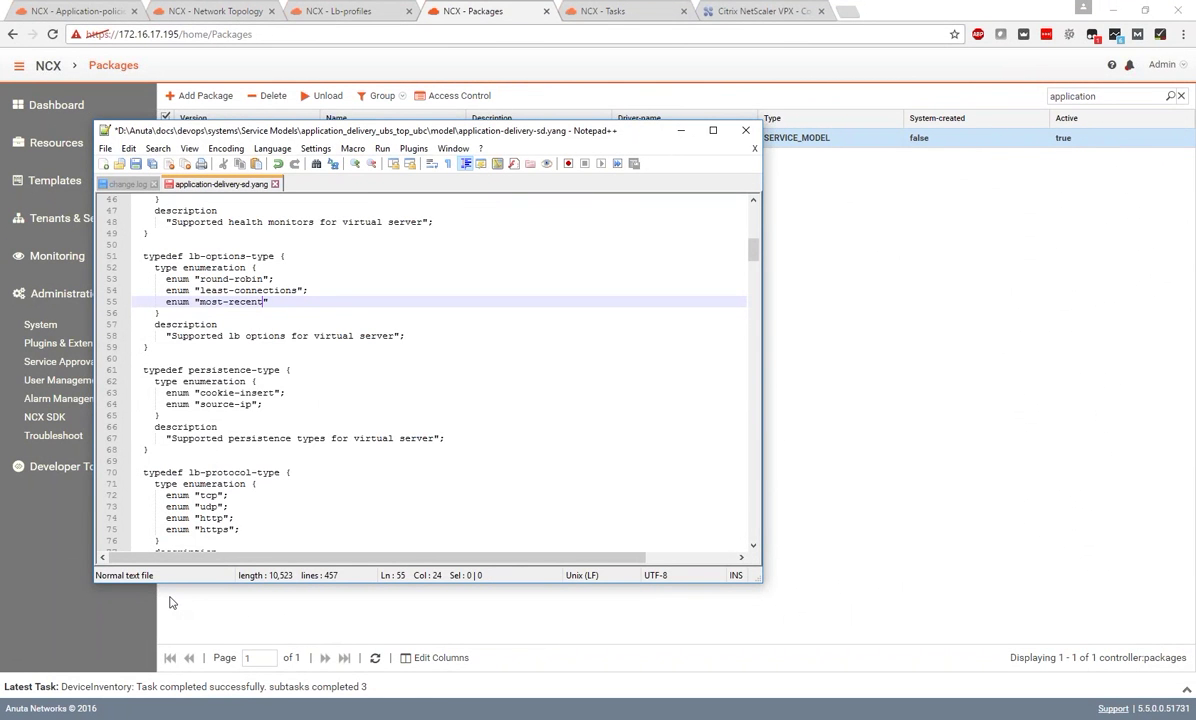
left_click(231, 427)
left_click(209, 475)
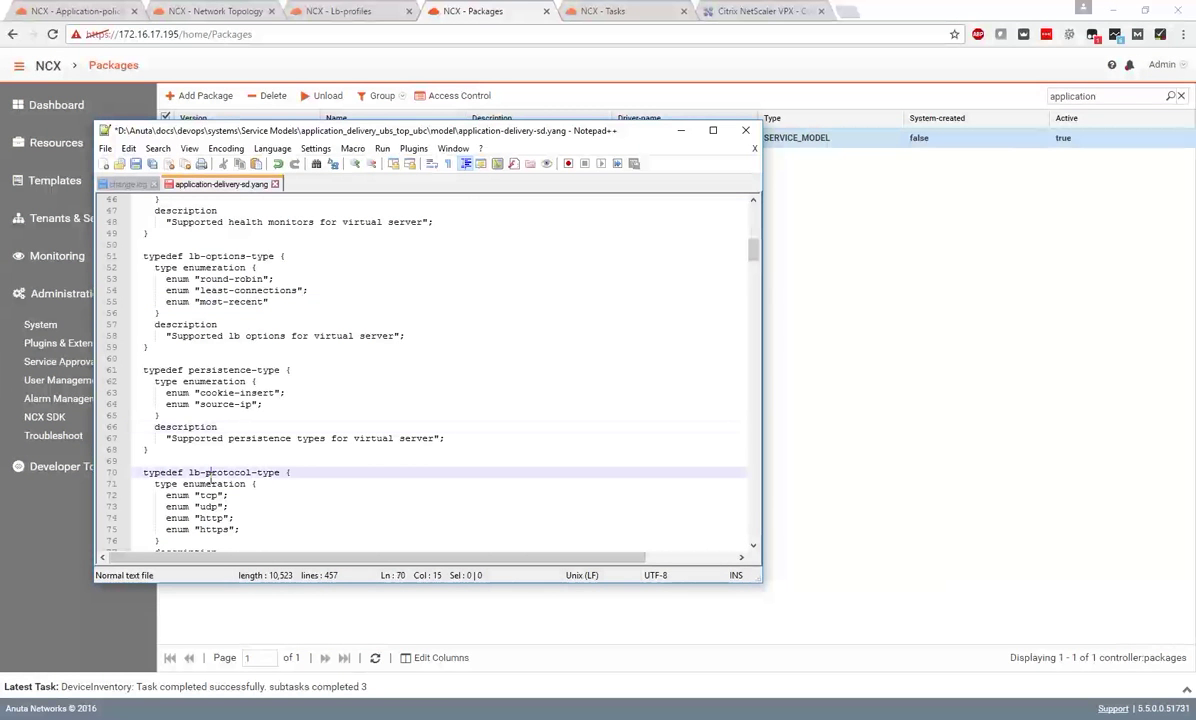
left_click(200, 601)
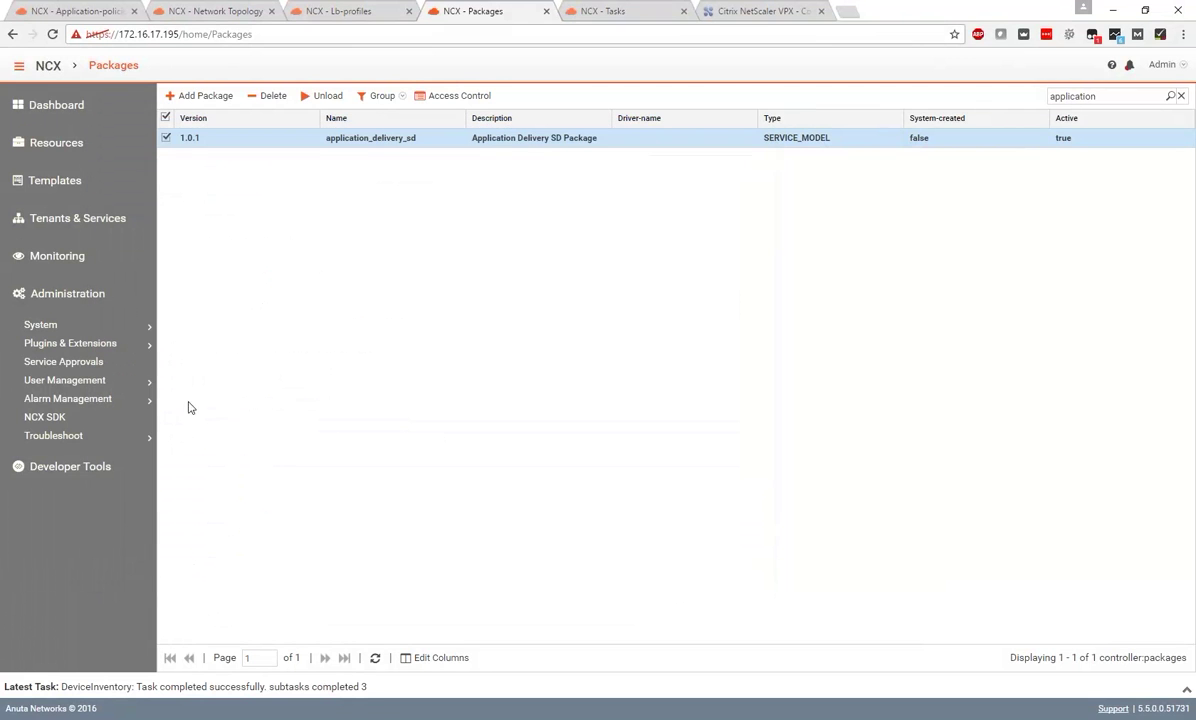
left_click(201, 95)
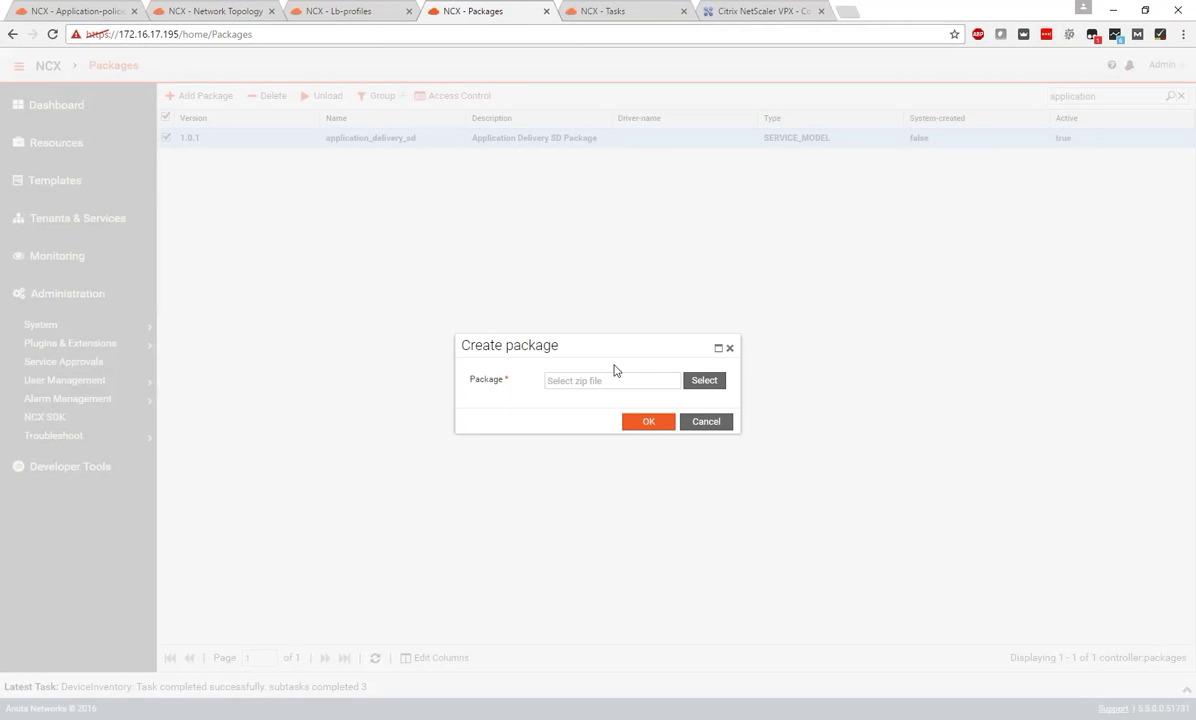
left_click(703, 381)
left_click(705, 422)
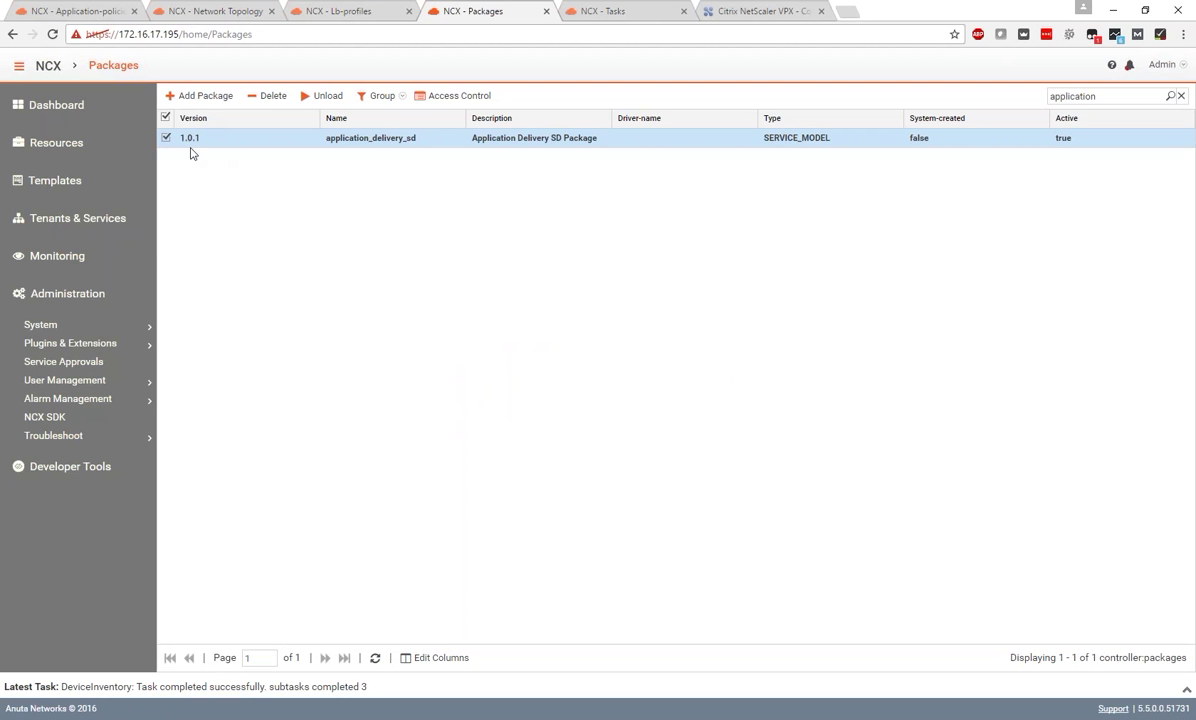
Open the Lb-Profiles list of the Application-Delivery-Services service
left_click(135, 217)
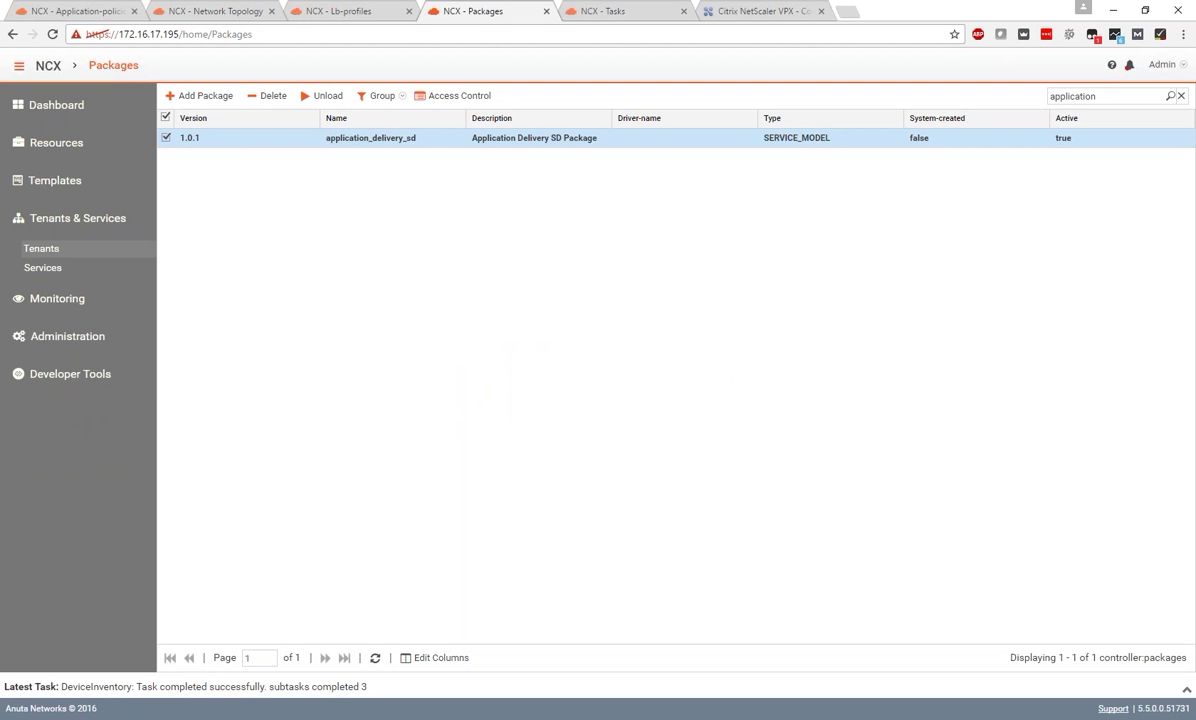
left_click(56, 272)
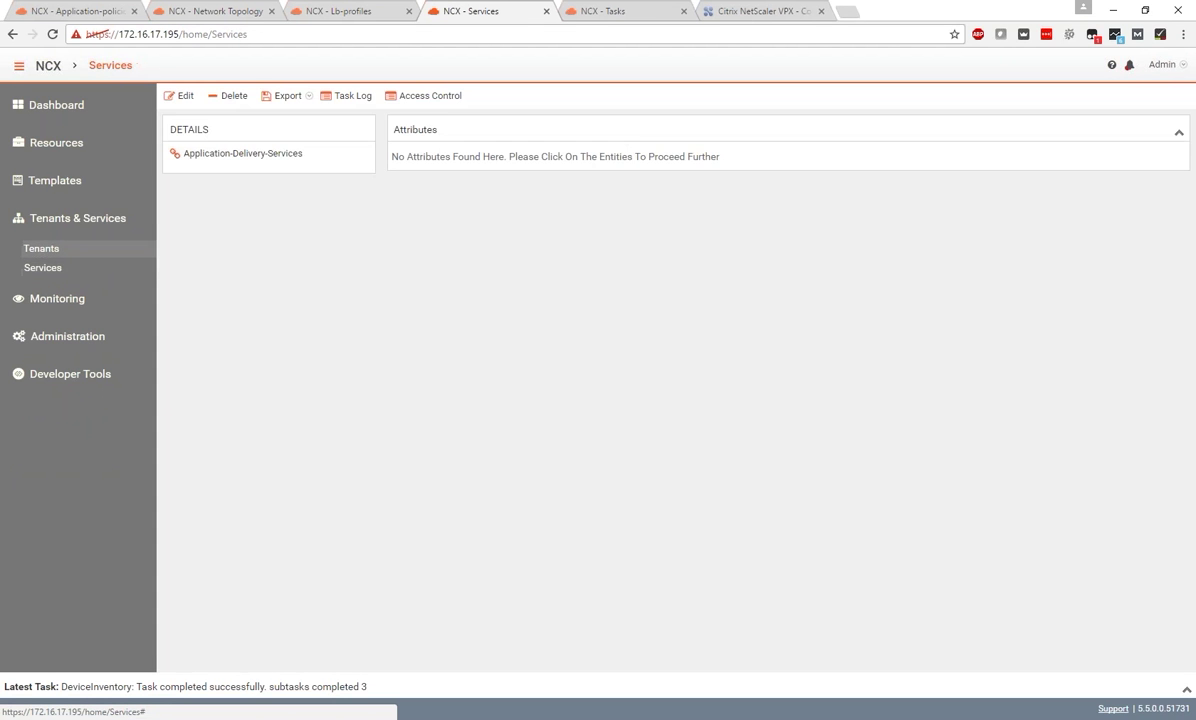
left_click(230, 157)
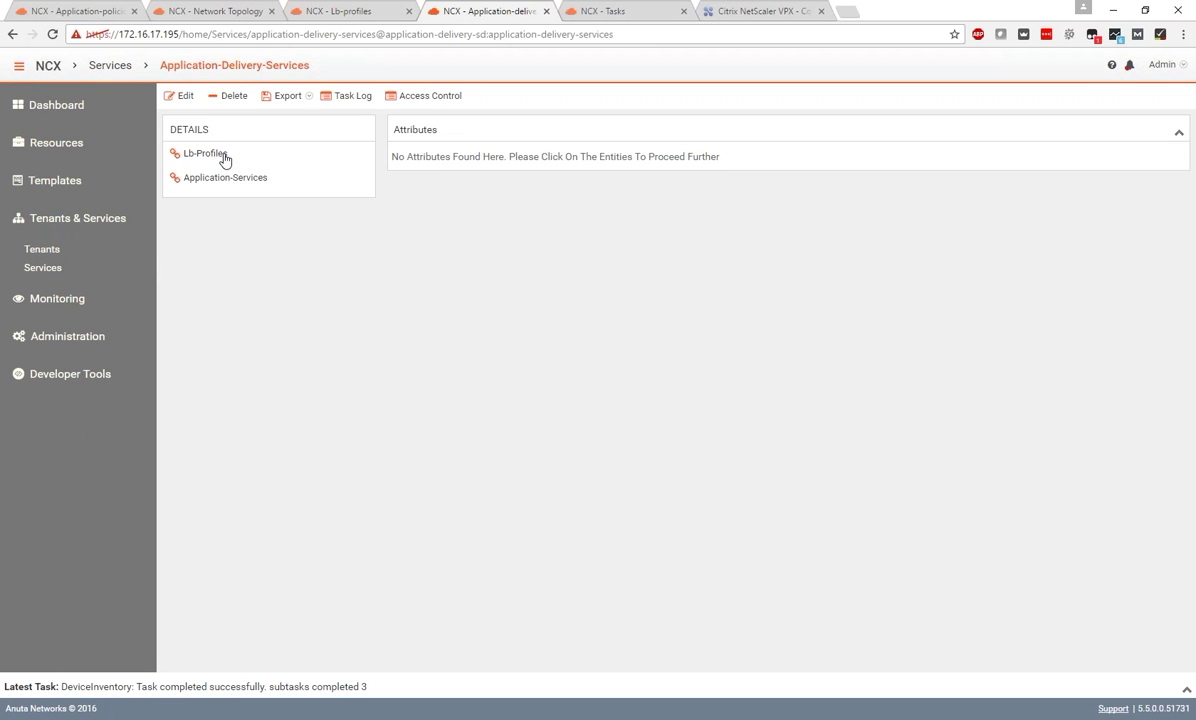
left_click(226, 157)
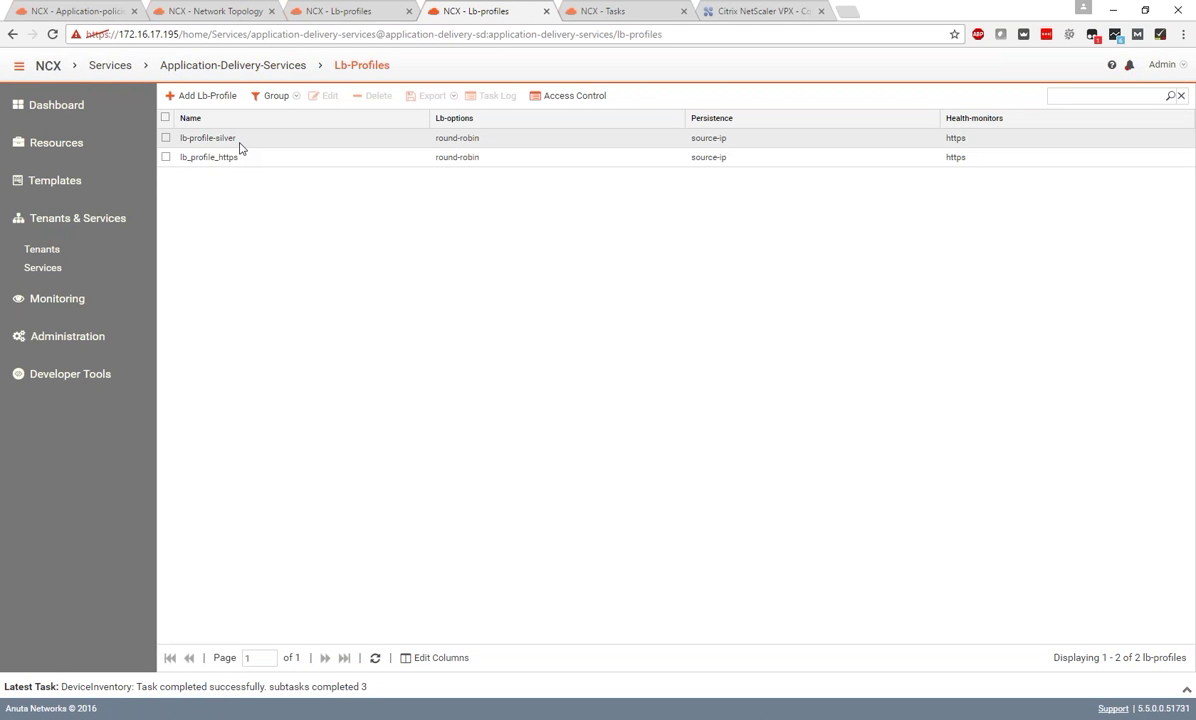
Open lb-profile-silver for editing and display the available Lb-Options choices
left_click(240, 147)
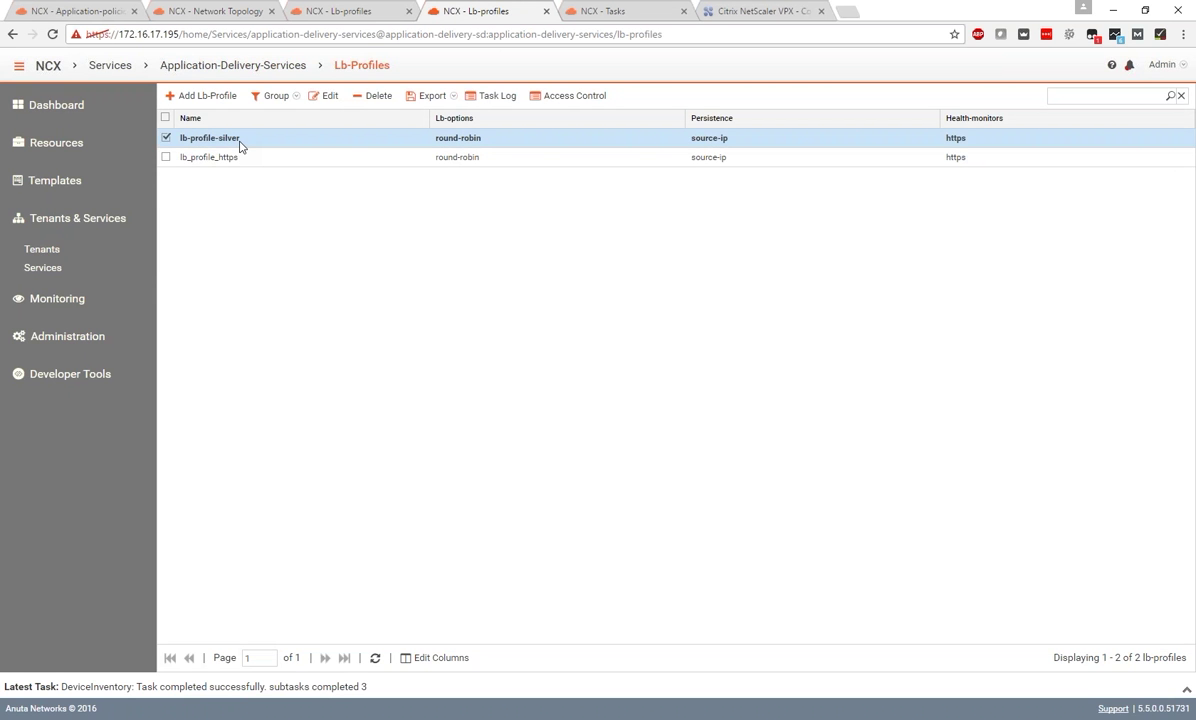
left_click(324, 97)
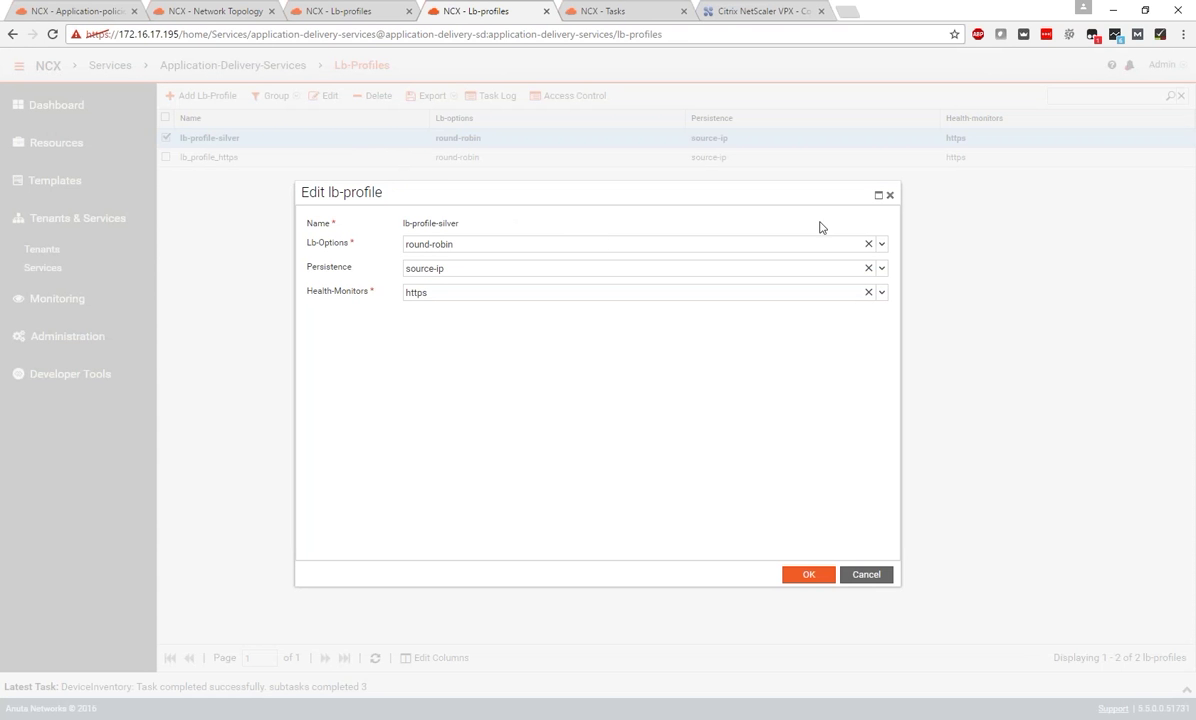
left_click(882, 246)
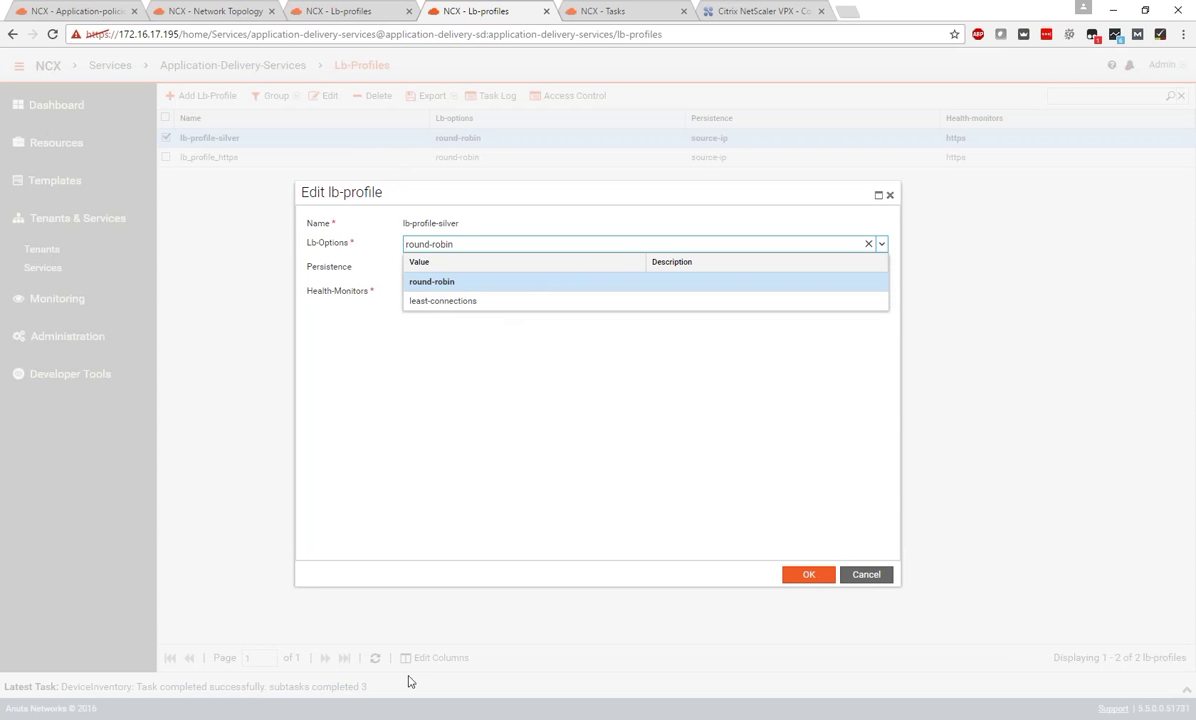
Compare the Lb-Options choices with the lb-options-type enums in Notepad++, highlighting the enum lines, and return to the Edit lb-profile dialog
key("alt+Tab")
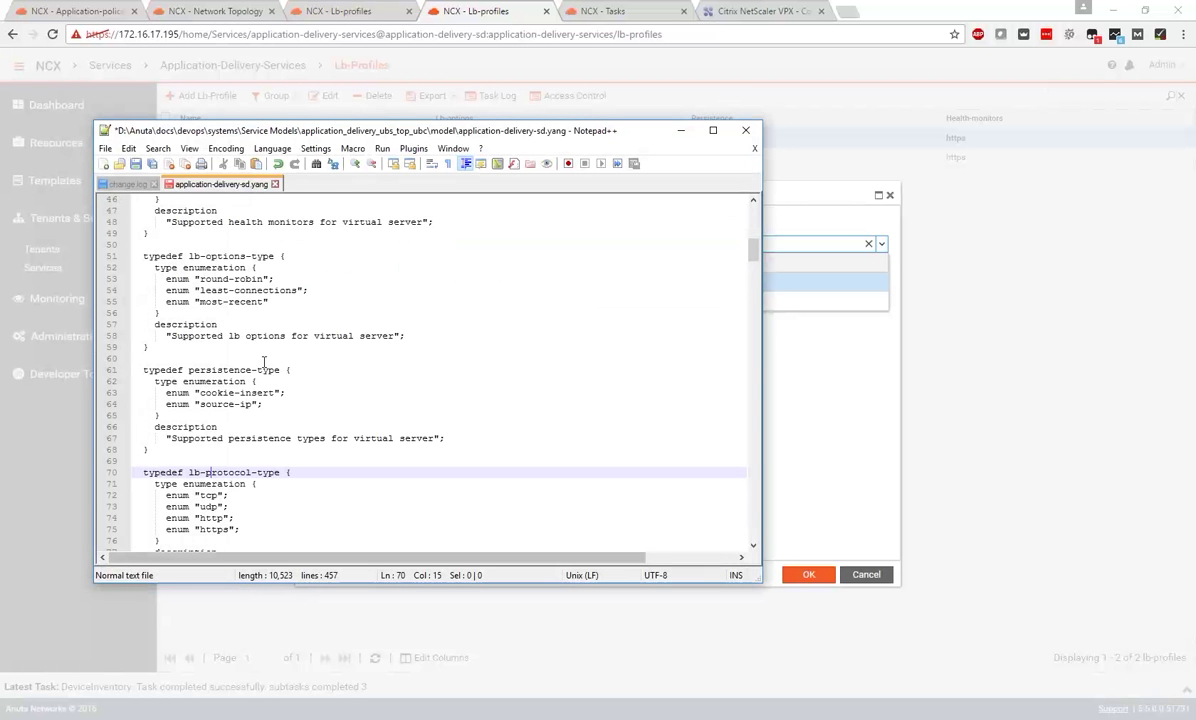
left_click_drag(268, 301, 211, 268)
left_click(224, 302)
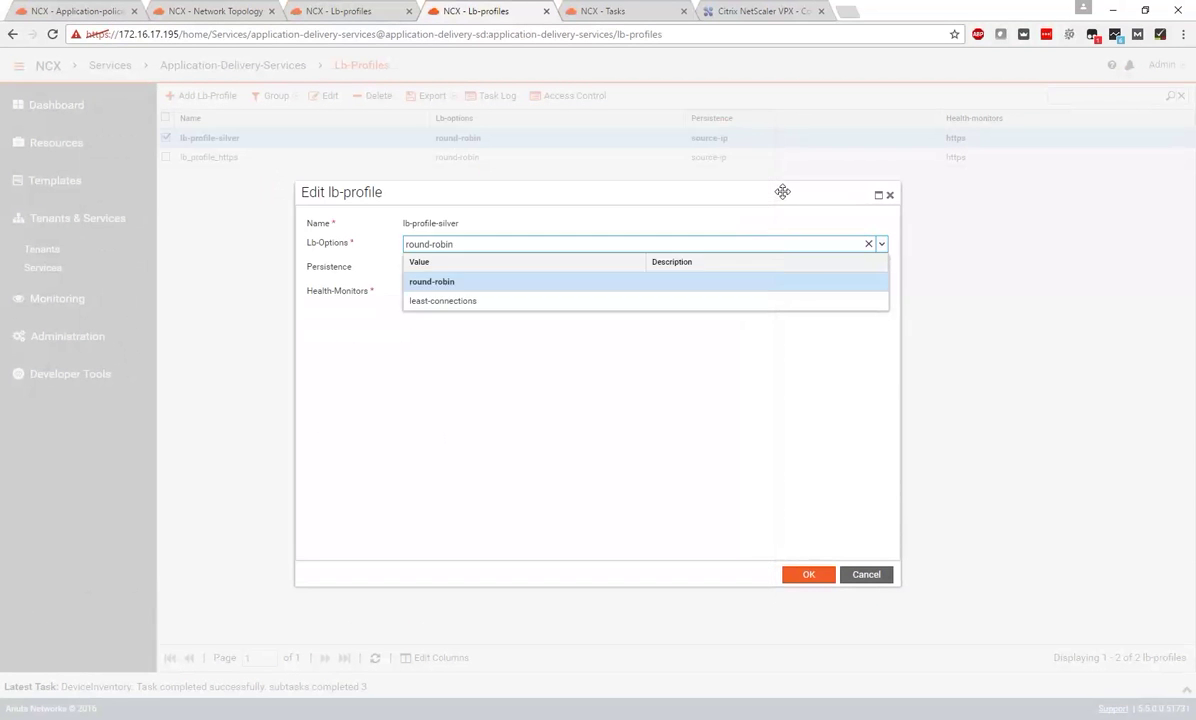
Look at the Lb-Options and Persistence choices of lb-profile-silver and close the Edit lb-profile dialog without saving
left_click(780, 192)
left_click(880, 244)
left_click(593, 347)
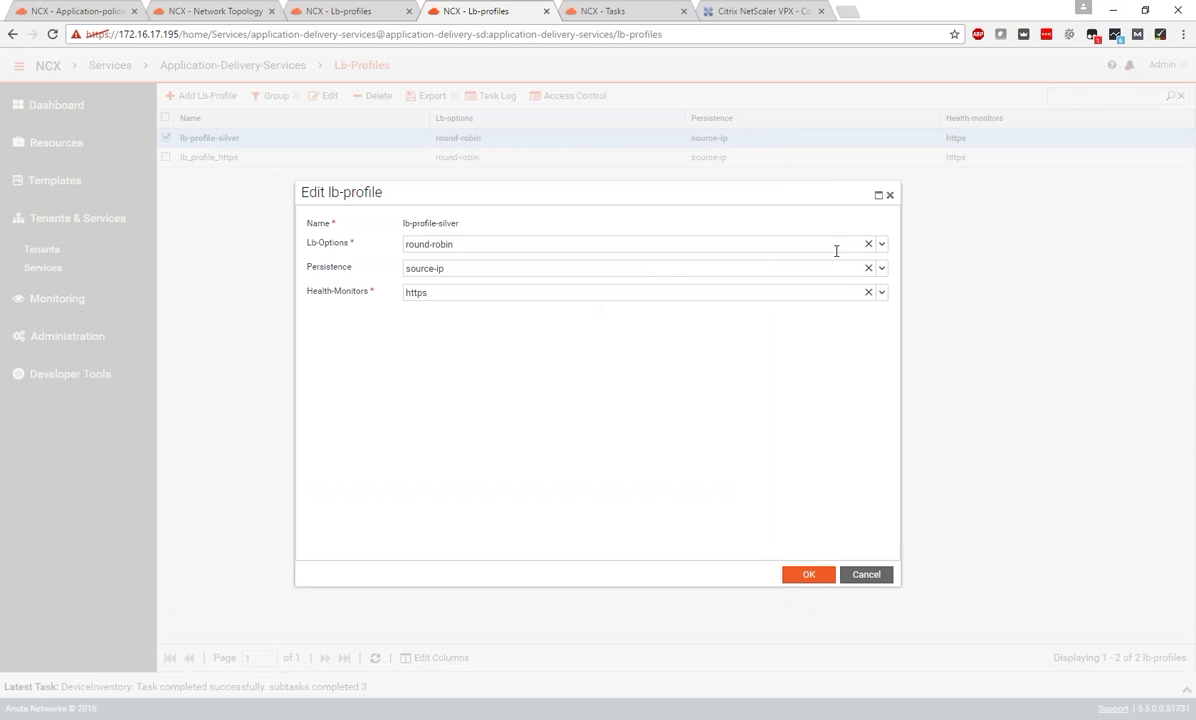
left_click(882, 270)
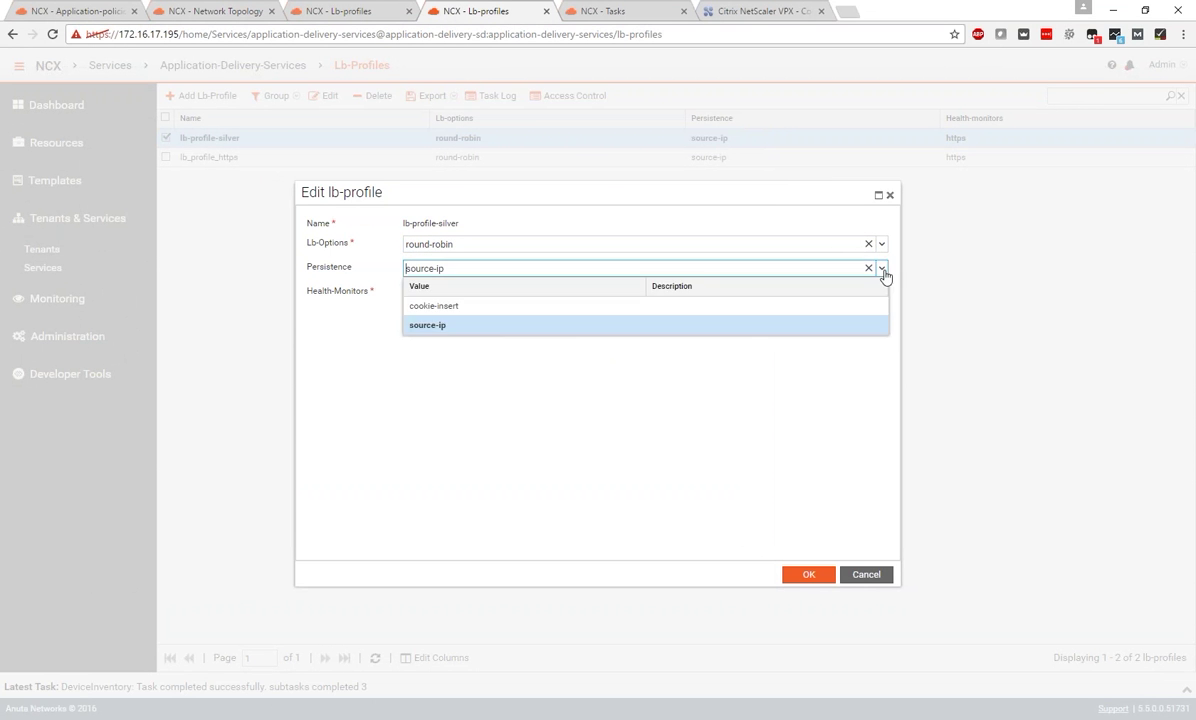
left_click(841, 325)
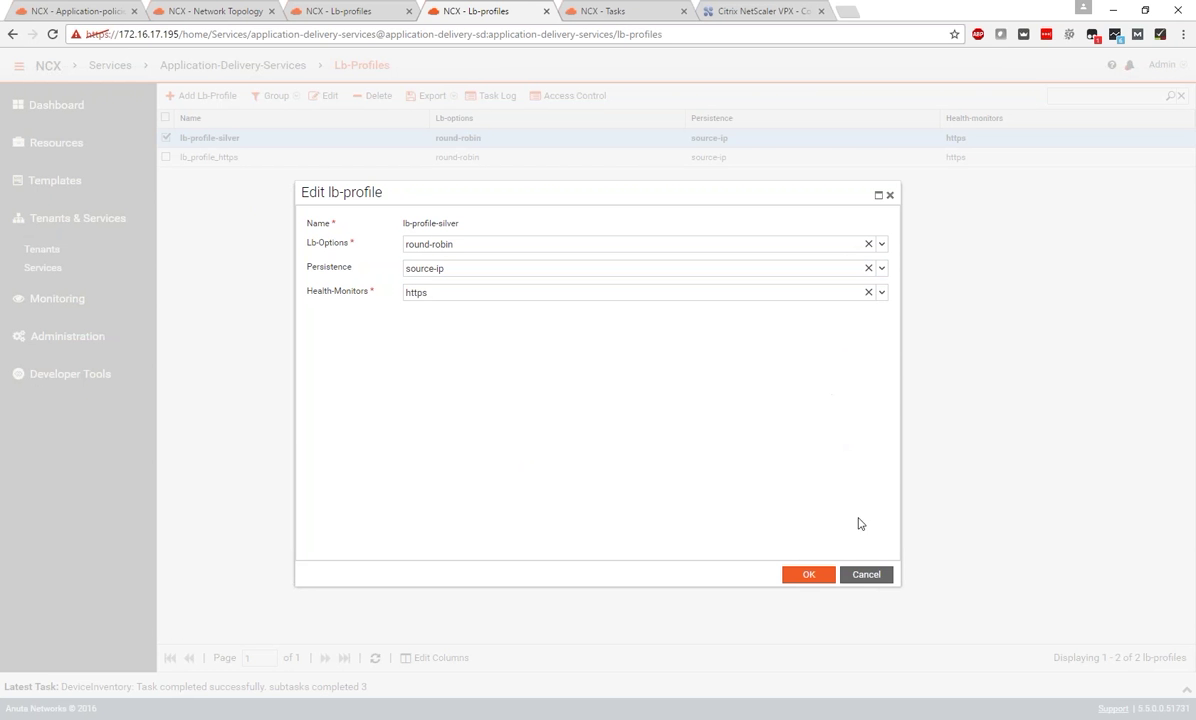
left_click(866, 577)
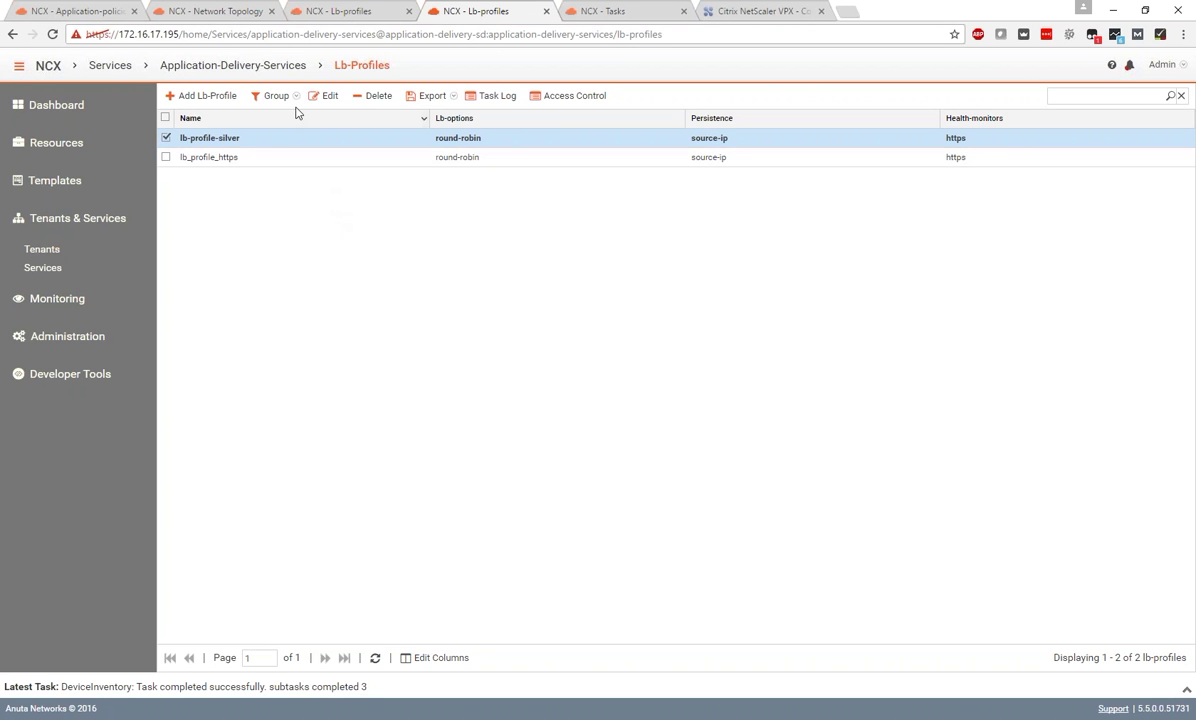
Try to open application-service-silver for editing from the Application-Services list of Application-Delivery-Services
left_click(293, 68)
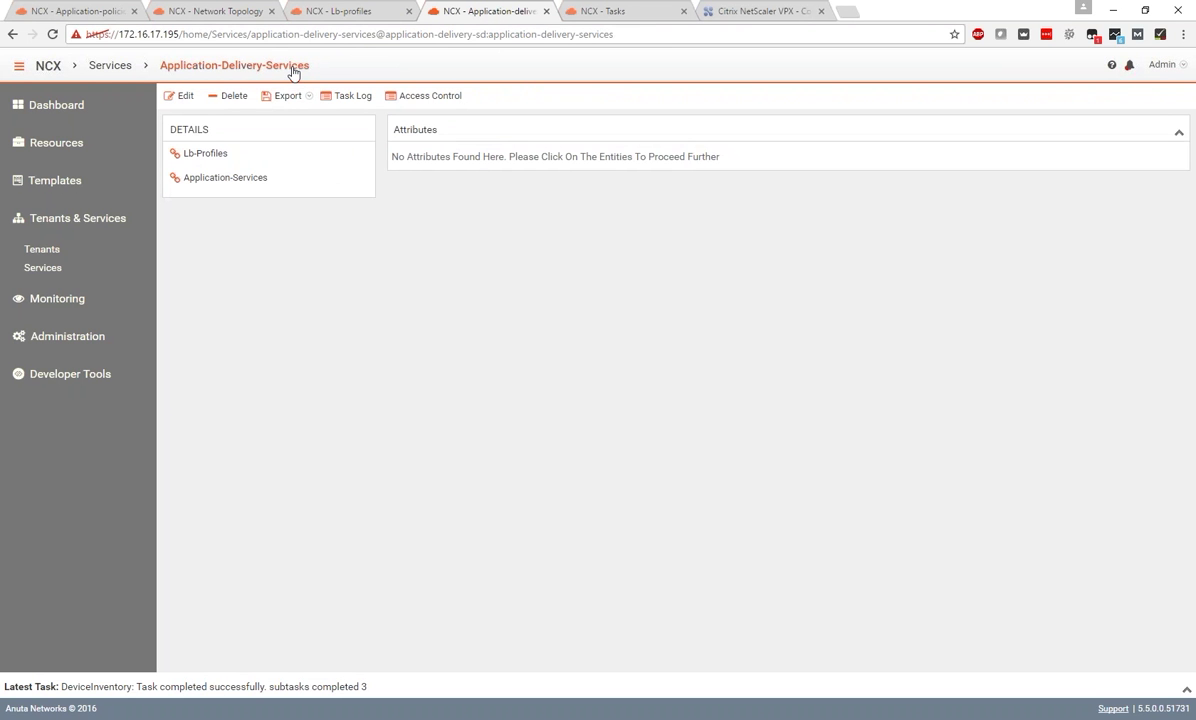
left_click(241, 182)
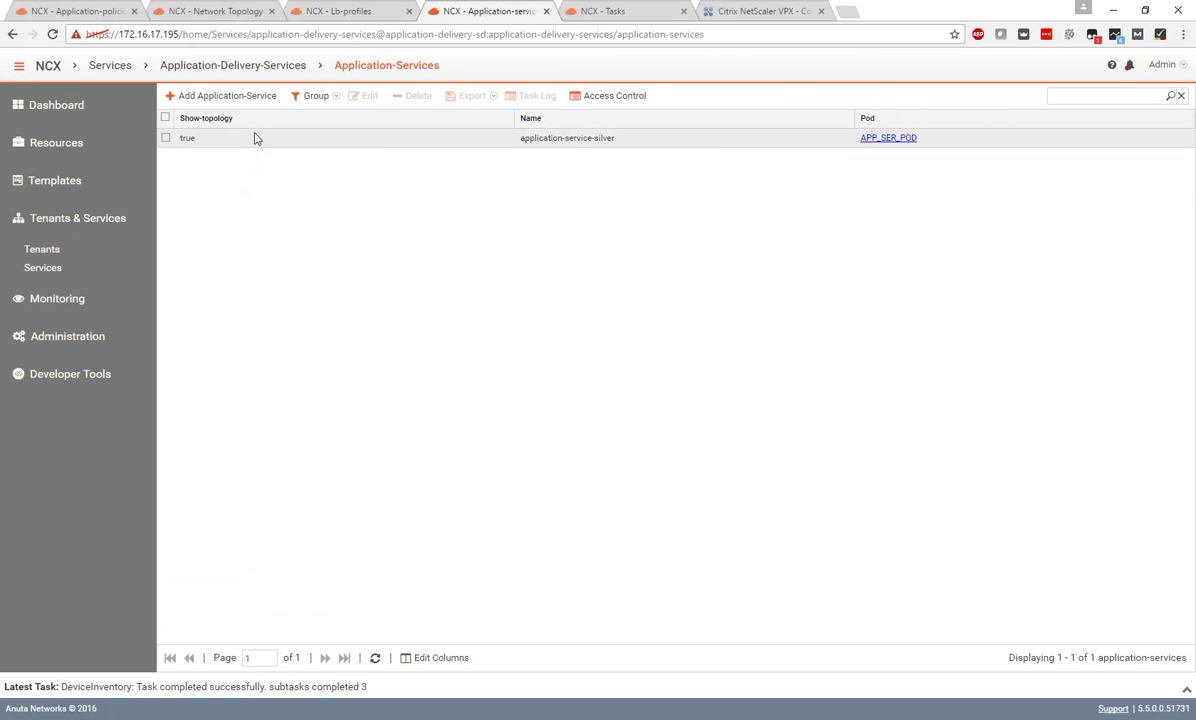
left_click(253, 138)
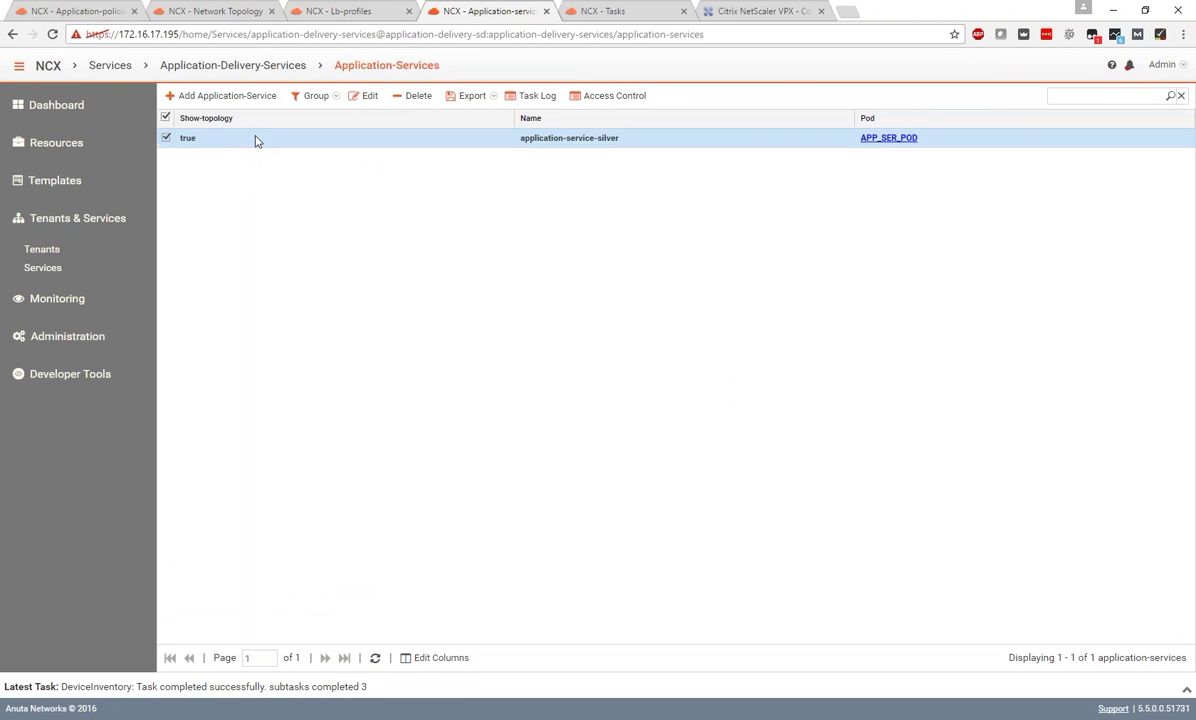
left_click(365, 97)
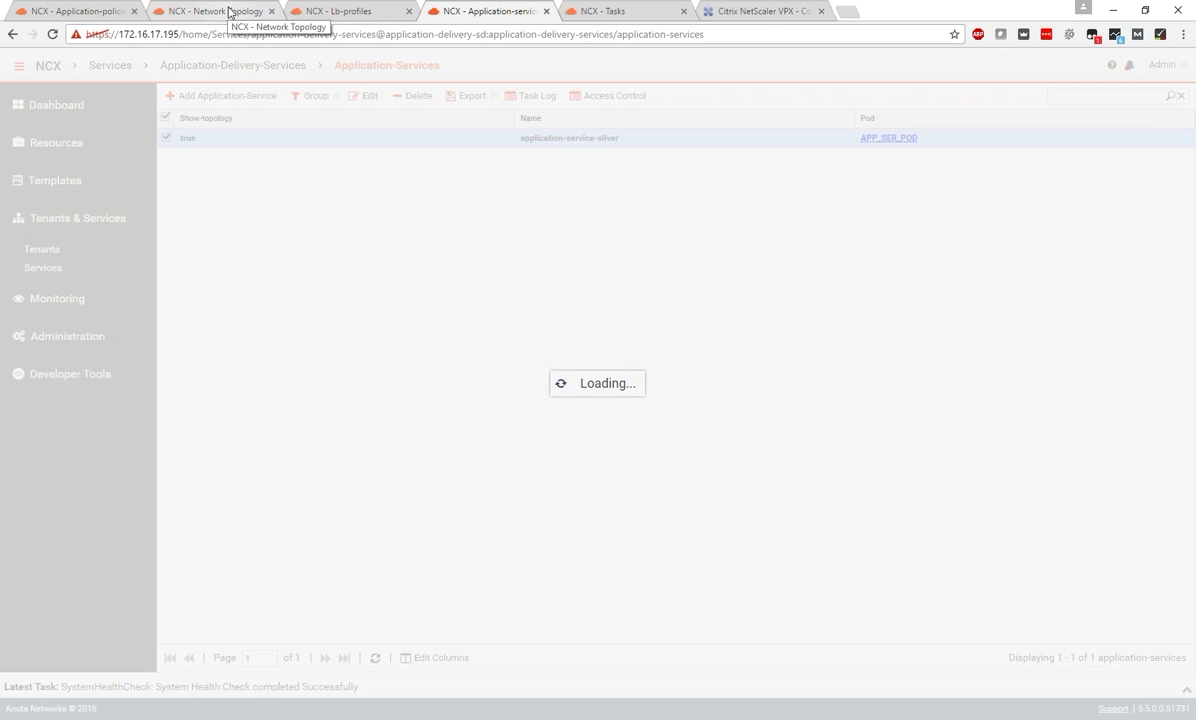
Try to open Application-Delivery-Services through the Services page in the Network Topology browser tab
left_click(229, 12)
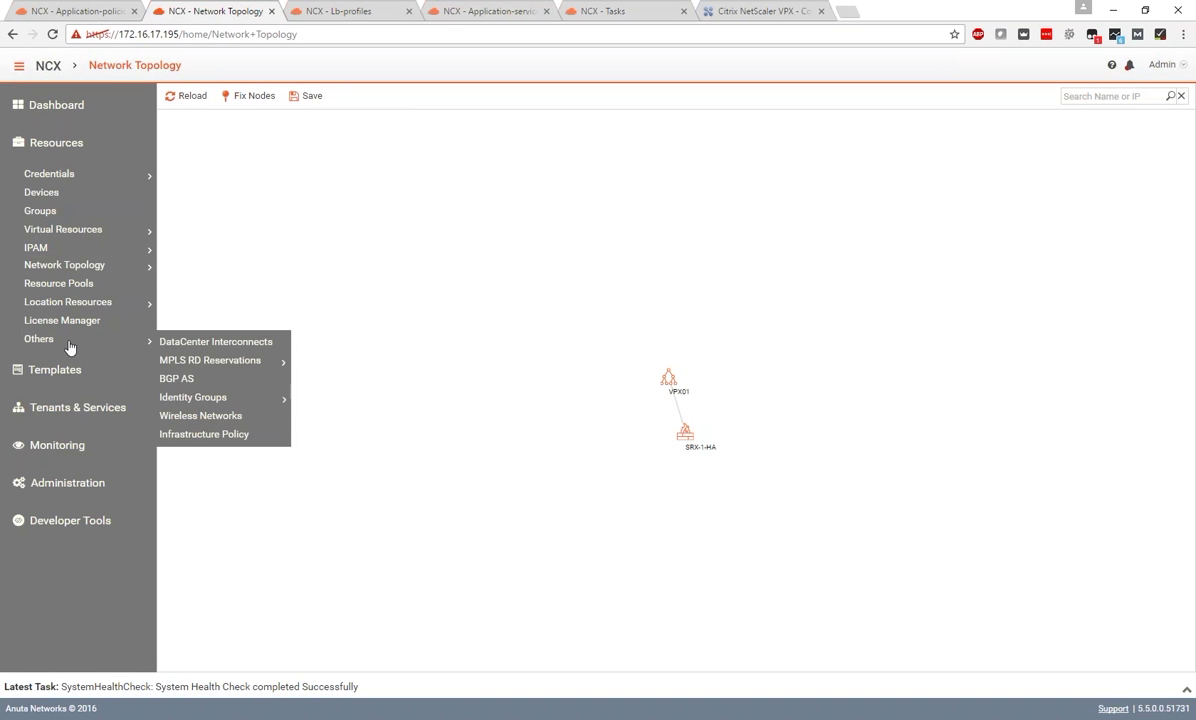
left_click(106, 409)
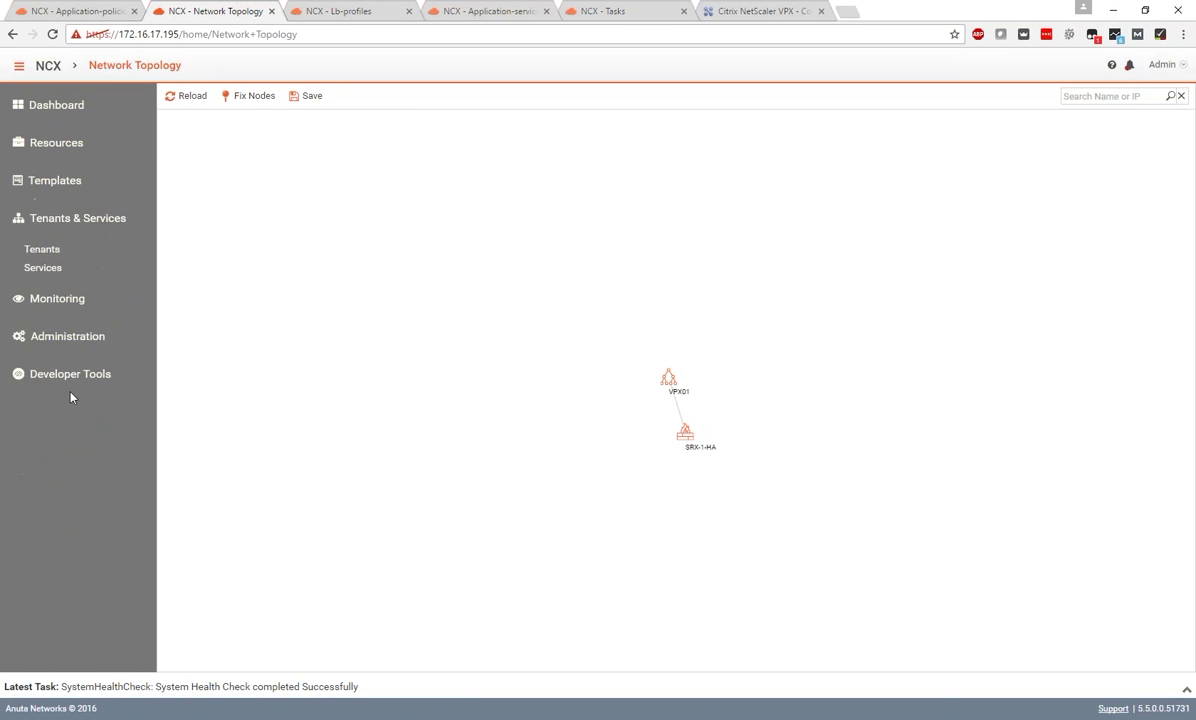
left_click(53, 272)
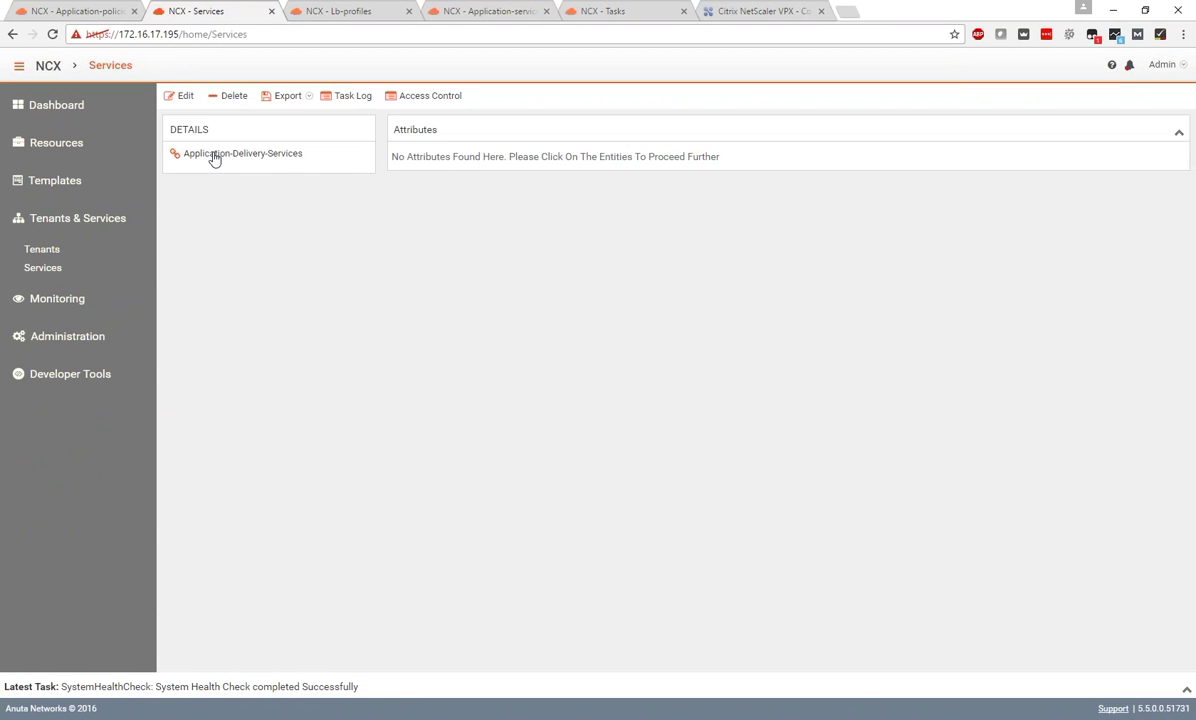
left_click(213, 155)
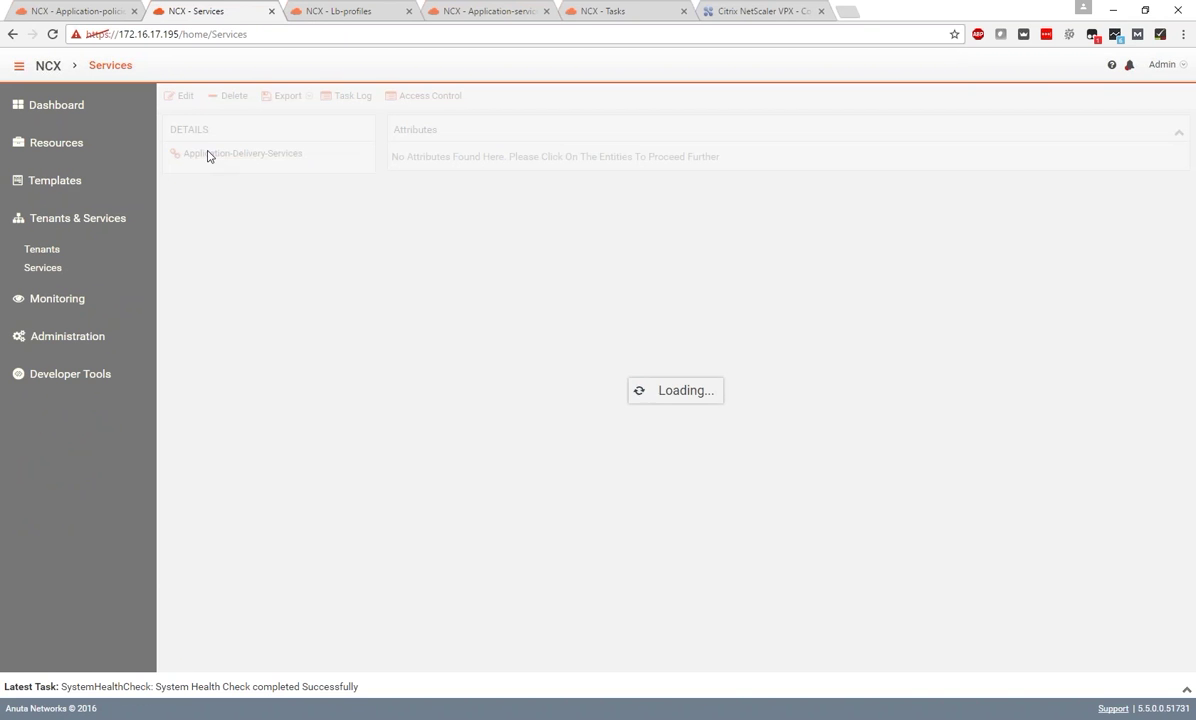
Return to the Application-Policies list of Application-Service-Silver and start a new application policy
left_click(73, 8)
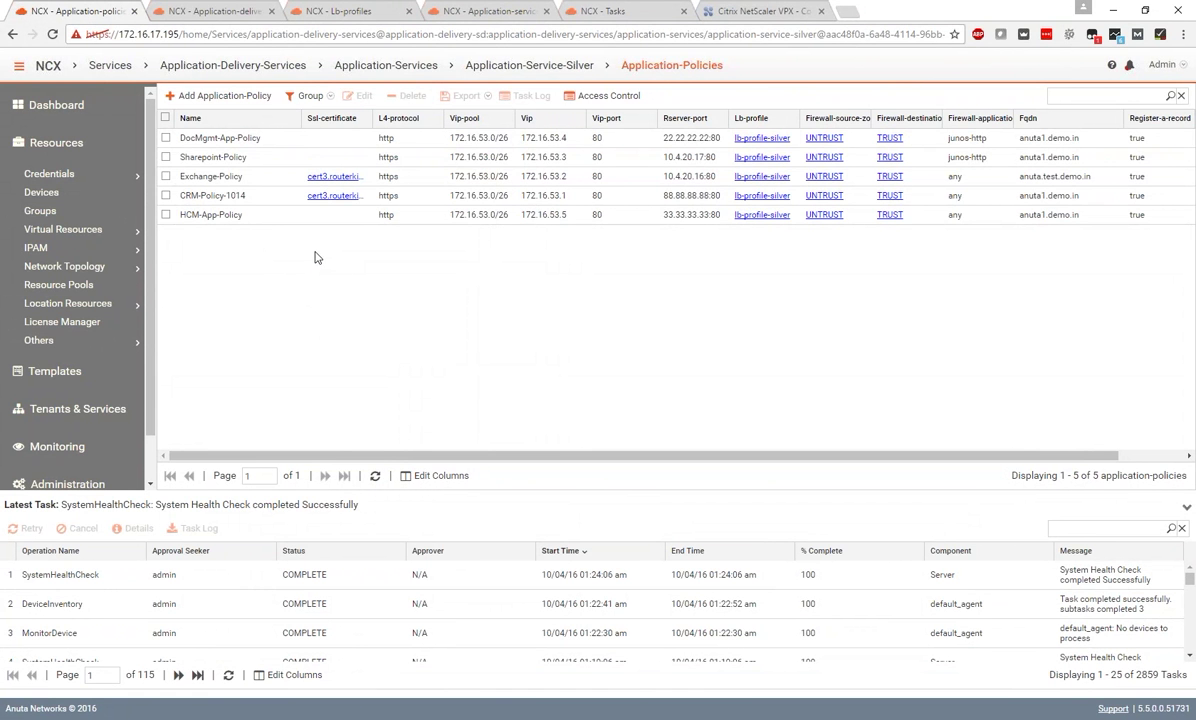
left_click(259, 103)
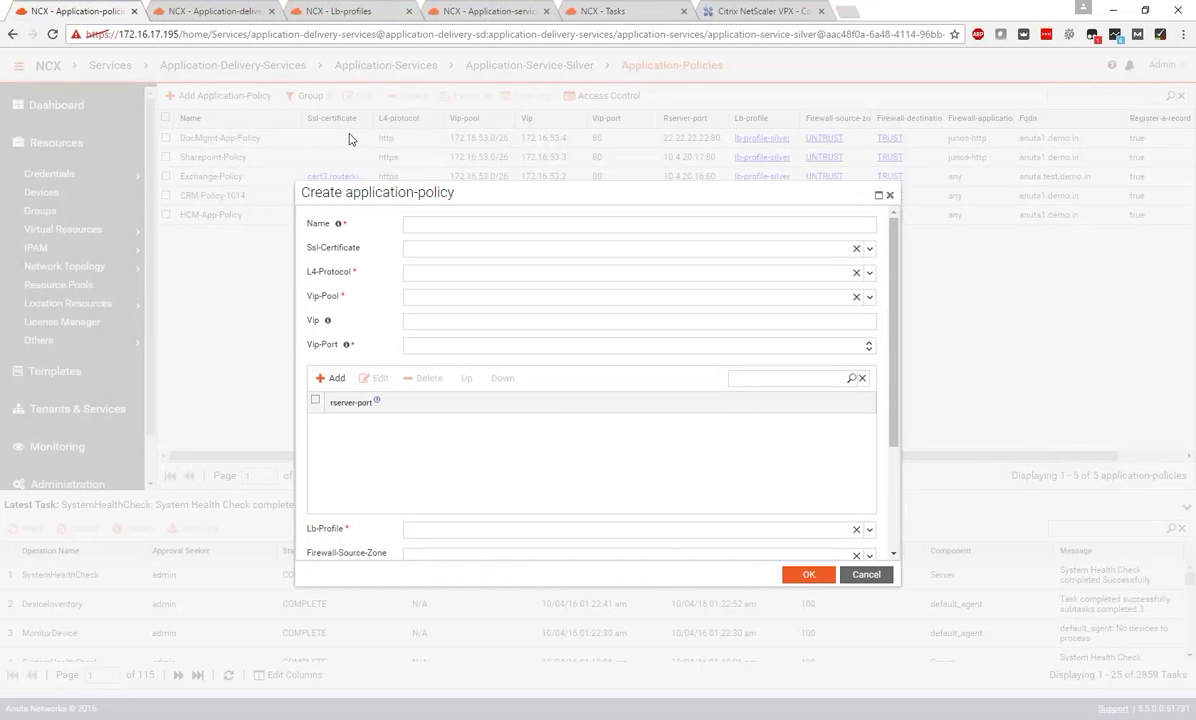
Switch to Citrix NetScaler VPX, refresh and examine the Virtual Servers list, and return to the Create application-policy form in NCX
left_click(736, 14)
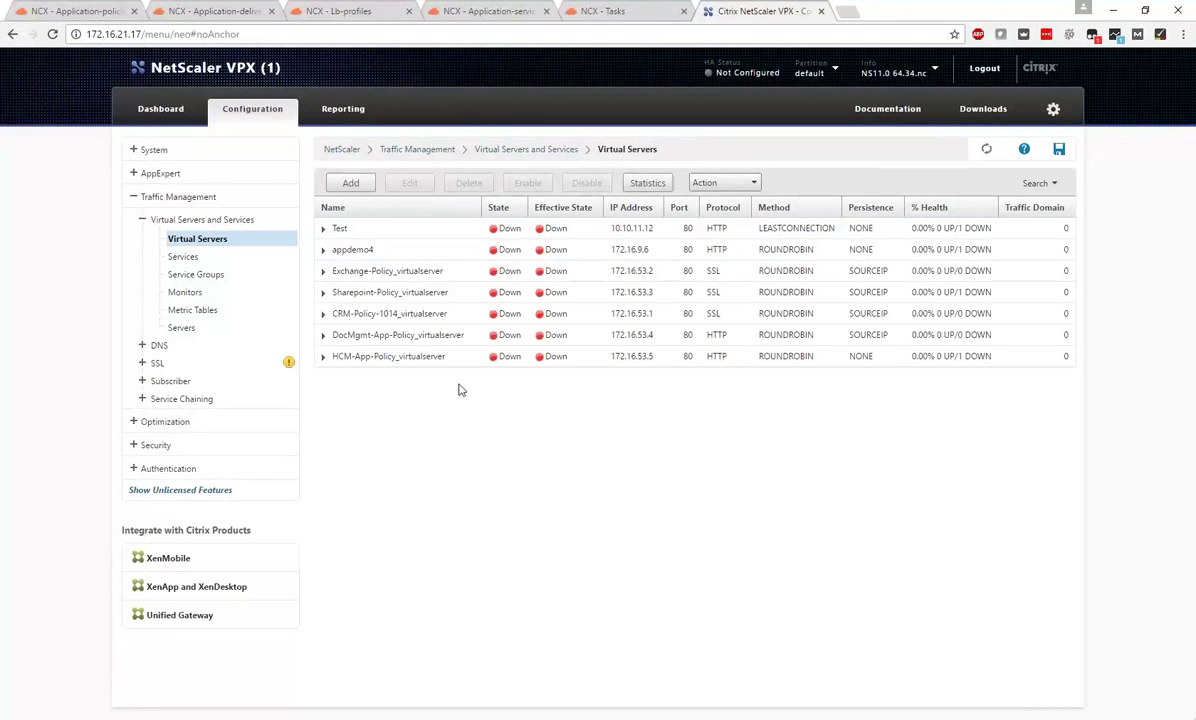
left_click(990, 149)
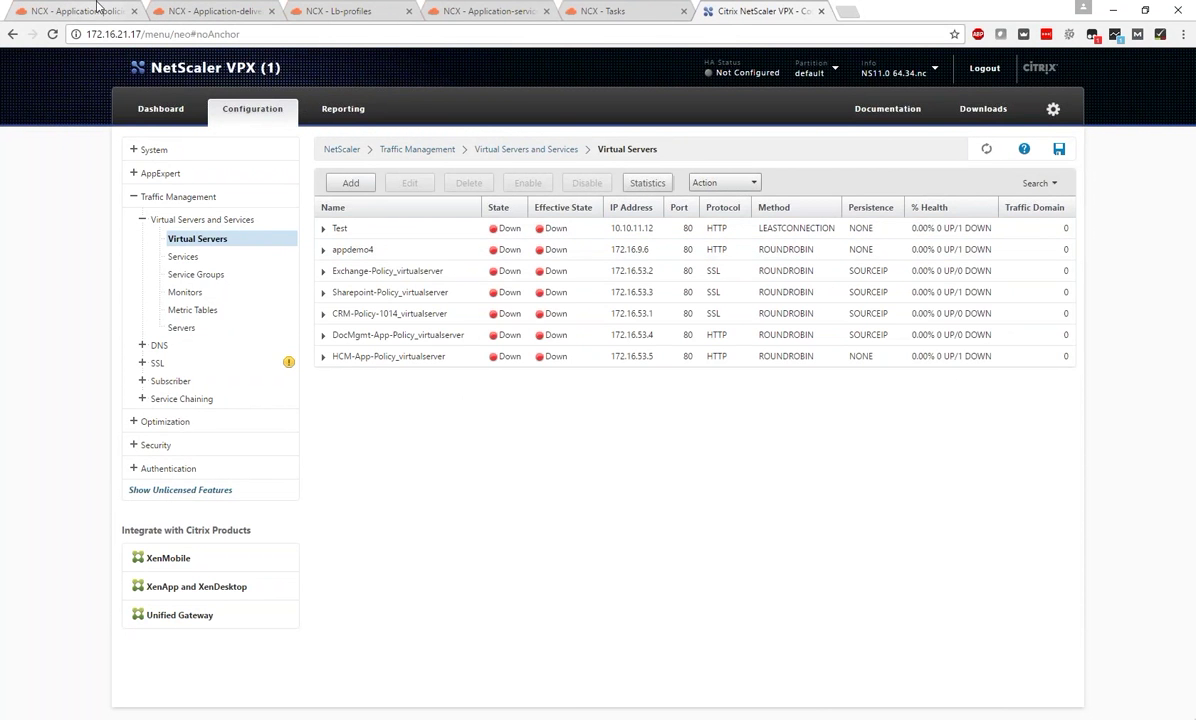
left_click(98, 10)
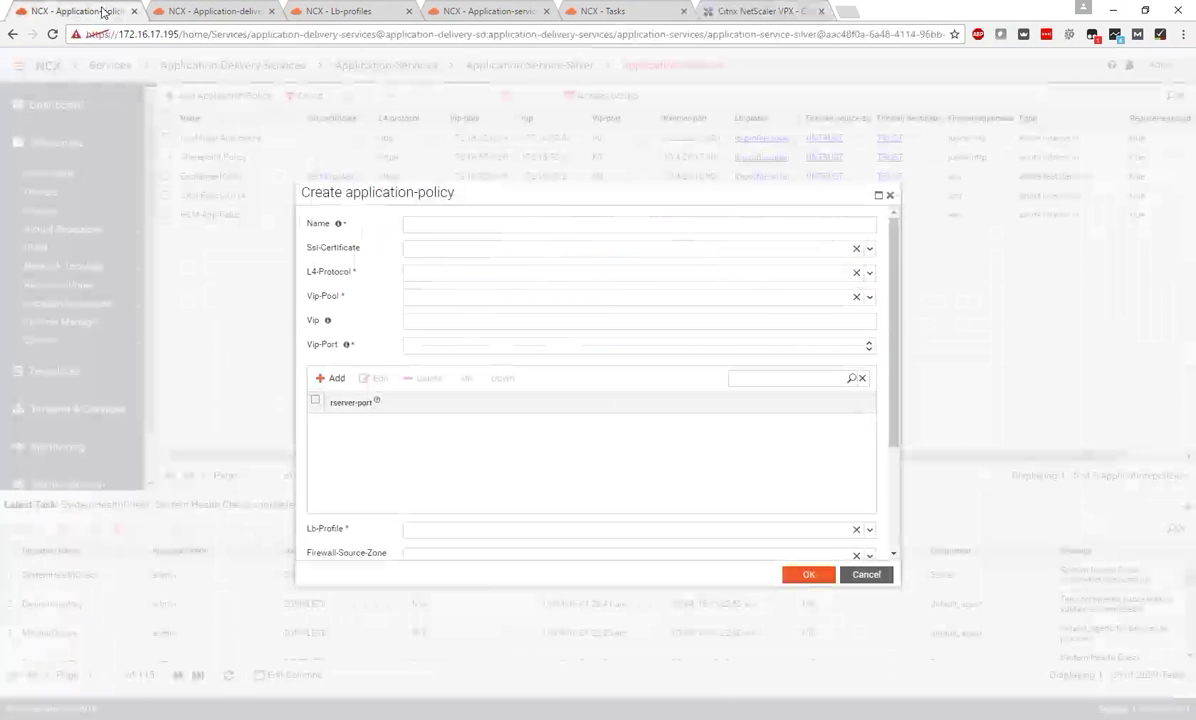
Name the new policy with a first name followed by -App-Policy and set its L4-Protocol to http
left_click(435, 229)
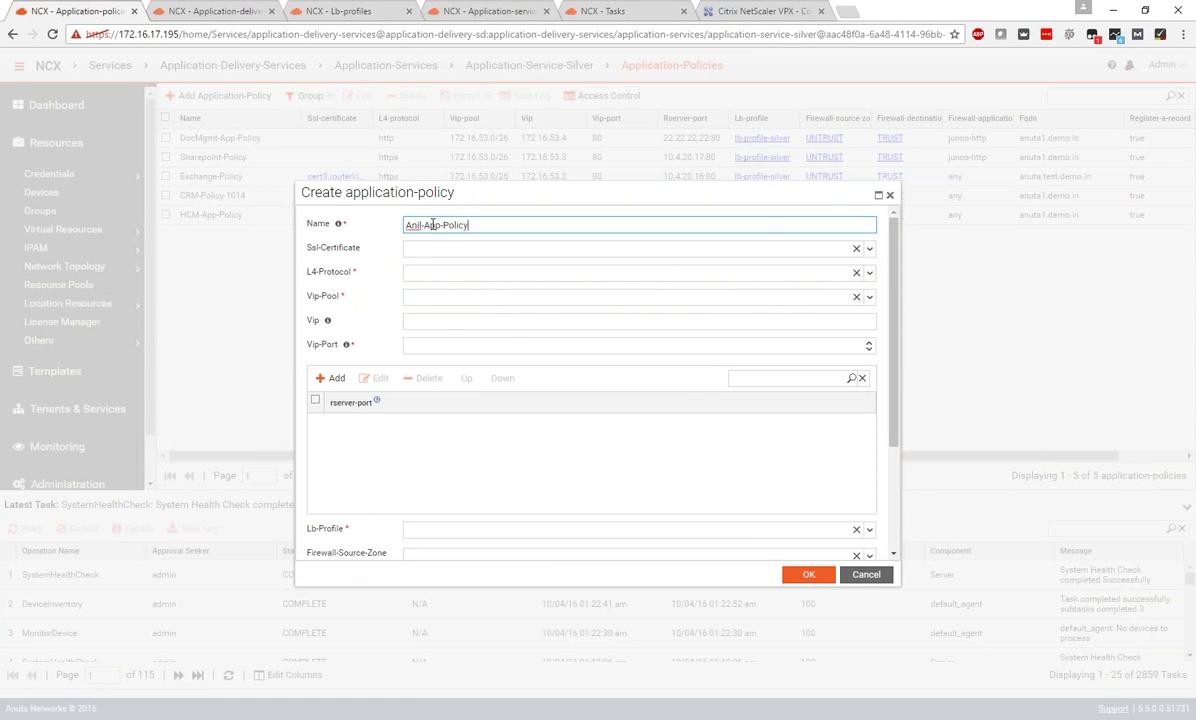
left_click(614, 272)
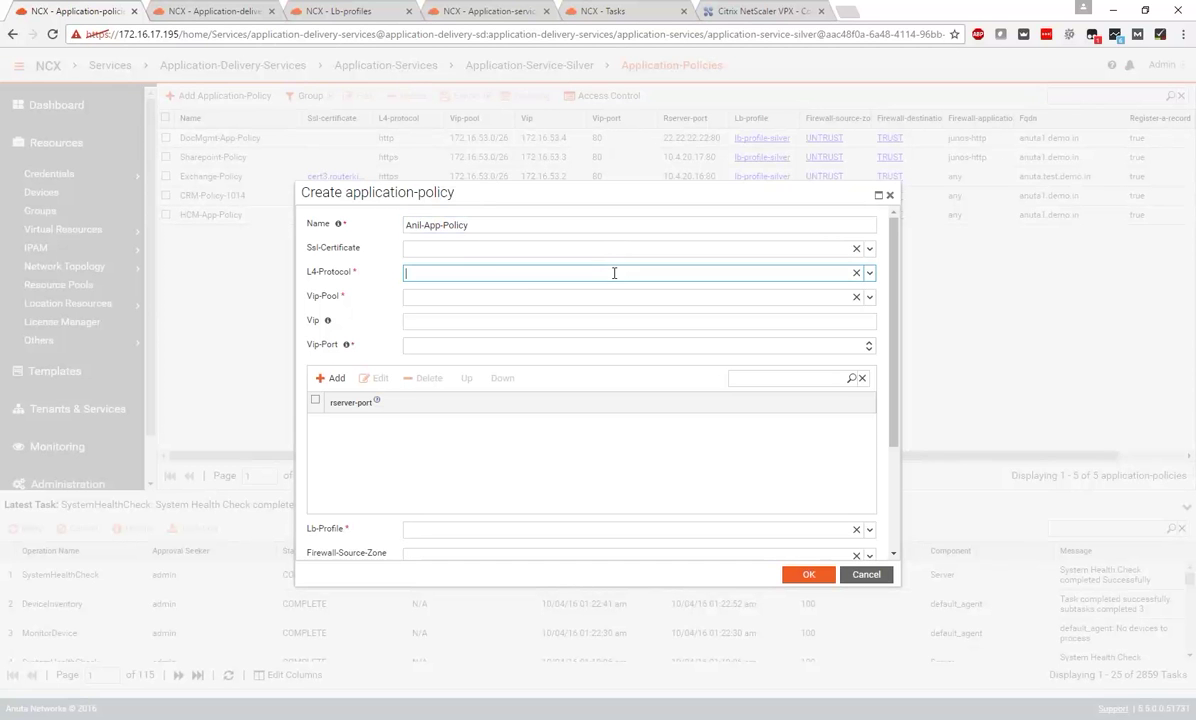
type("http")
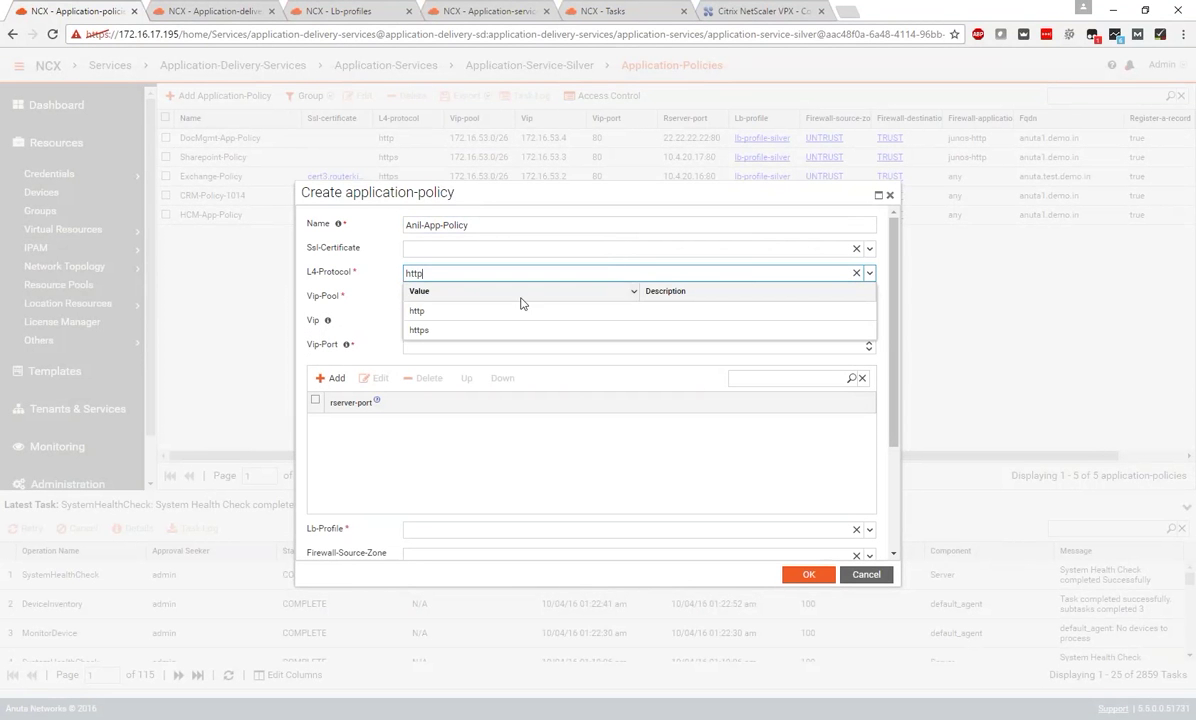
key("Tab")
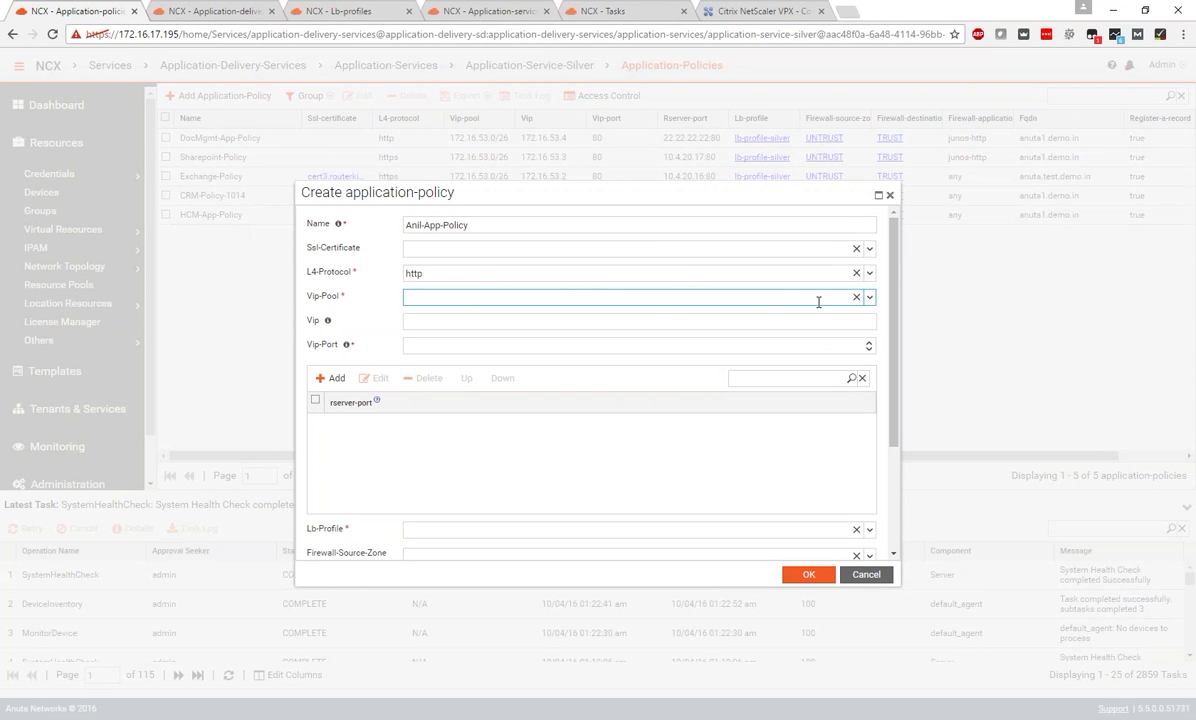
Set the policy's Vip-Pool to 172.16.53.0/26 and its Vip-Port to 80
left_click(870, 298)
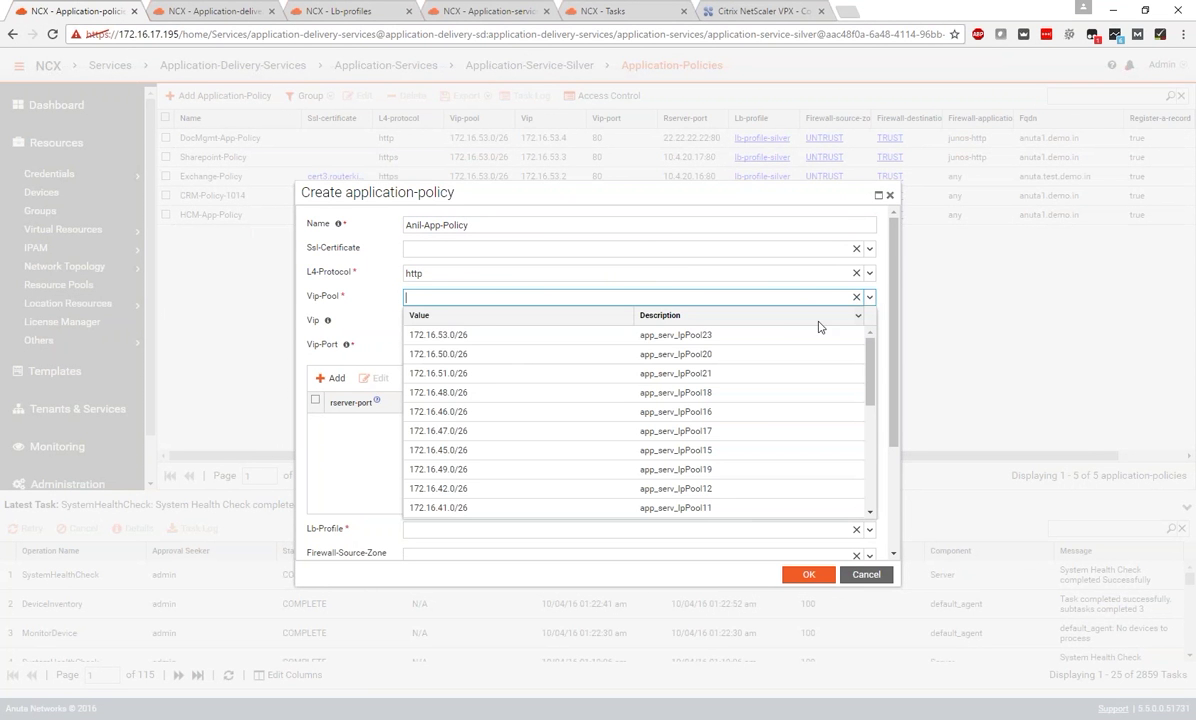
left_click(761, 336)
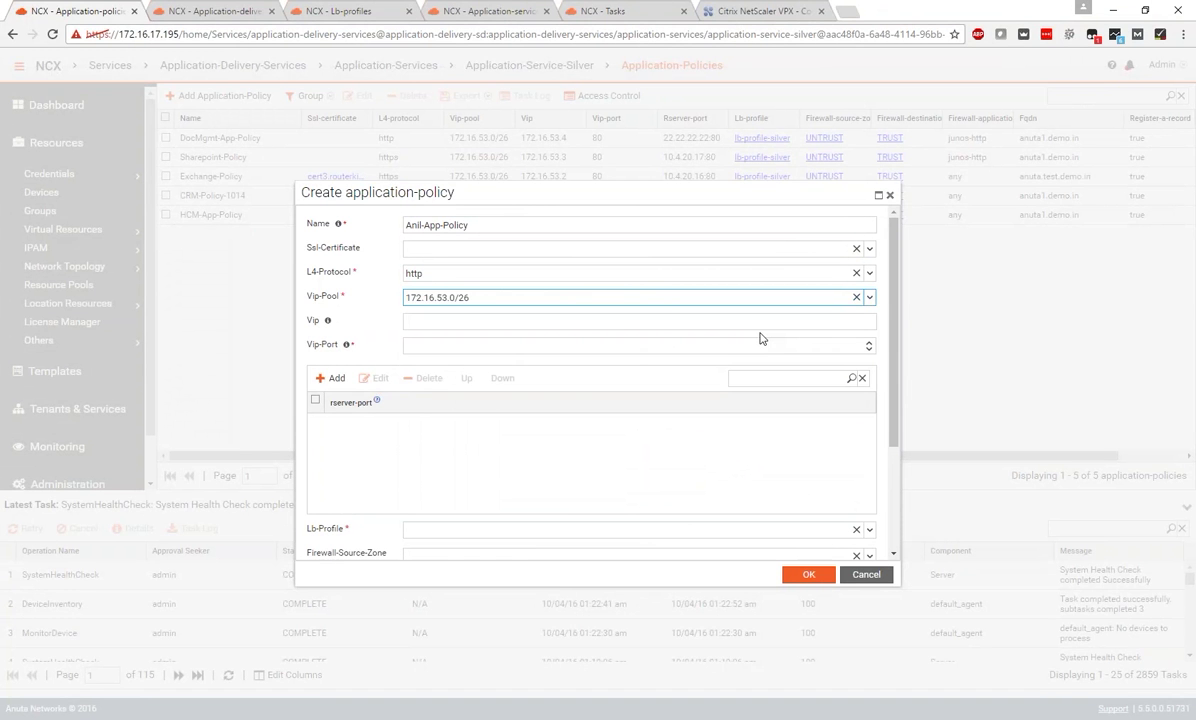
left_click(458, 348)
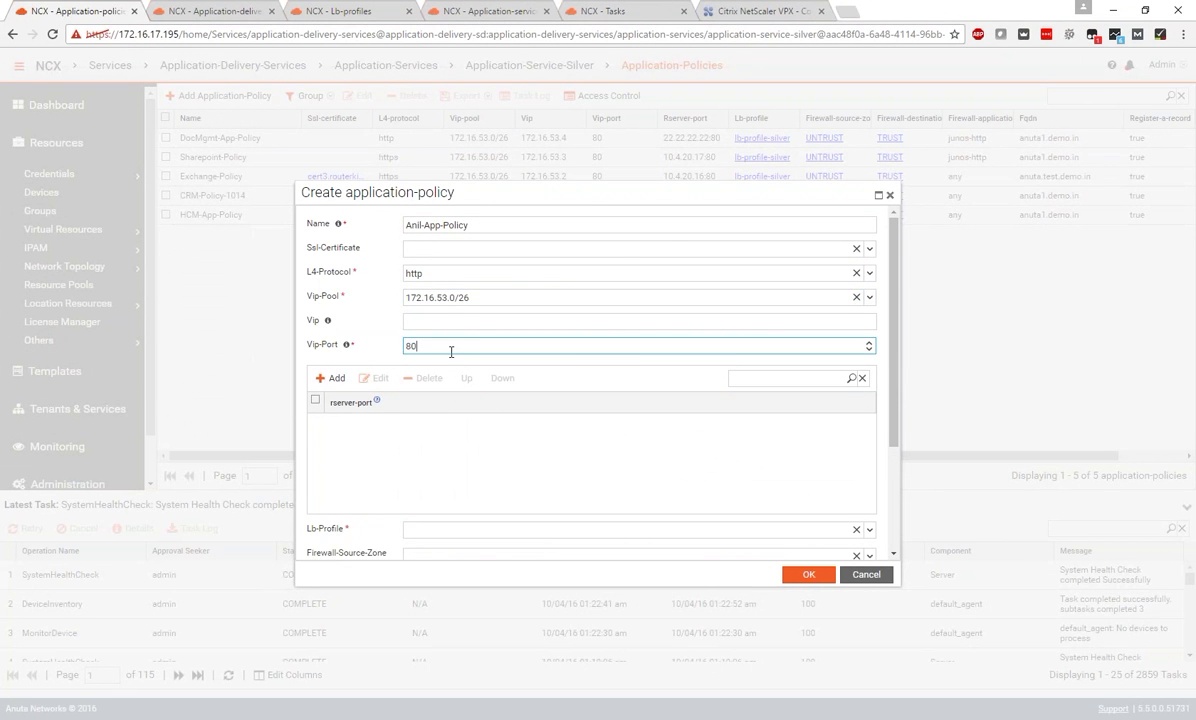
Add the rserver-port entry 55.55.55.55:80 to the application policy
left_click(334, 384)
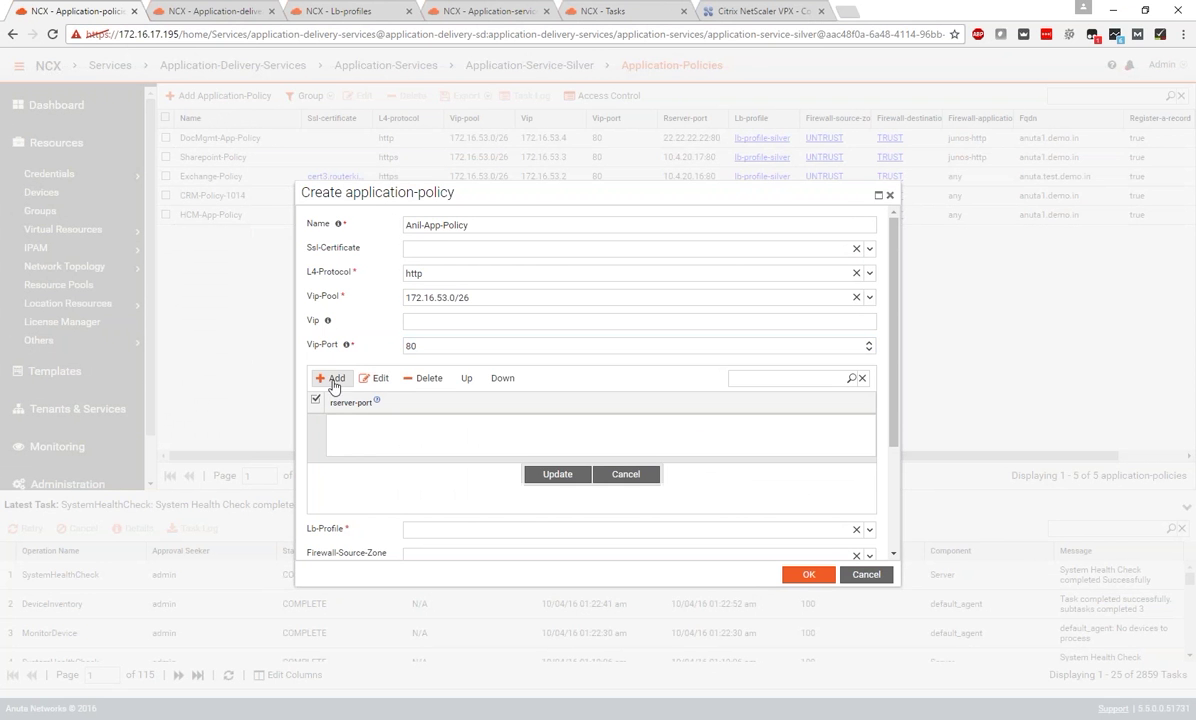
left_click(362, 424)
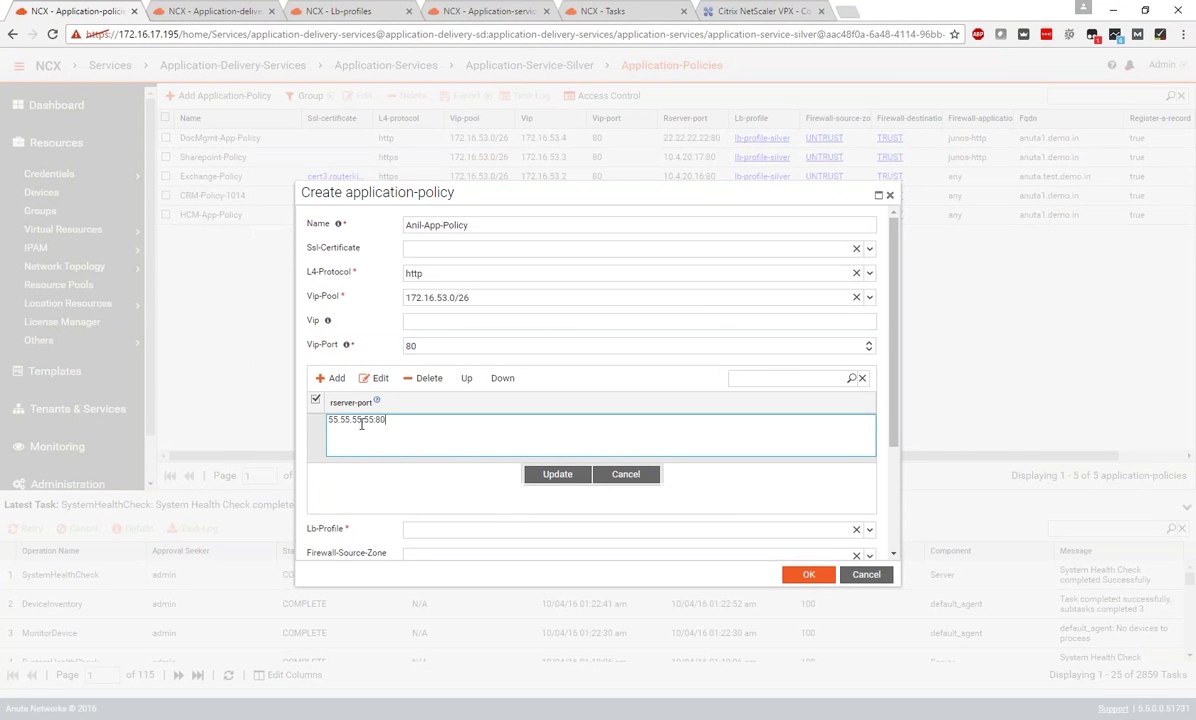
left_click(548, 474)
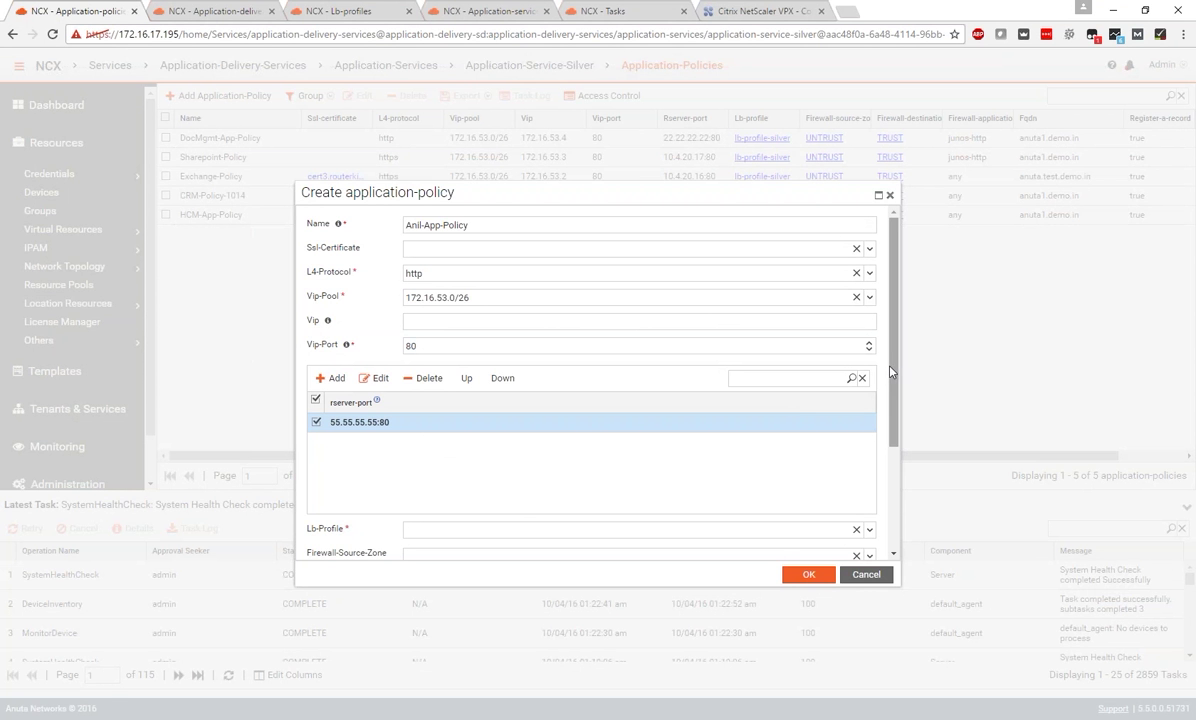
Assign lb-profile-silver as the Lb-Profile of the new application policy
left_click_drag(893, 371, 895, 510)
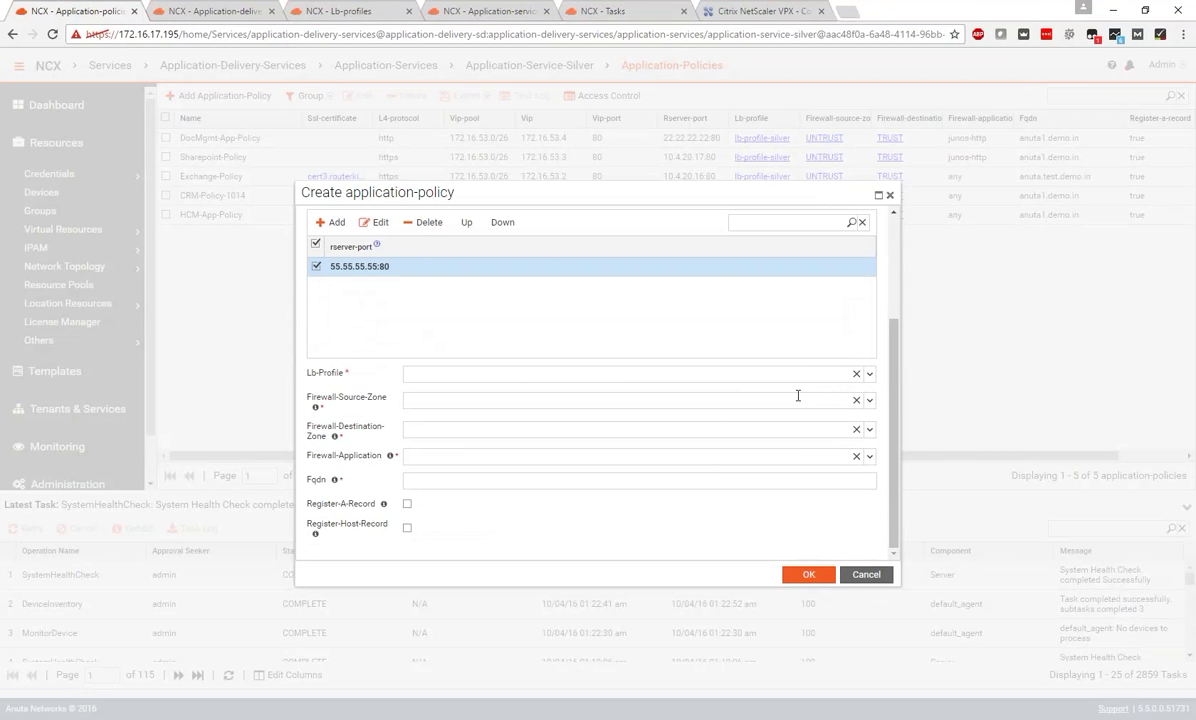
left_click(869, 378)
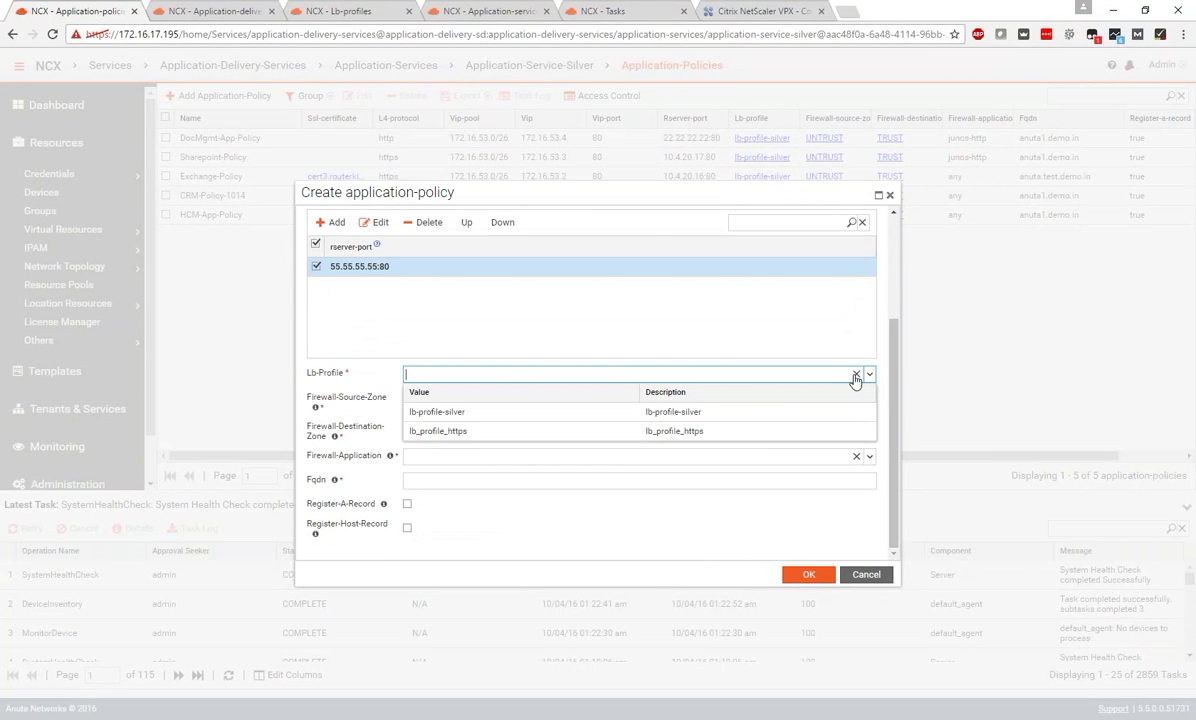
left_click(618, 416)
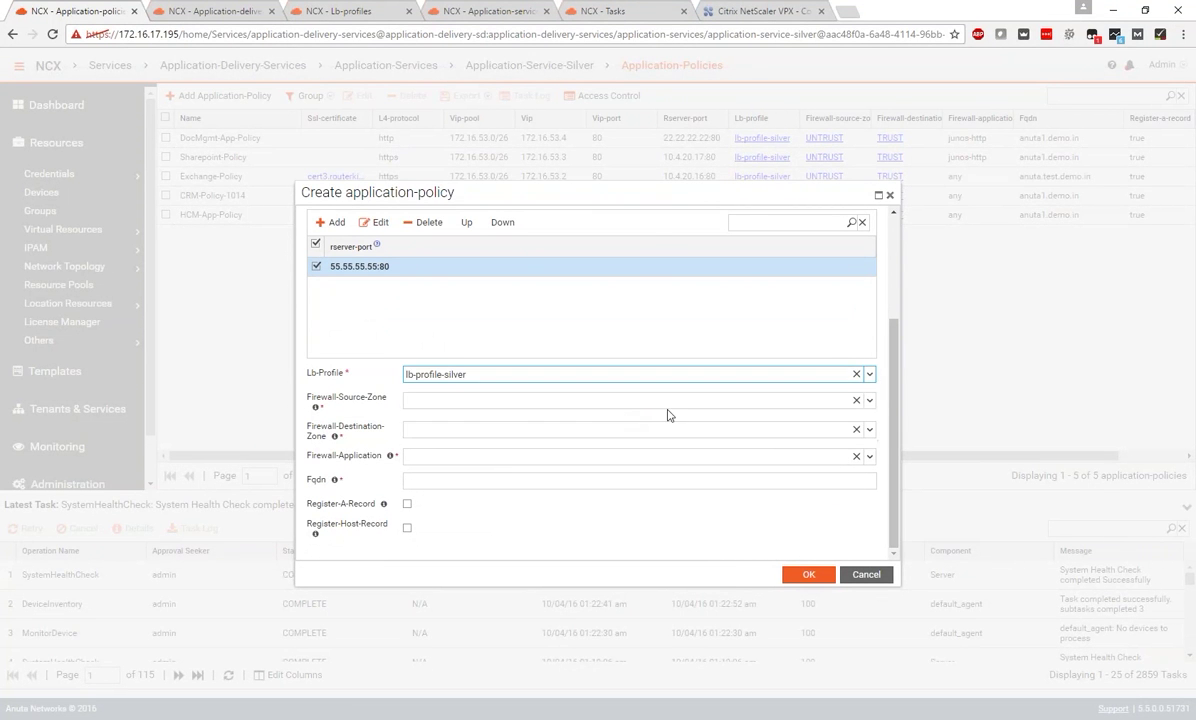
Set the policy's Firewall-Source-Zone to UNTRUST and its Firewall-Destination-Zone to TRUST
left_click(871, 401)
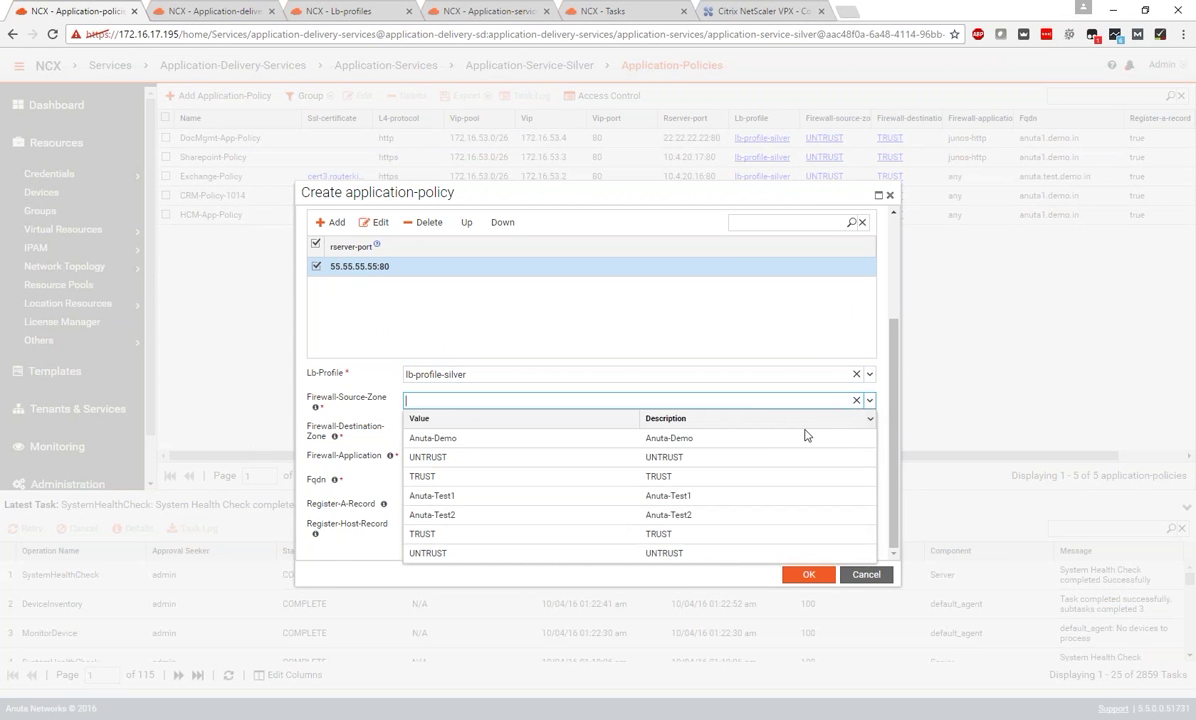
left_click(702, 458)
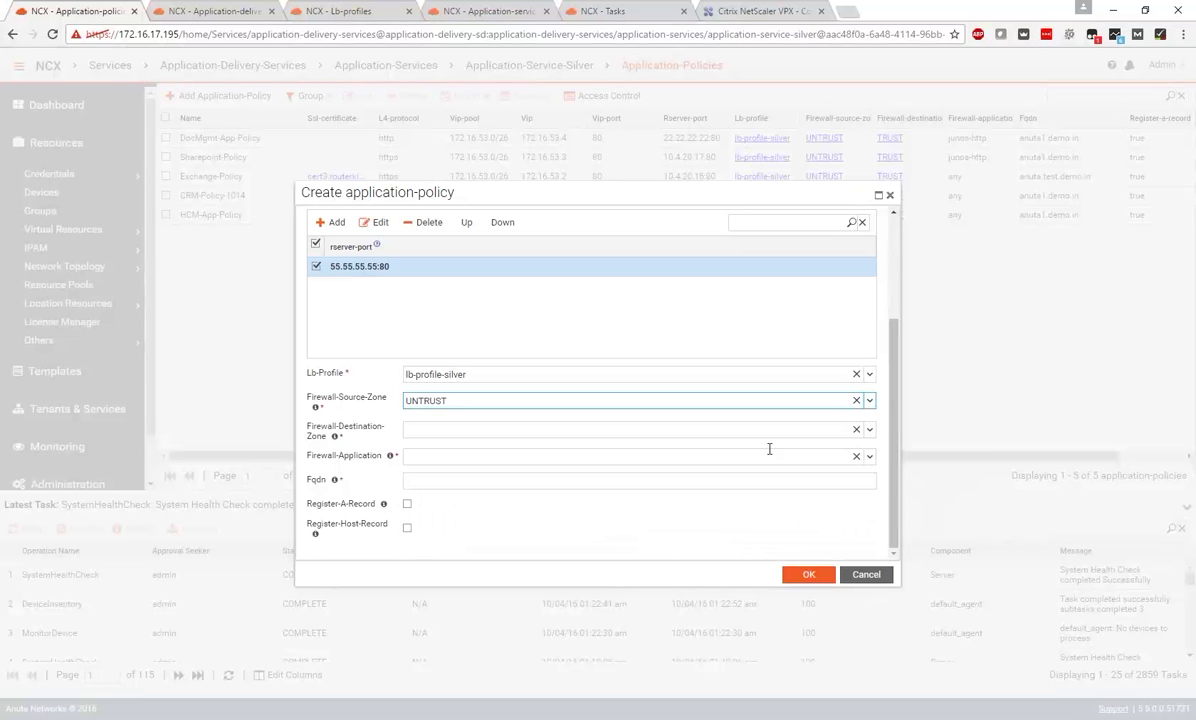
left_click(869, 429)
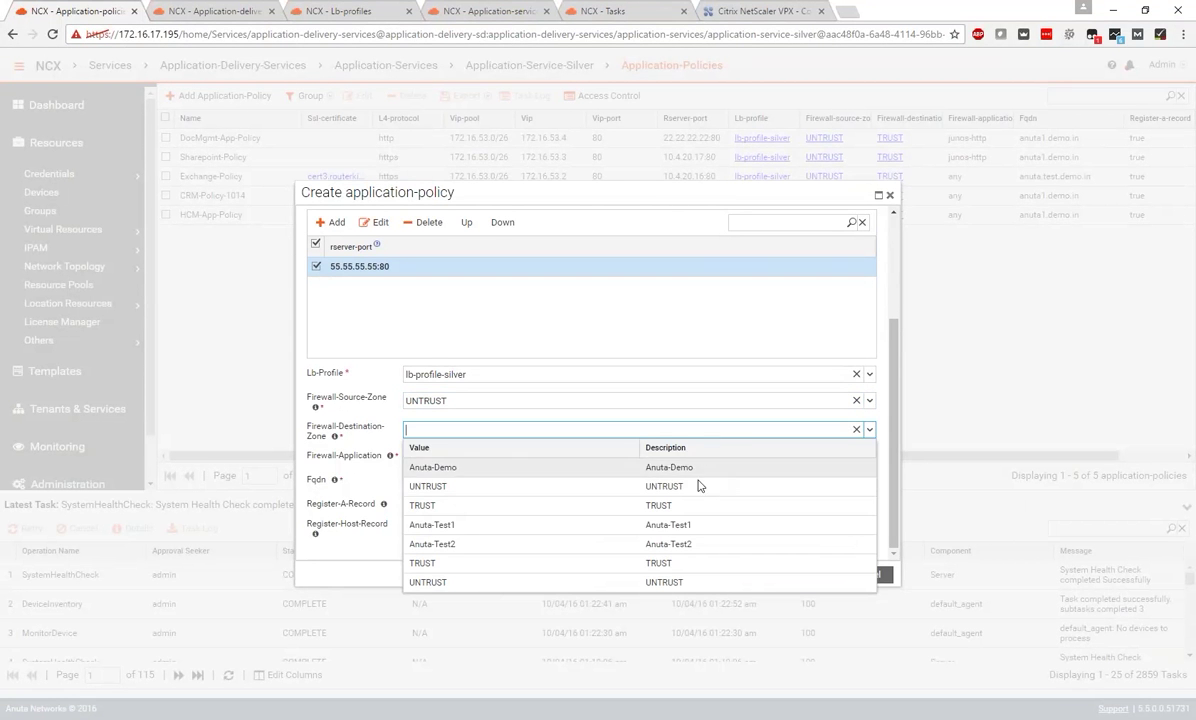
left_click(650, 505)
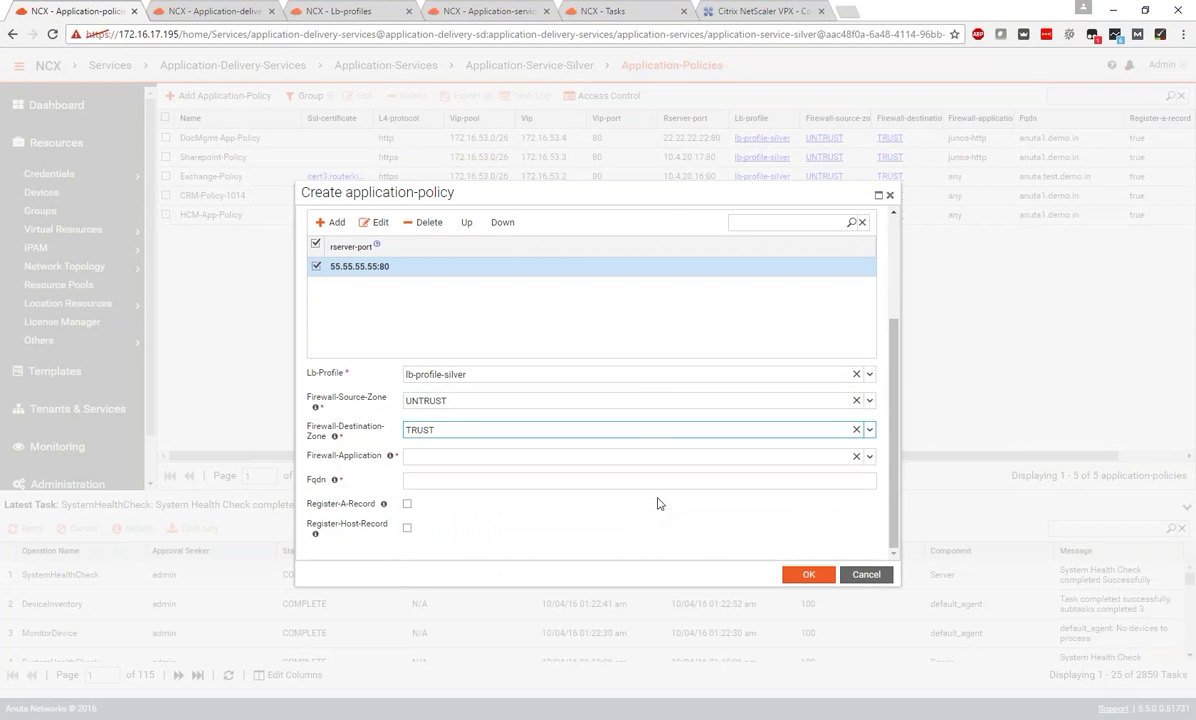
Choose junos-http as the Firewall-Application of the new application policy
left_click(672, 459)
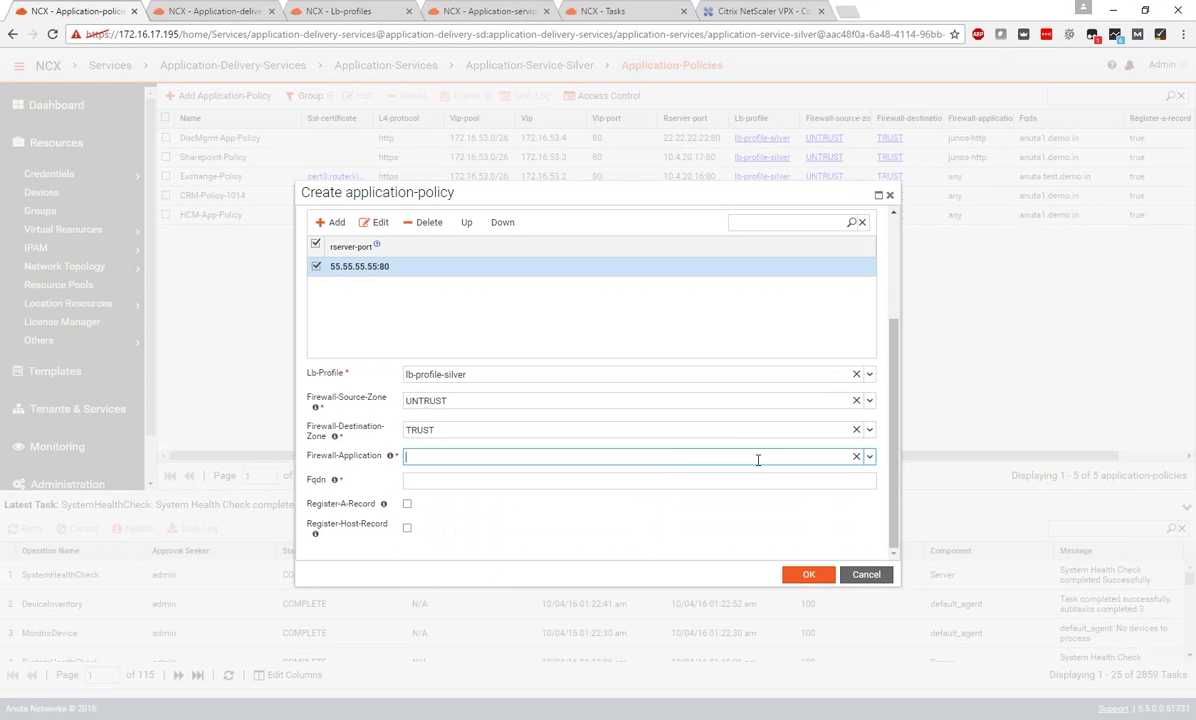
left_click(868, 458)
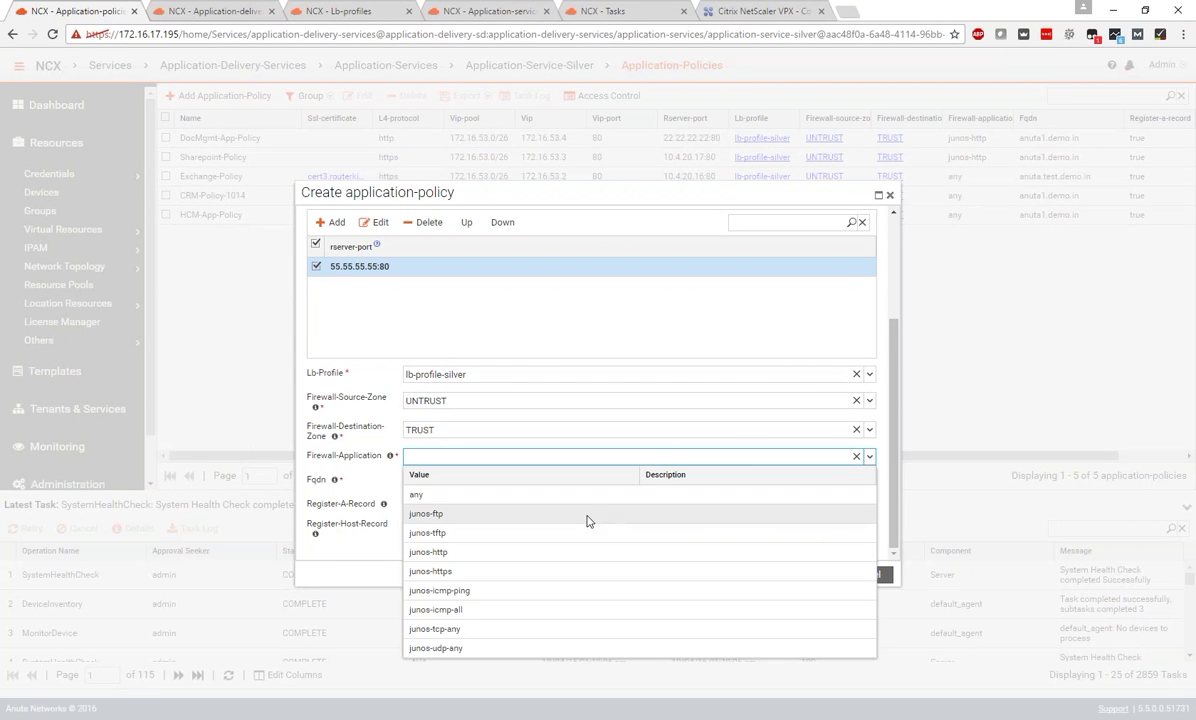
left_click(500, 553)
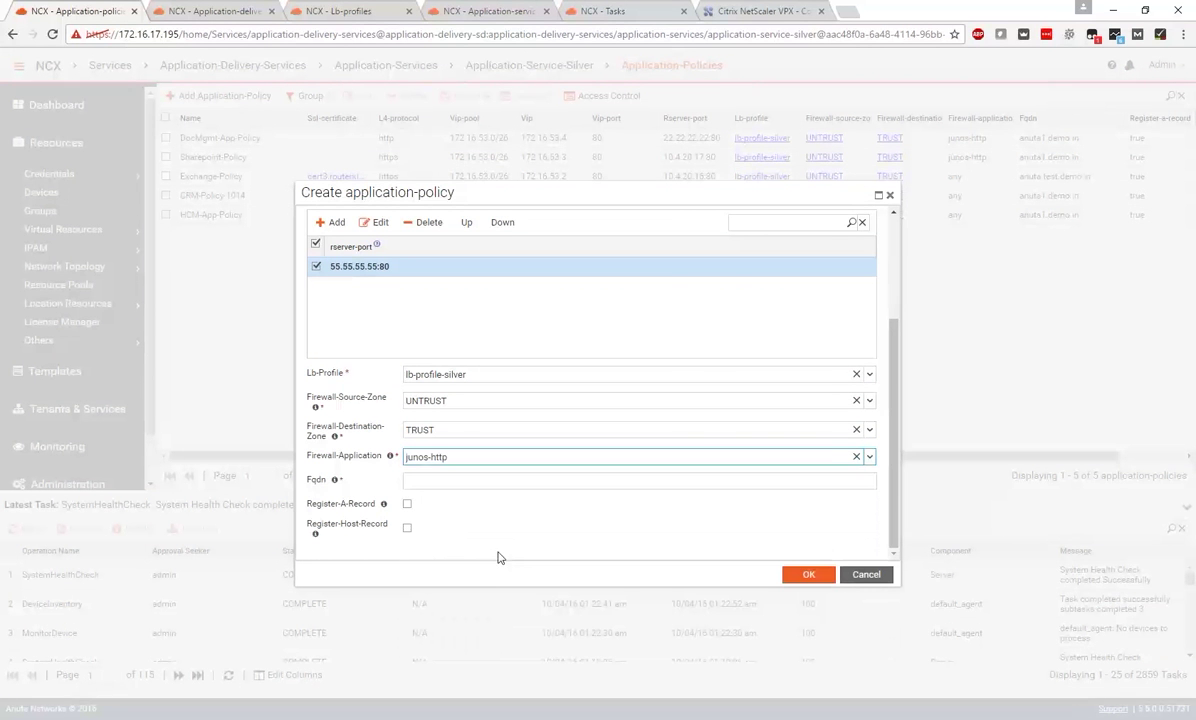
Enter anuta1.demo.in as the policy's Fqdn and enable both Register-A-Record and Register-Host-Record
left_click(520, 480)
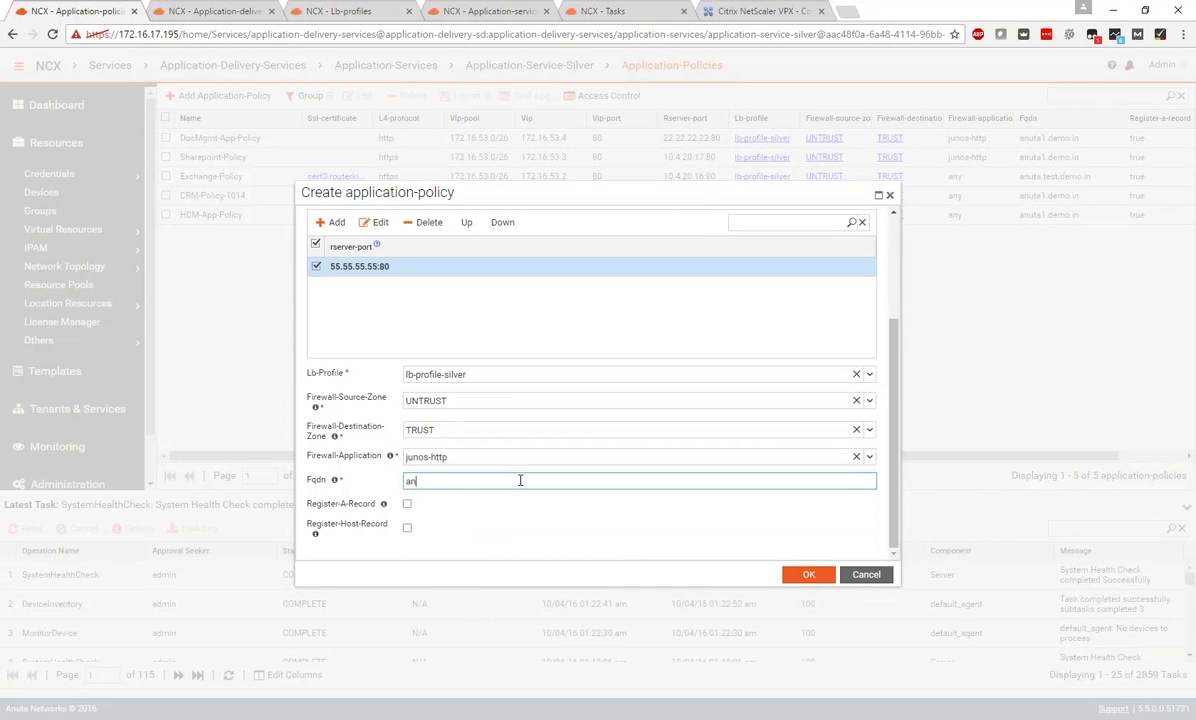
type("anuta1.demo.in")
left_click(408, 505)
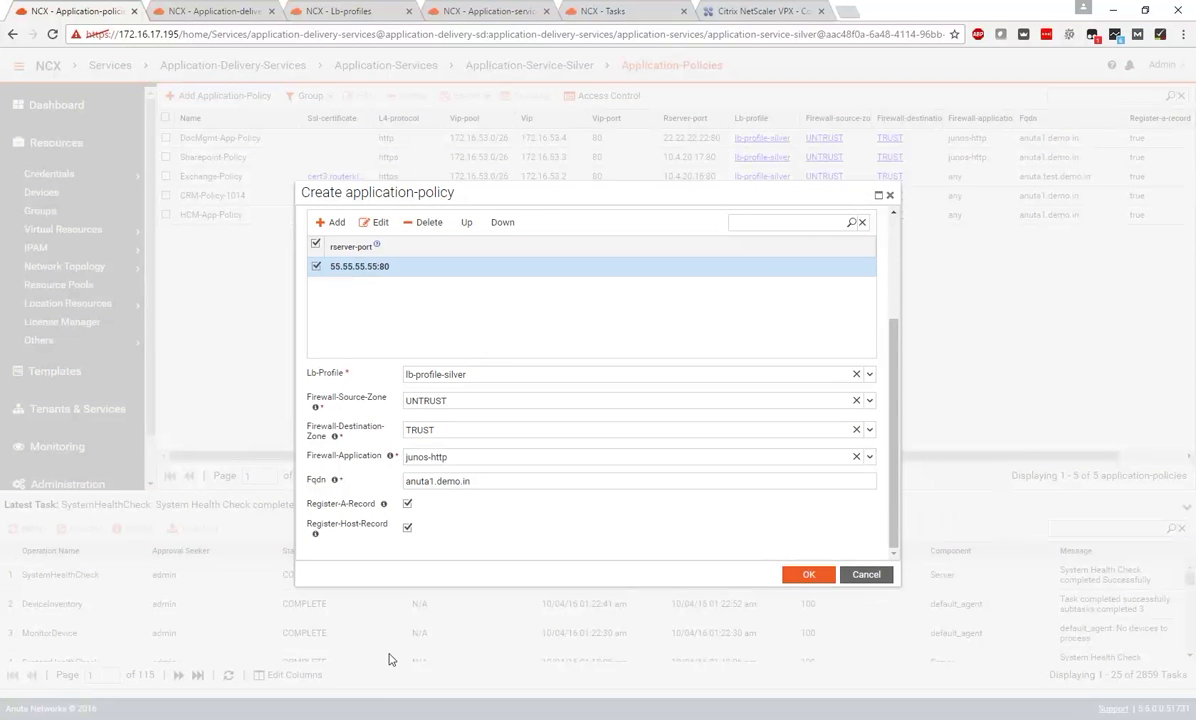
Switch to Notepad++ and examine the register-a-record and register-host-record leaf definitions in application-delivery-sd.yang, then return to the NCX policy form
key("alt+Tab")
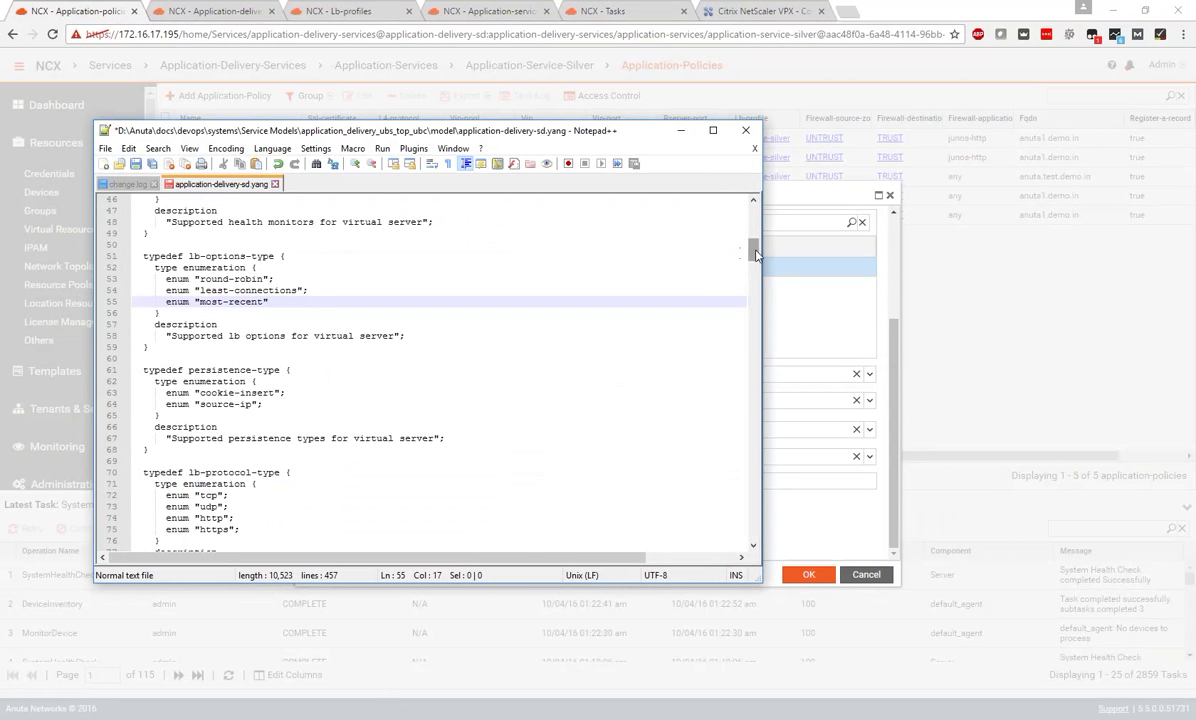
left_click_drag(755, 251, 400, 387)
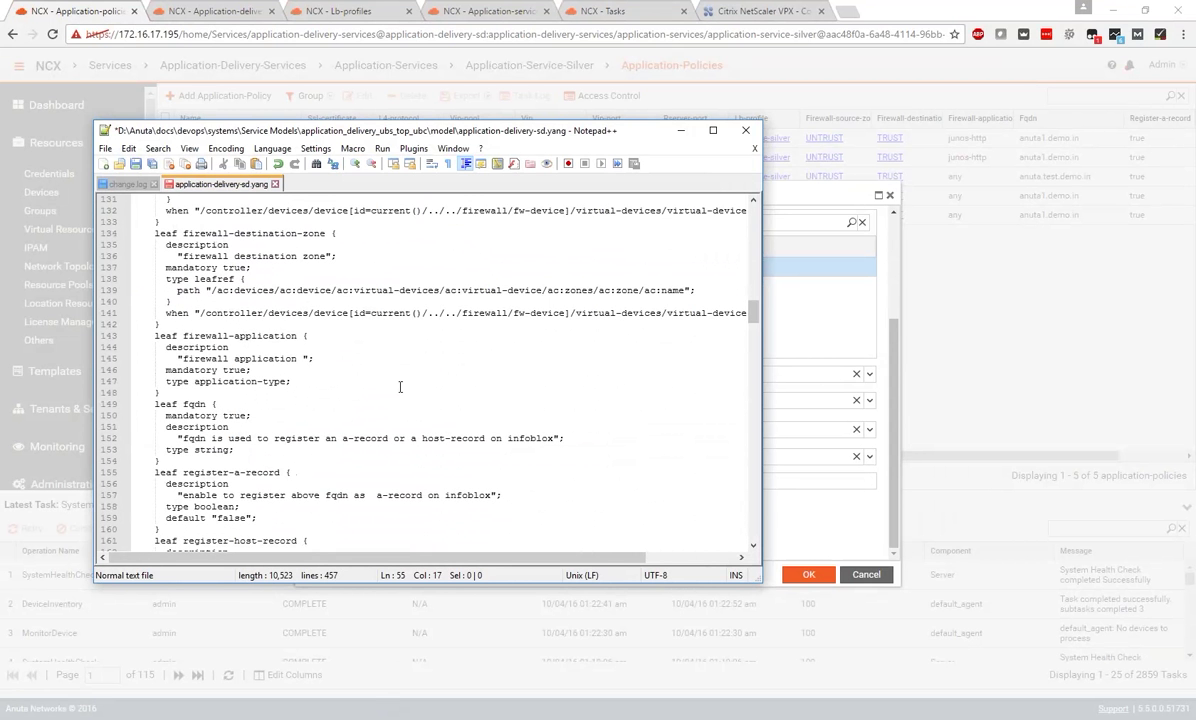
left_click_drag(162, 461, 275, 518)
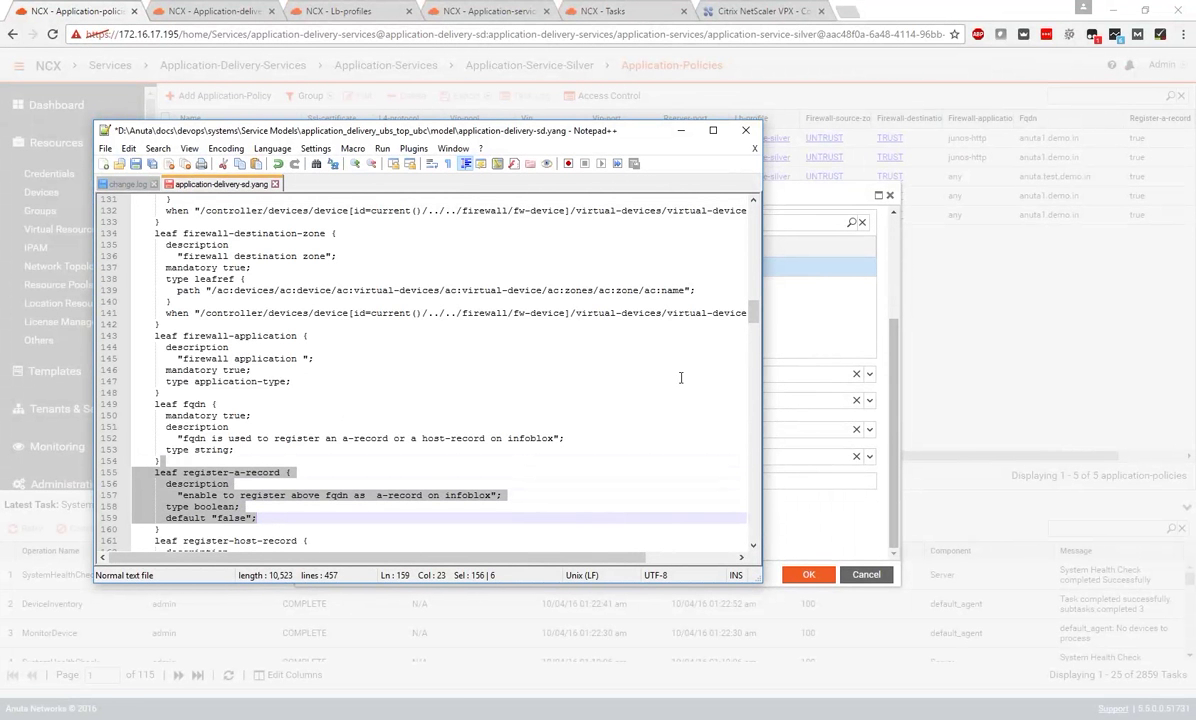
scroll(710, 310, "down", 3)
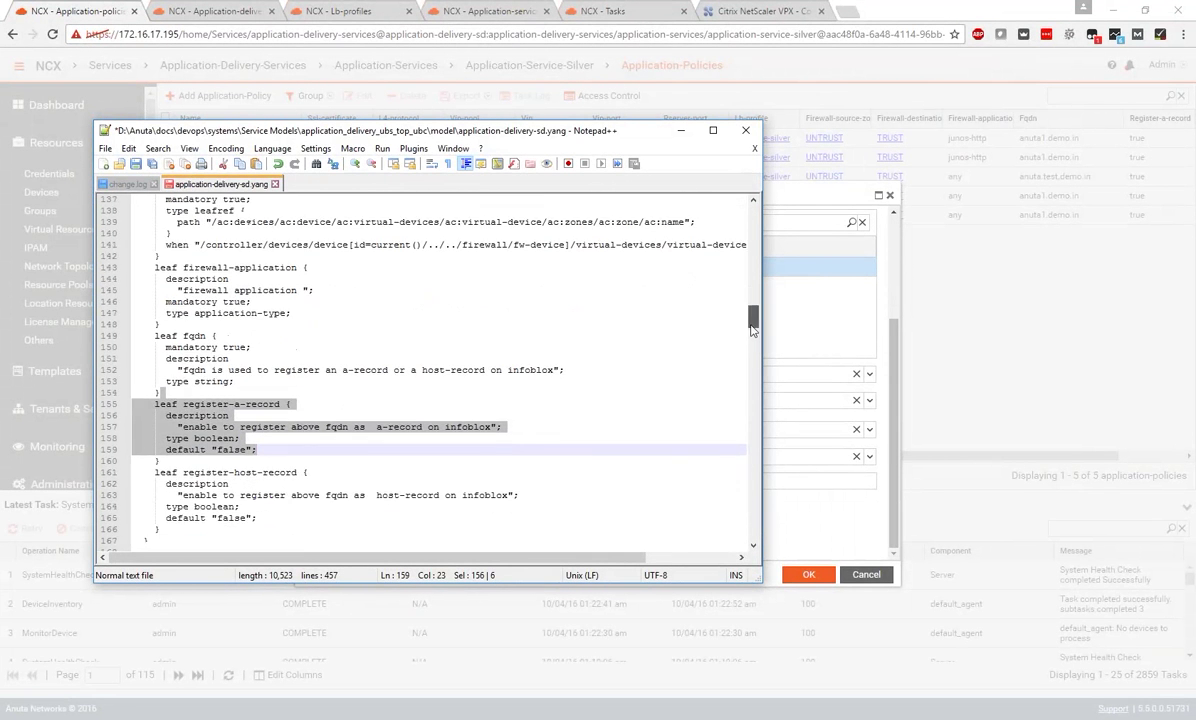
left_click(796, 194)
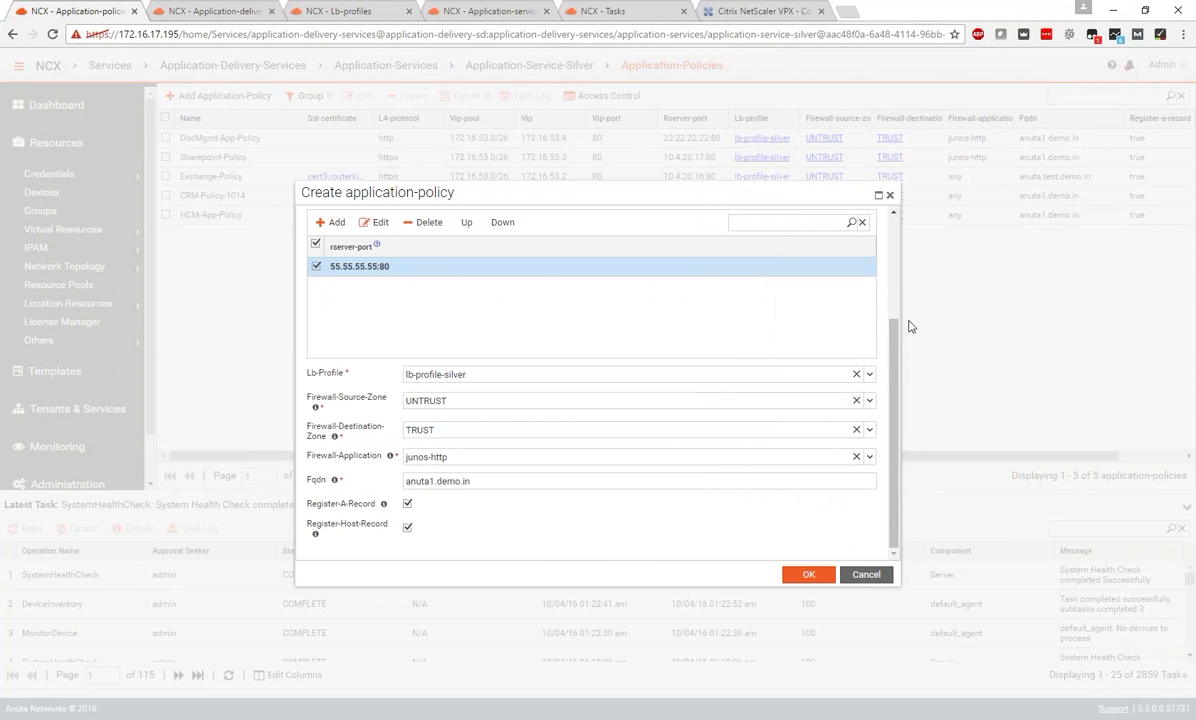
Review the completed application-policy form from Name to Register-Host-Record and submit it
scroll(897, 345, "up", 3)
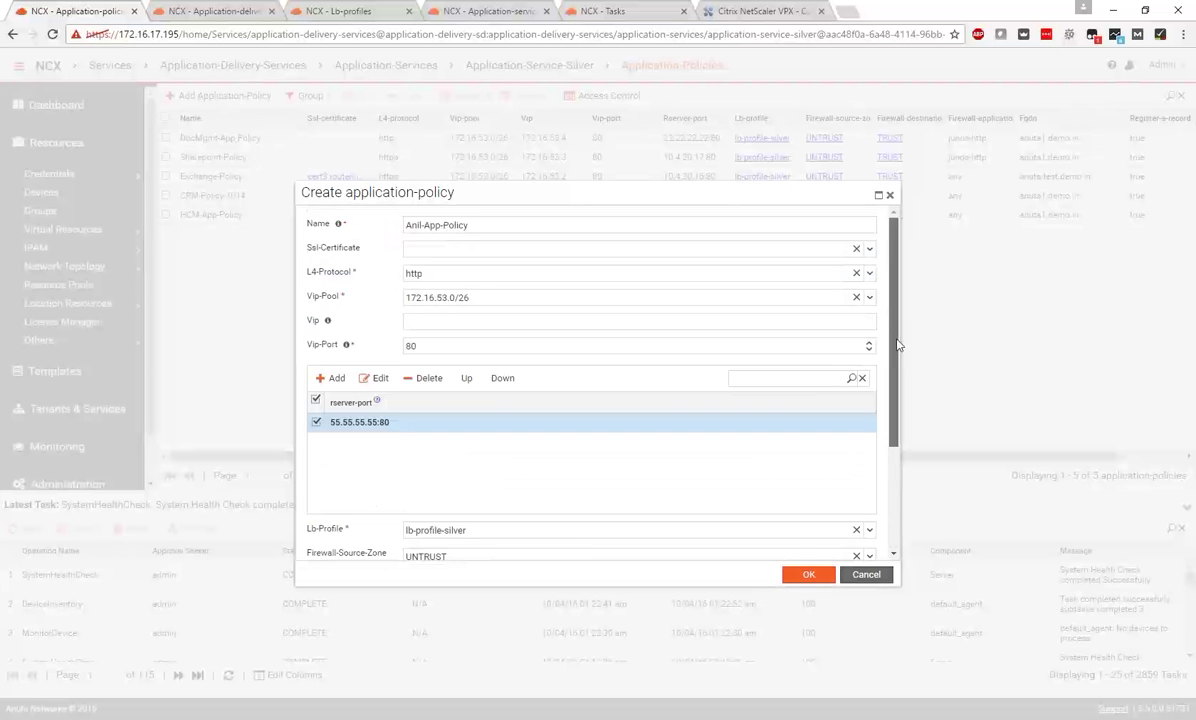
scroll(897, 345, "down", 3)
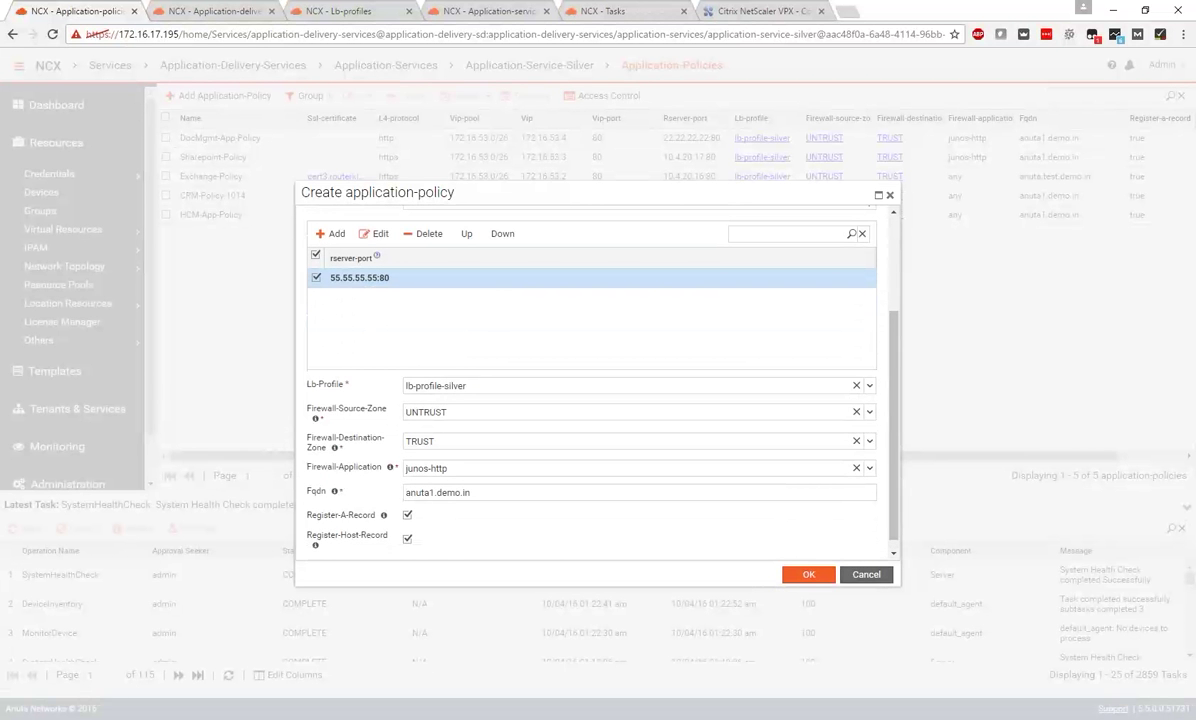
left_click(808, 576)
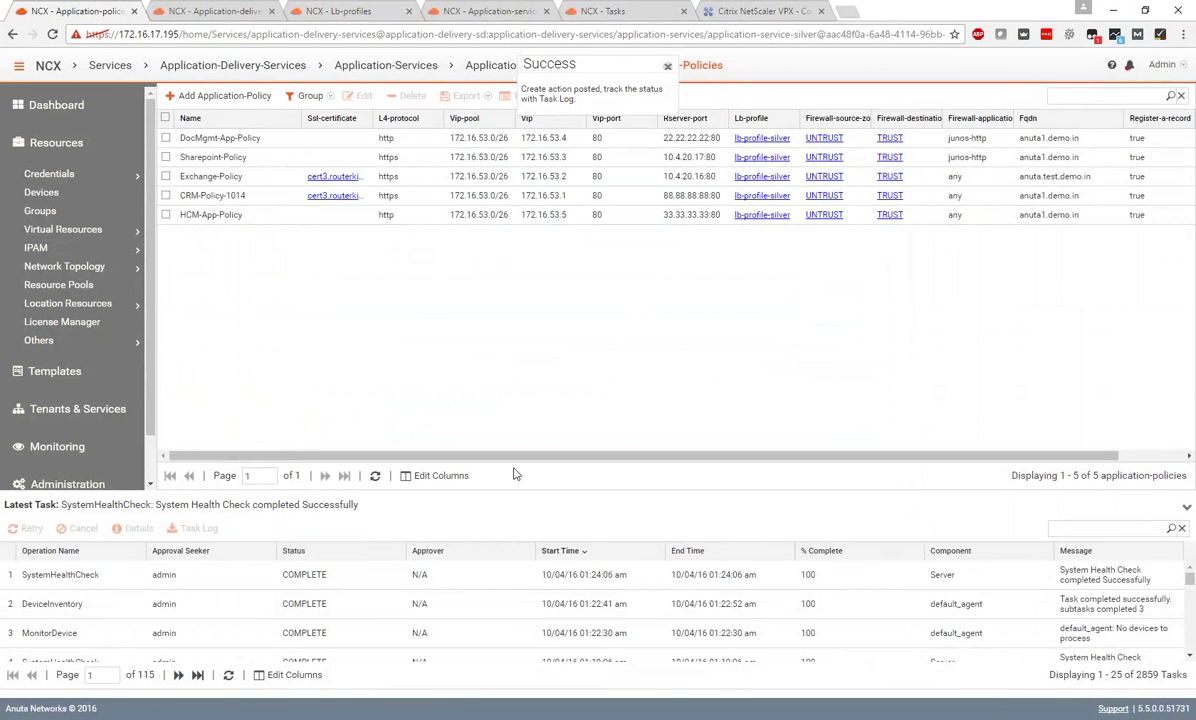
Refresh the task list to check the status of the DataModel Create: application-policy task, and select that task
left_click(229, 677)
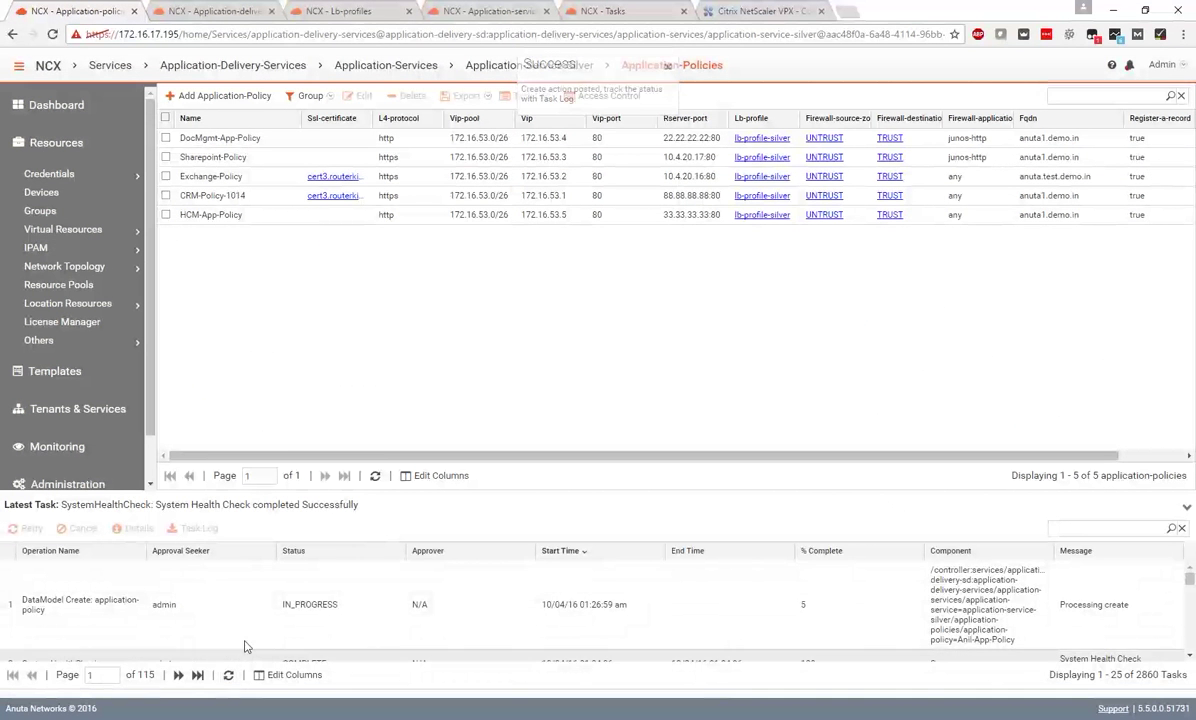
left_click(262, 610)
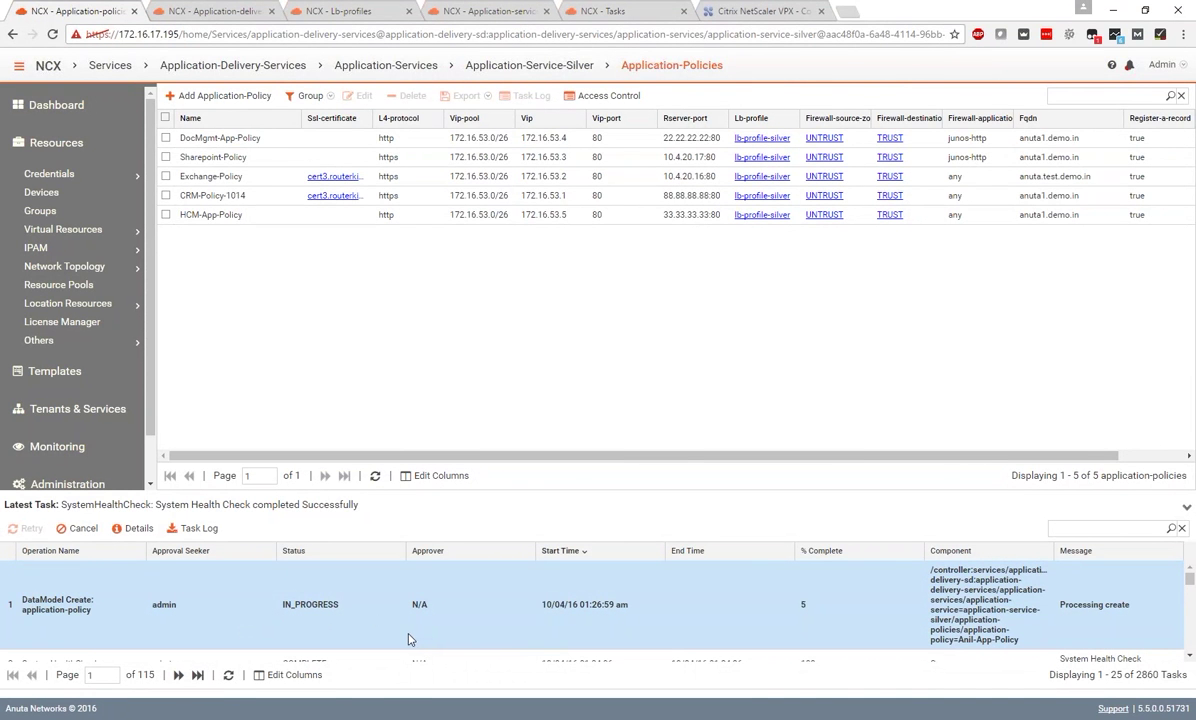
left_click(229, 677)
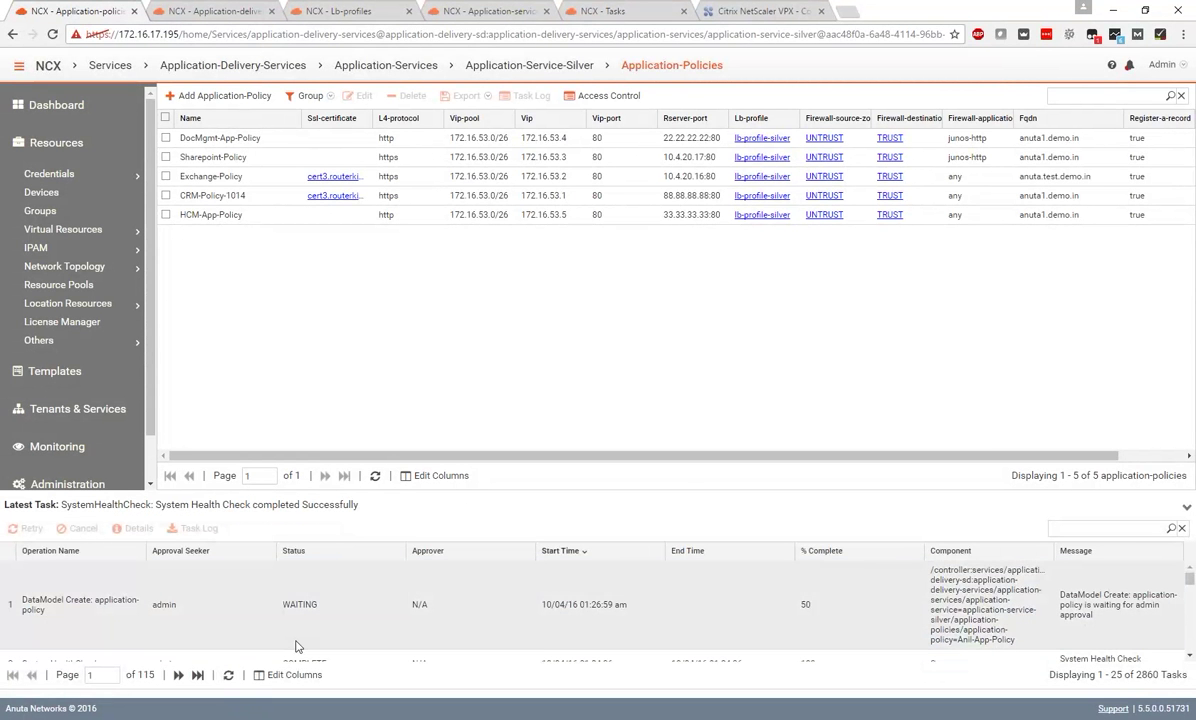
left_click(303, 642)
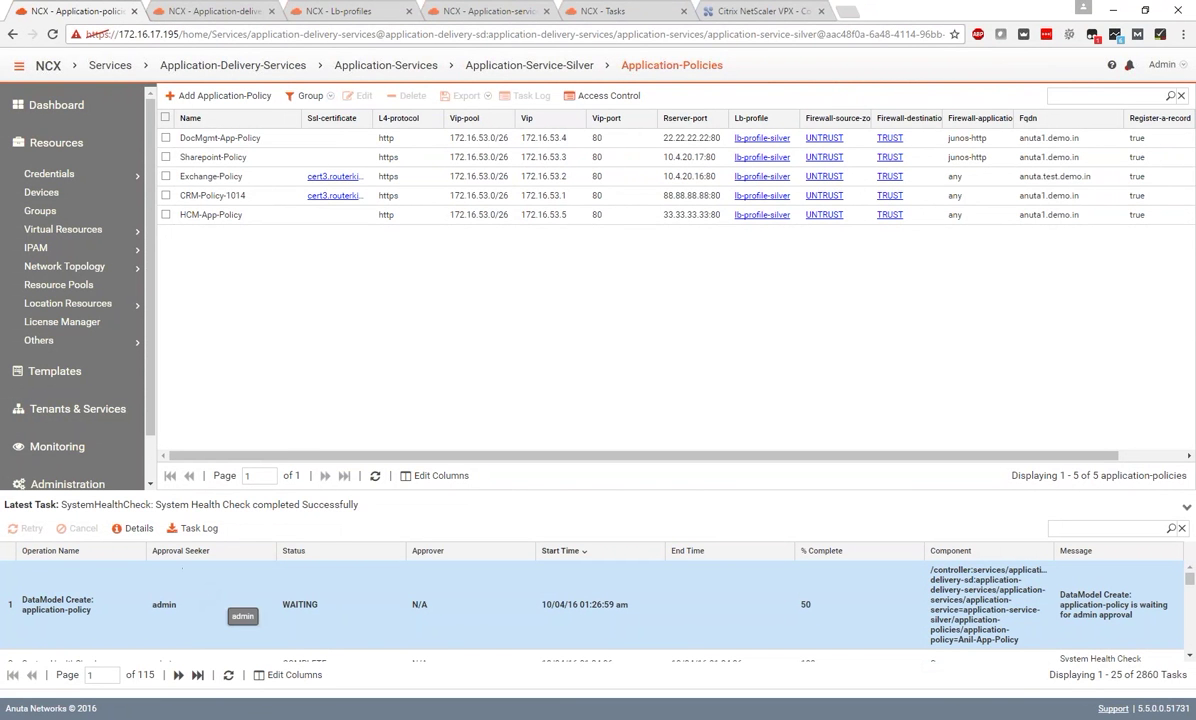
Open the application-policy create task's details and examine its data model changes and the commands generated for SRX-1-HA and VPX01
left_click(139, 528)
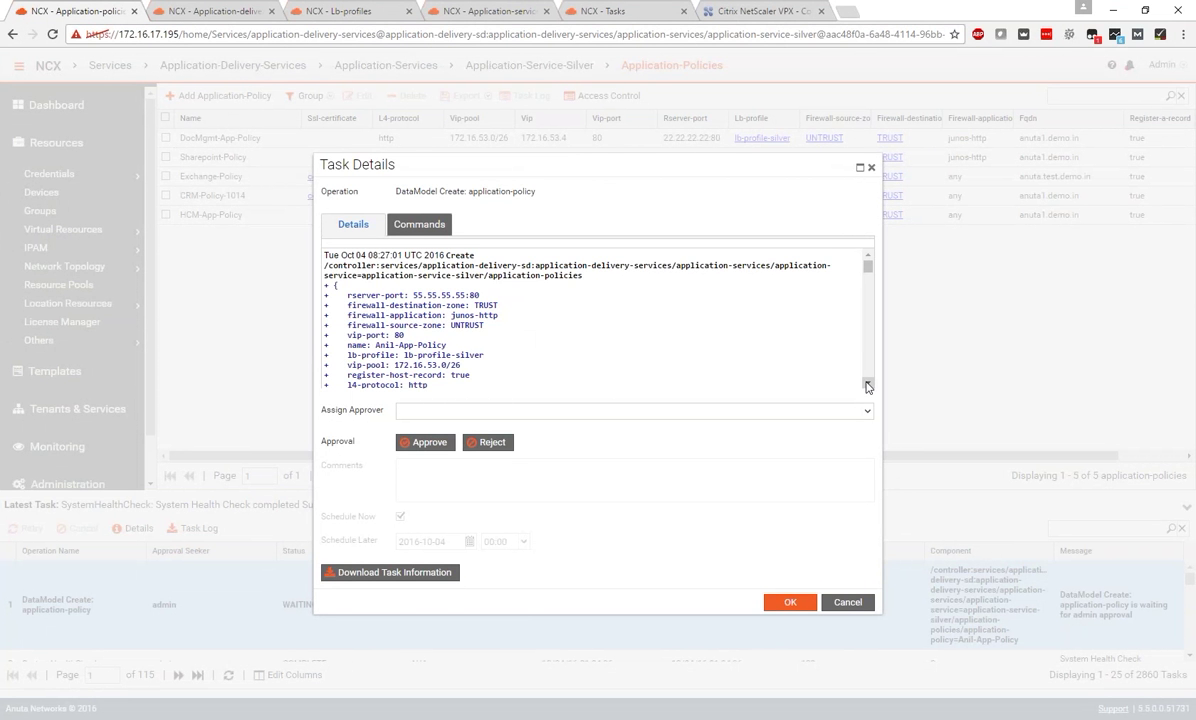
scroll(867, 387, "down", 2)
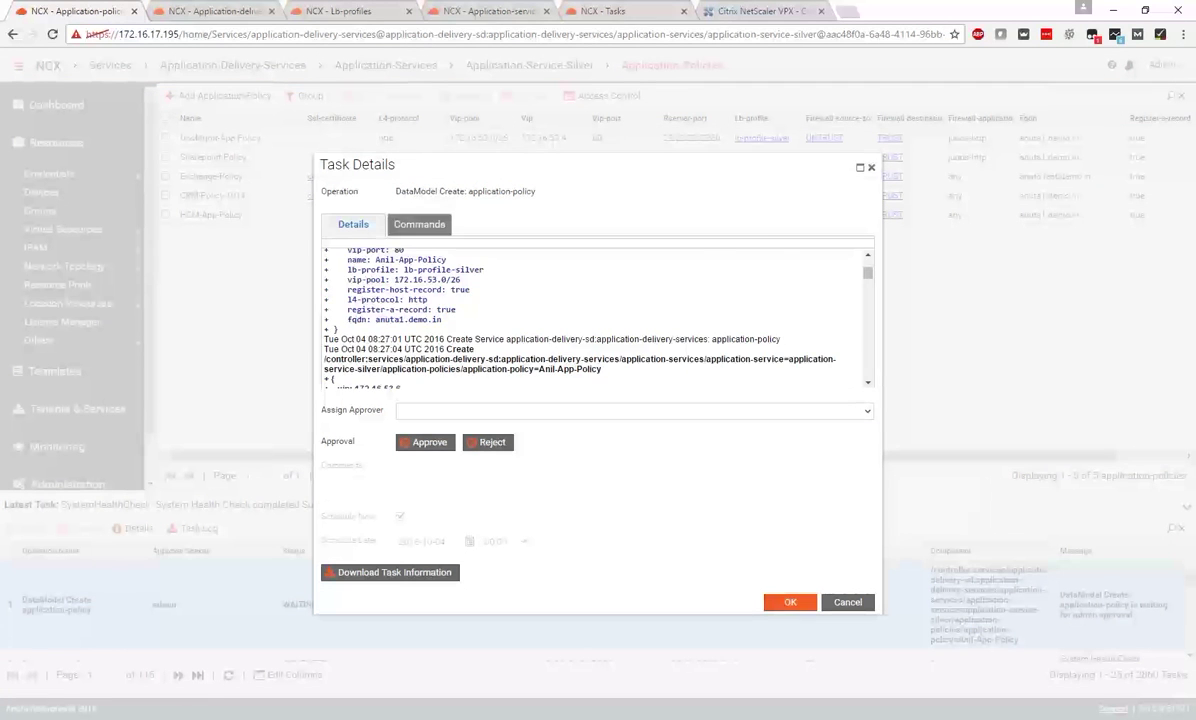
left_click(419, 225)
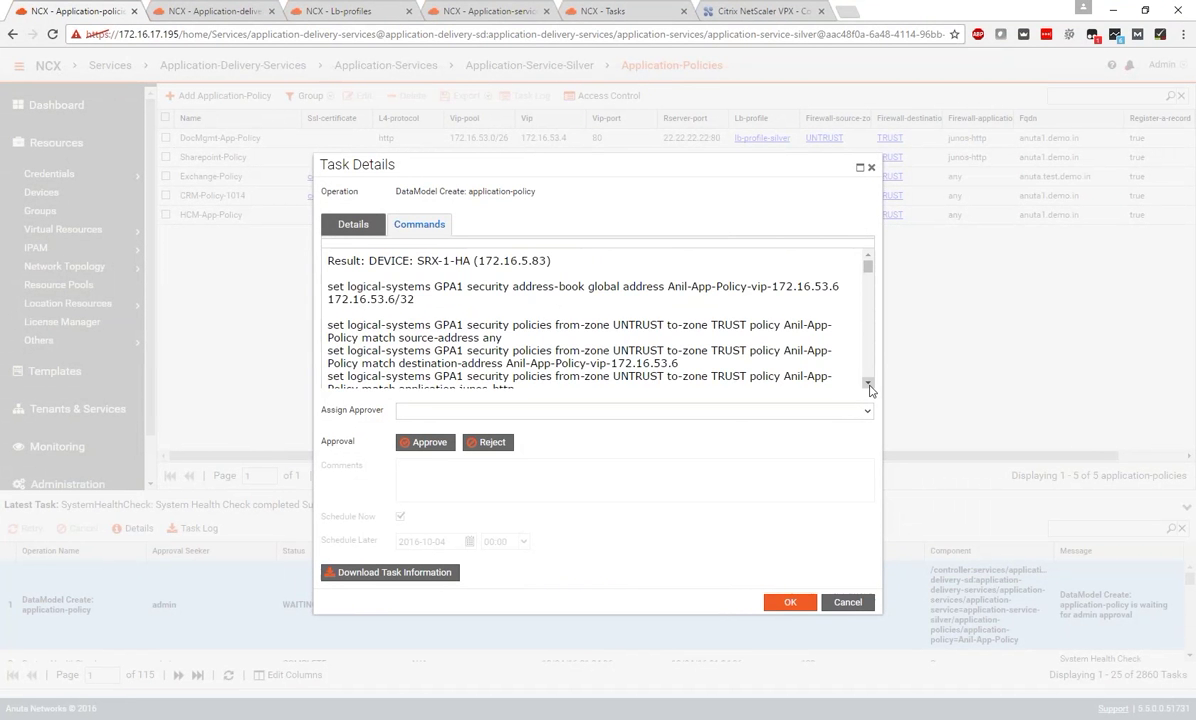
scroll(869, 387, "down", 3)
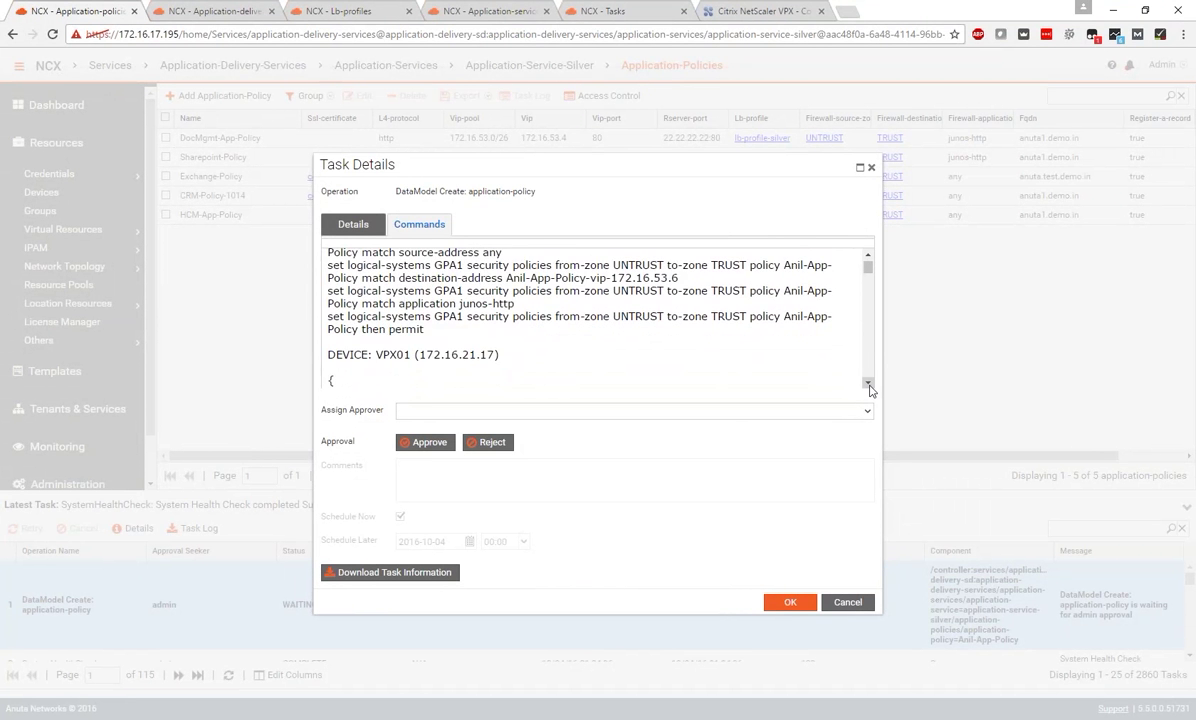
scroll(869, 387, "down", 5)
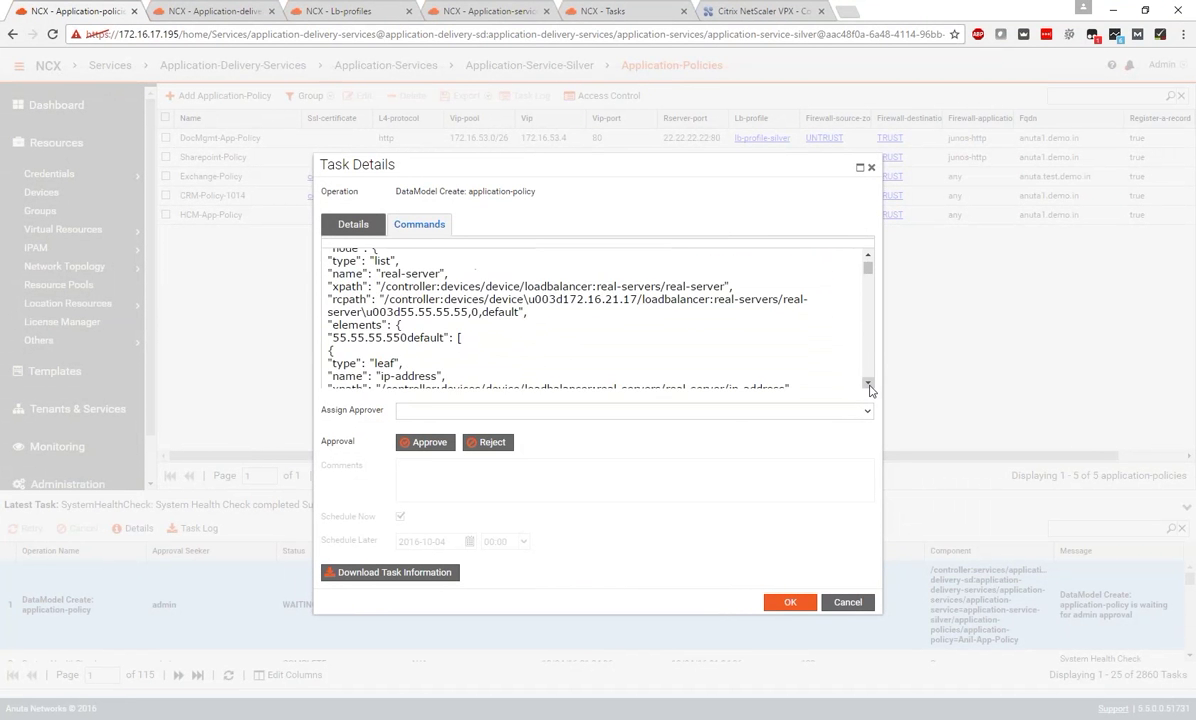
scroll(869, 387, "down", 5)
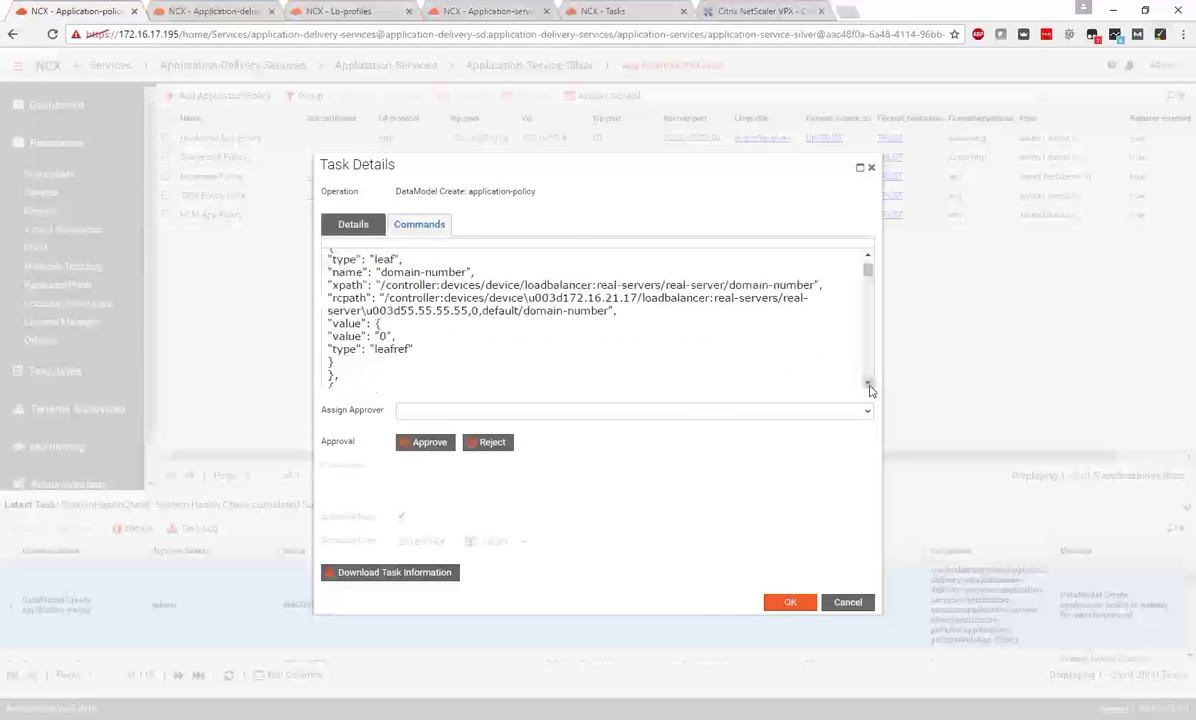
scroll(869, 387, "down", 5)
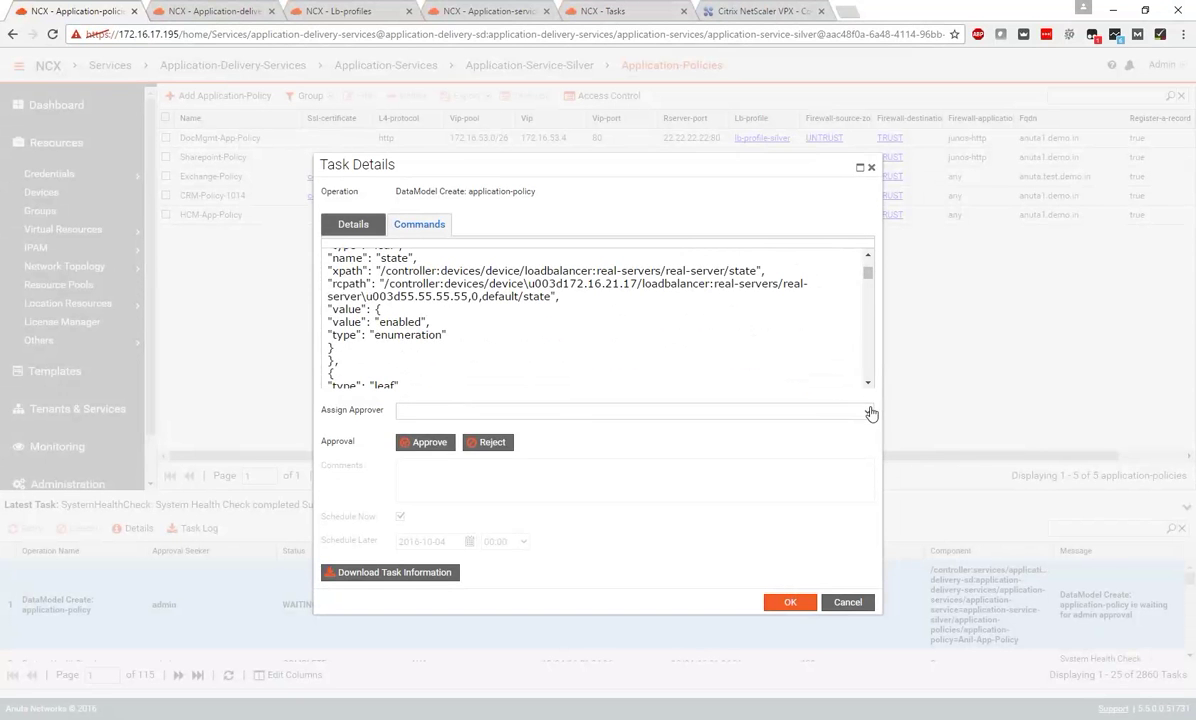
Assign admin as the task's approver, approve it with the comment "approved by admin", and submit the approval
left_click(869, 412)
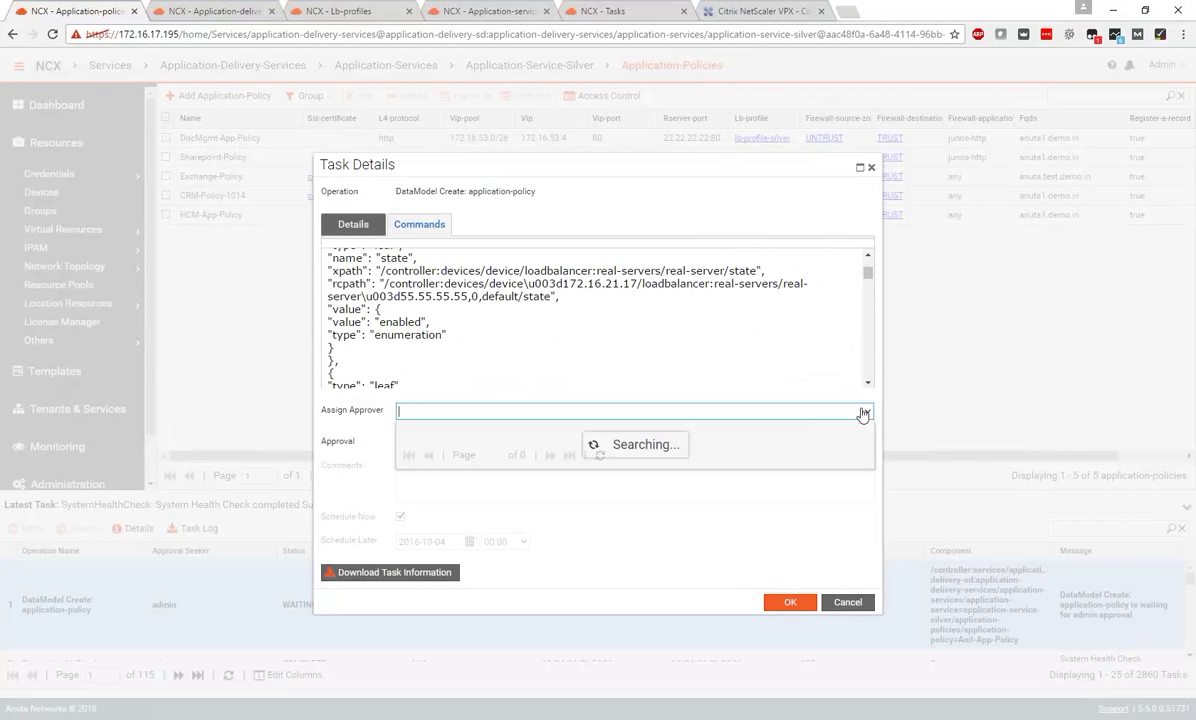
left_click(684, 429)
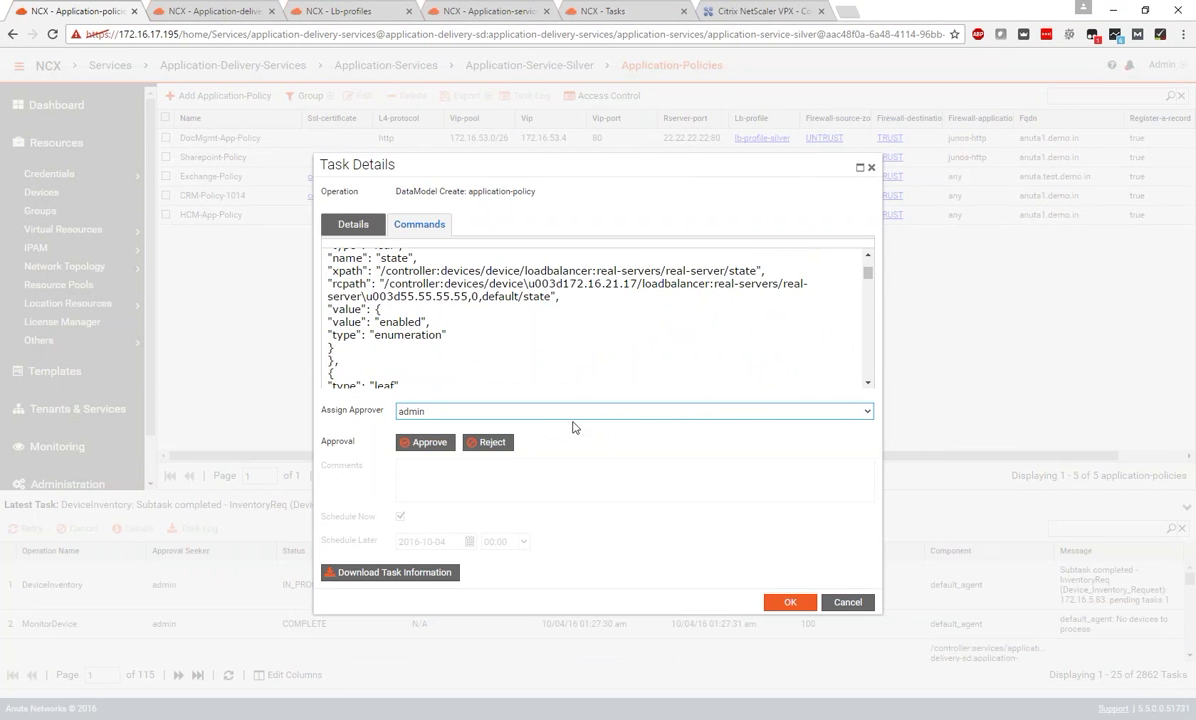
left_click(430, 443)
left_click(423, 484)
type("appr")
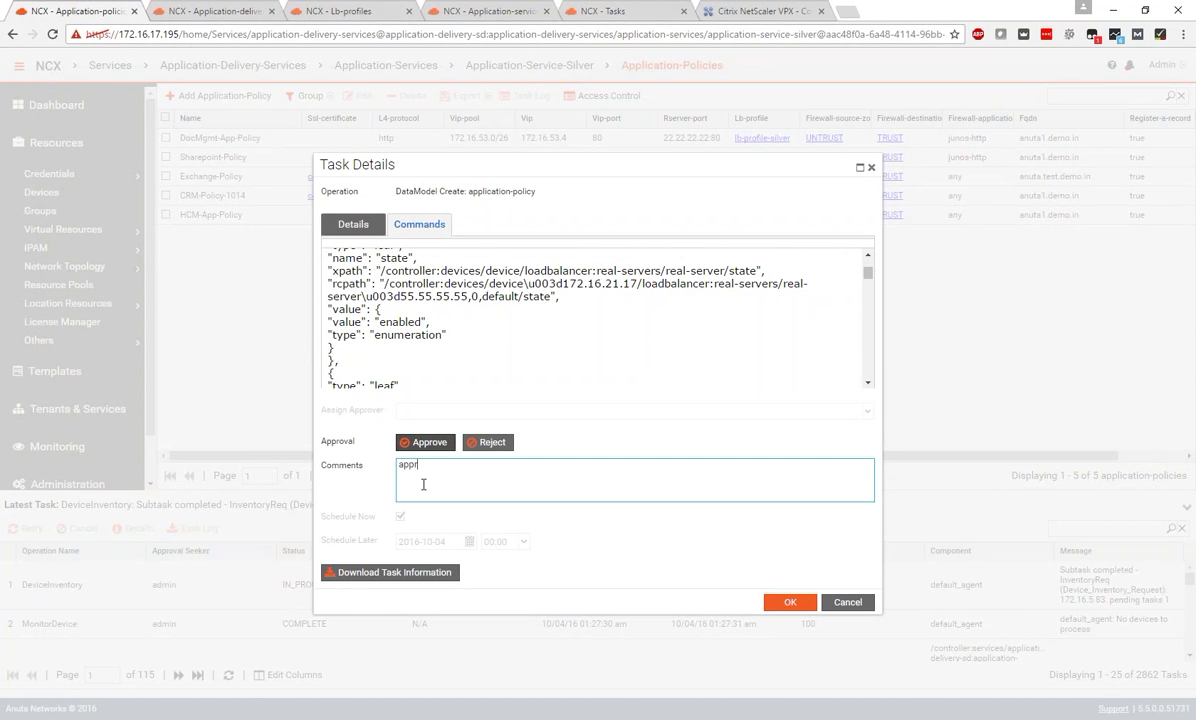
type("oved by admin")
left_click(460, 506)
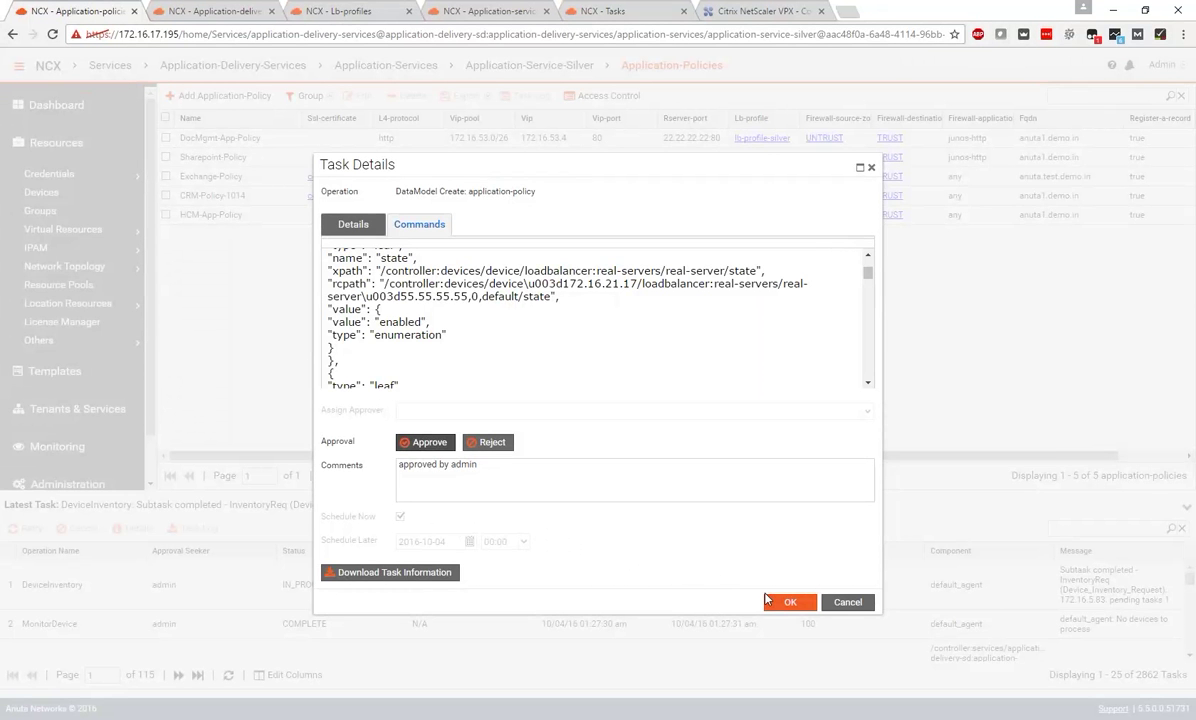
left_click(789, 602)
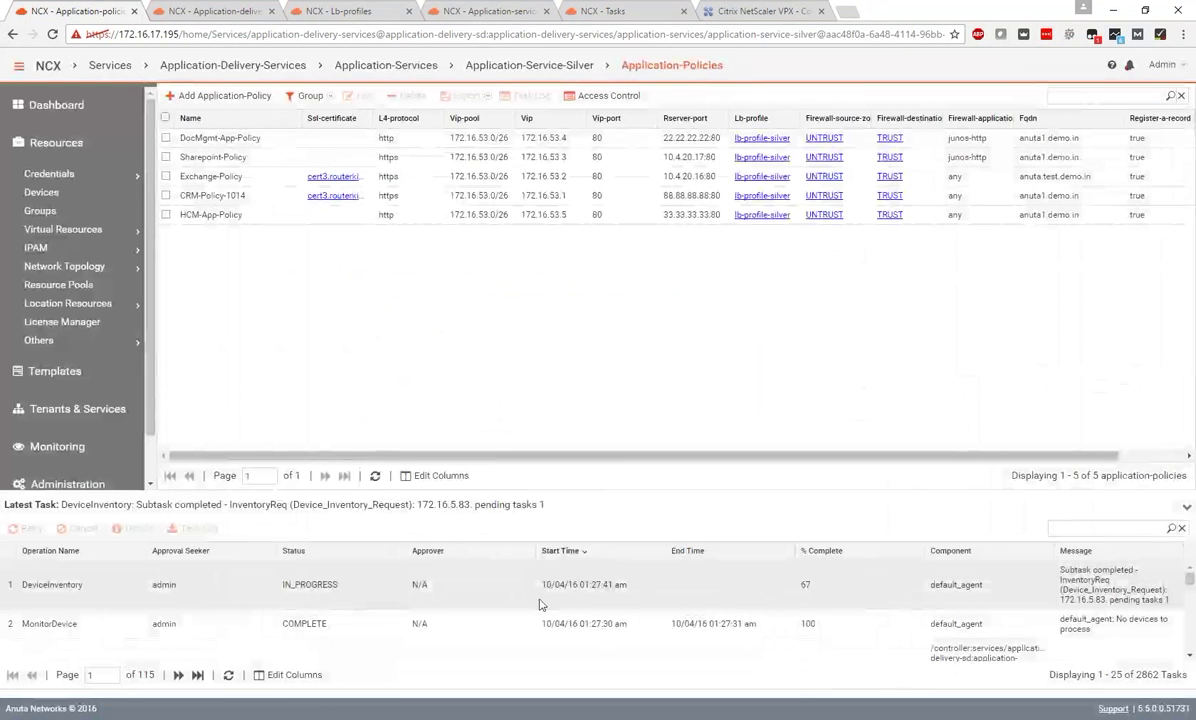
Refresh the task list to check the progress of the approved application-policy create task
left_click(322, 589)
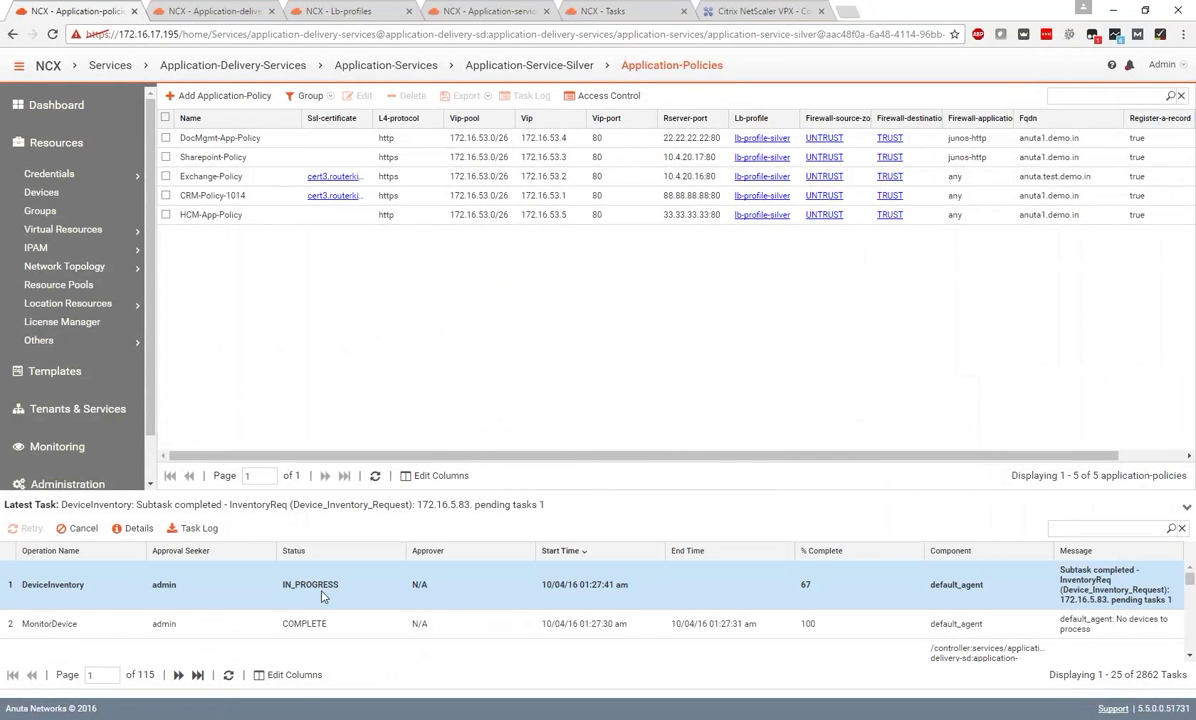
left_click(228, 677)
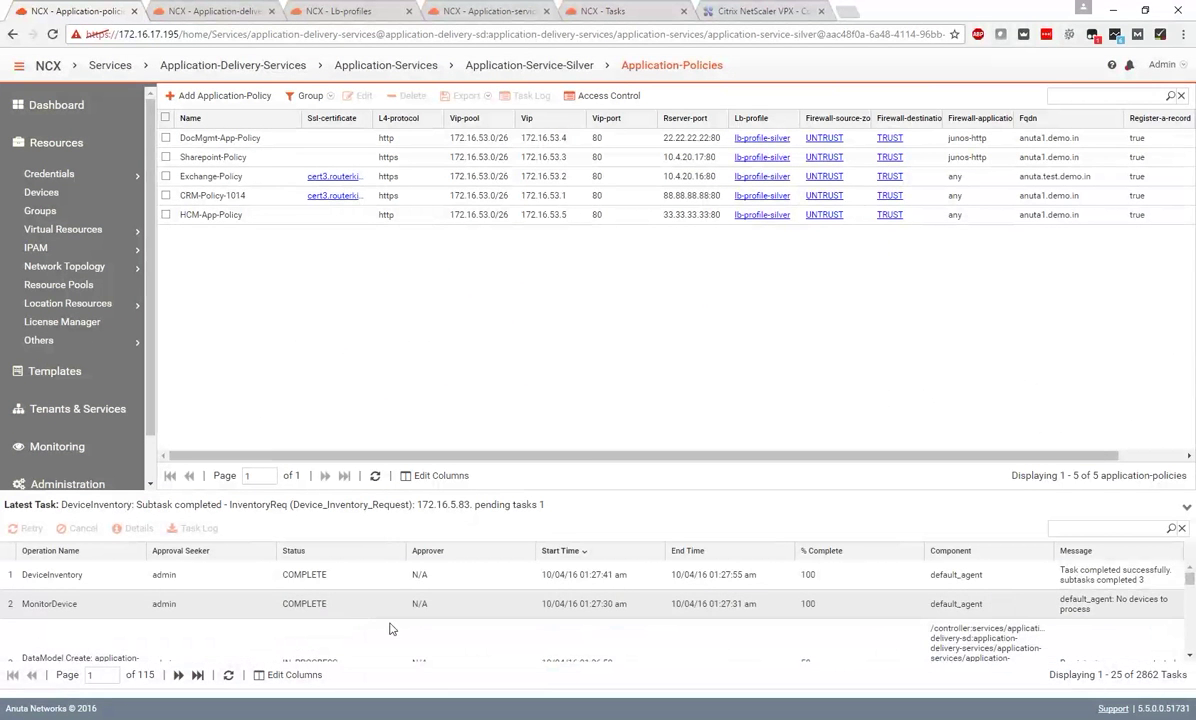
Follow the application-policy create task's deployment by repeatedly refreshing the task list and selecting the task to read its status
left_click(363, 647)
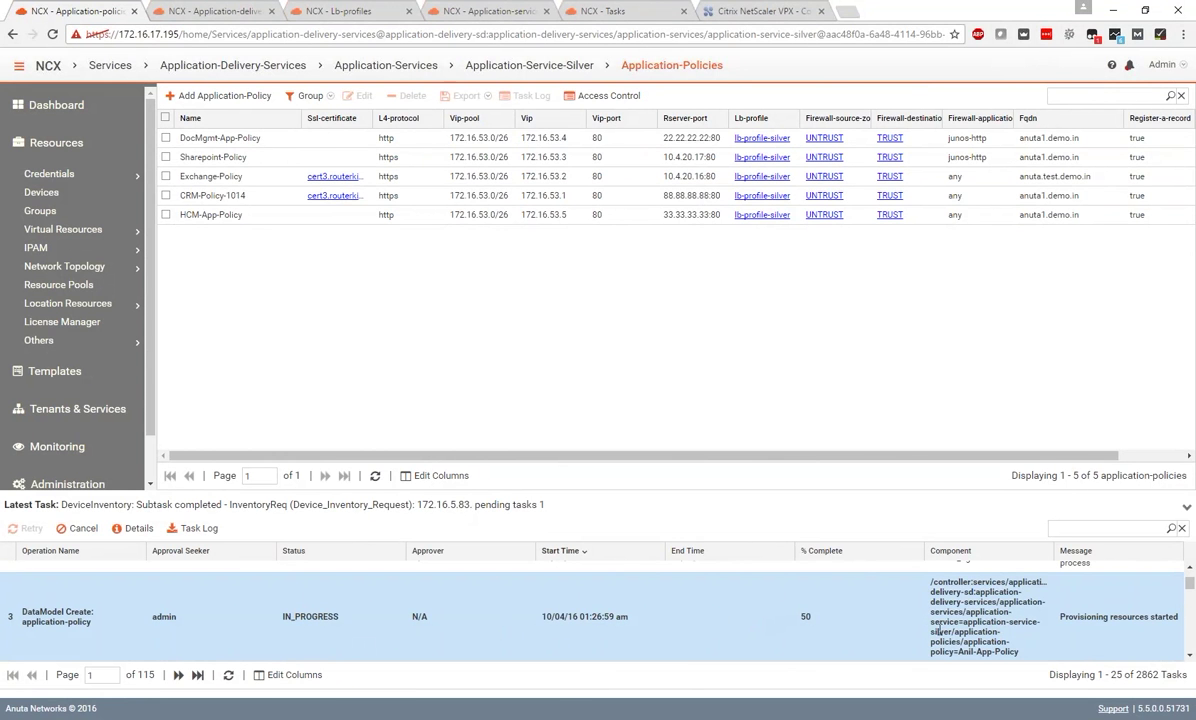
left_click(229, 676)
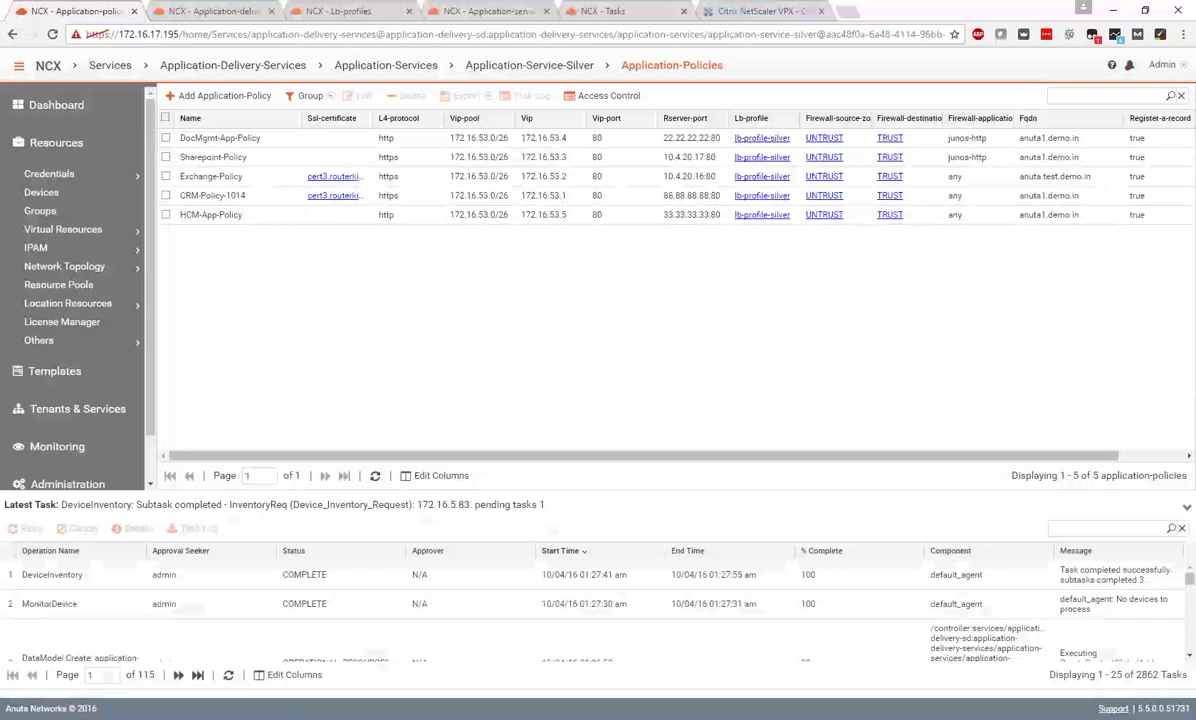
left_click(302, 651)
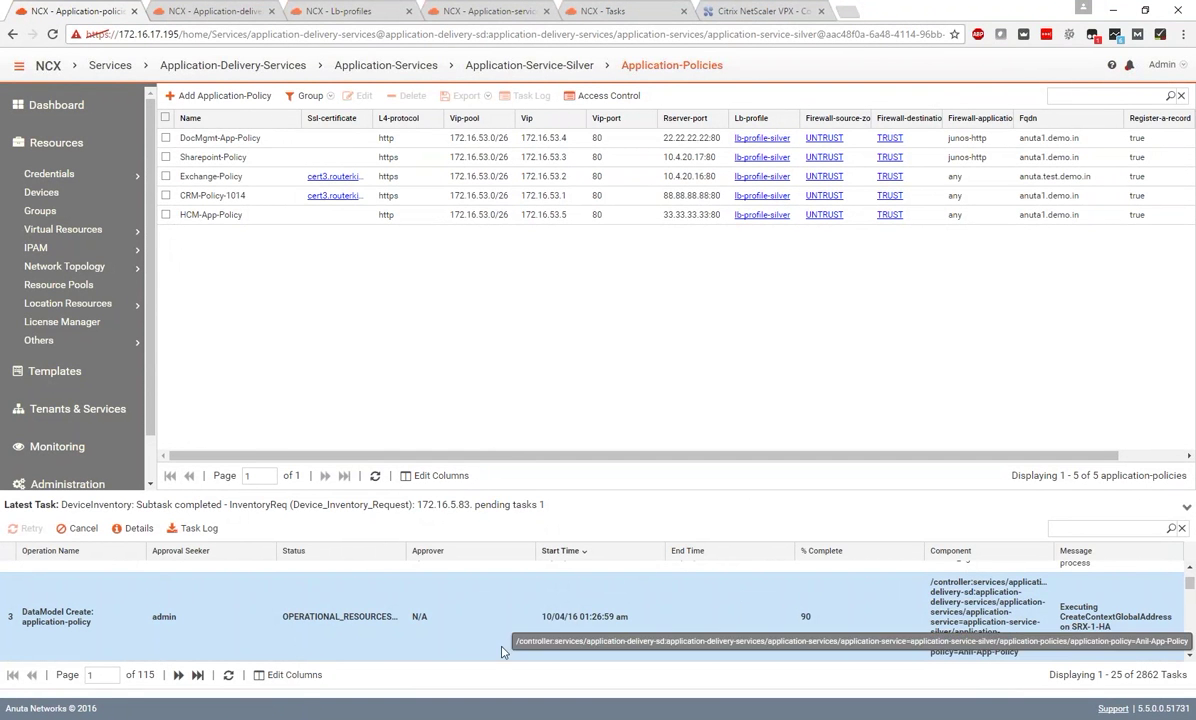
left_click(228, 675)
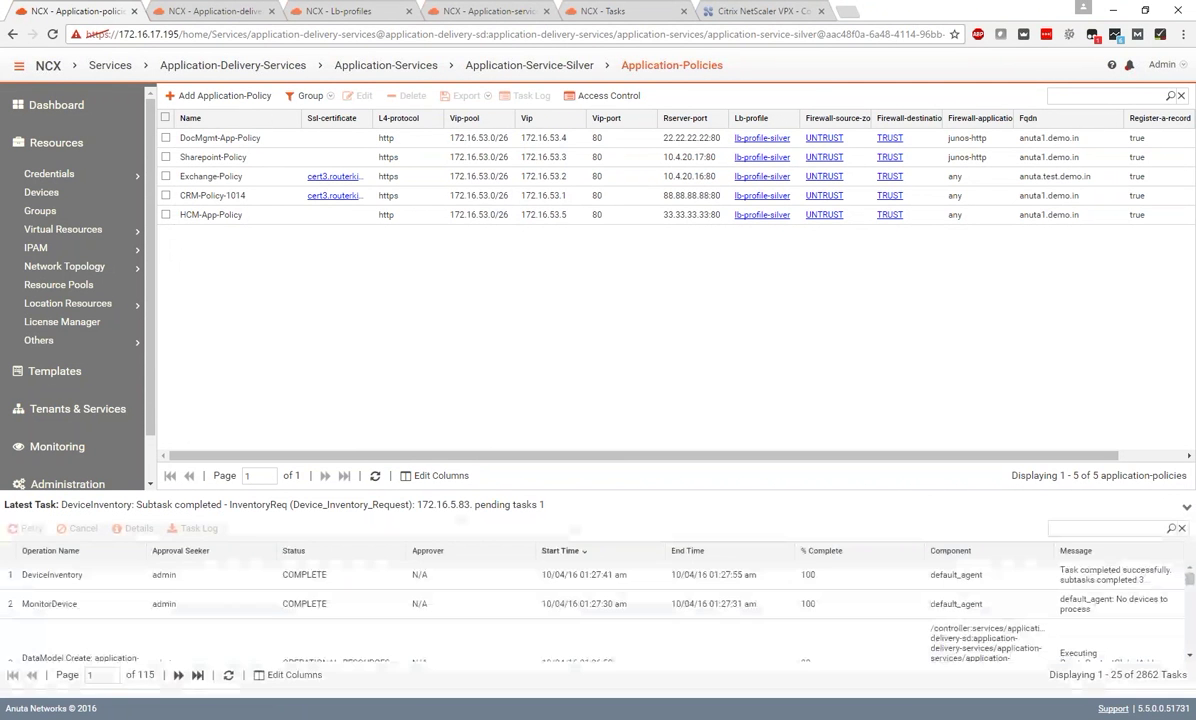
left_click(293, 655)
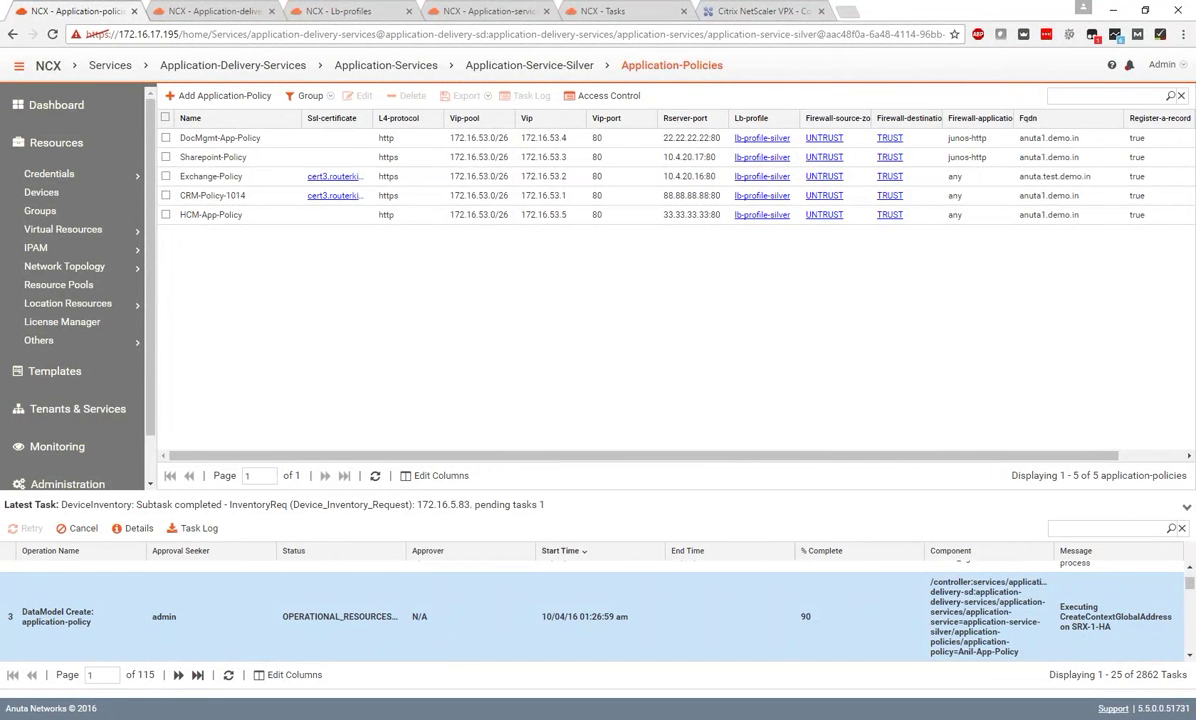
Switch to Citrix NetScaler, refresh the virtual servers, and inspect the new policy's virtual server details and its entry among the servers
left_click(740, 12)
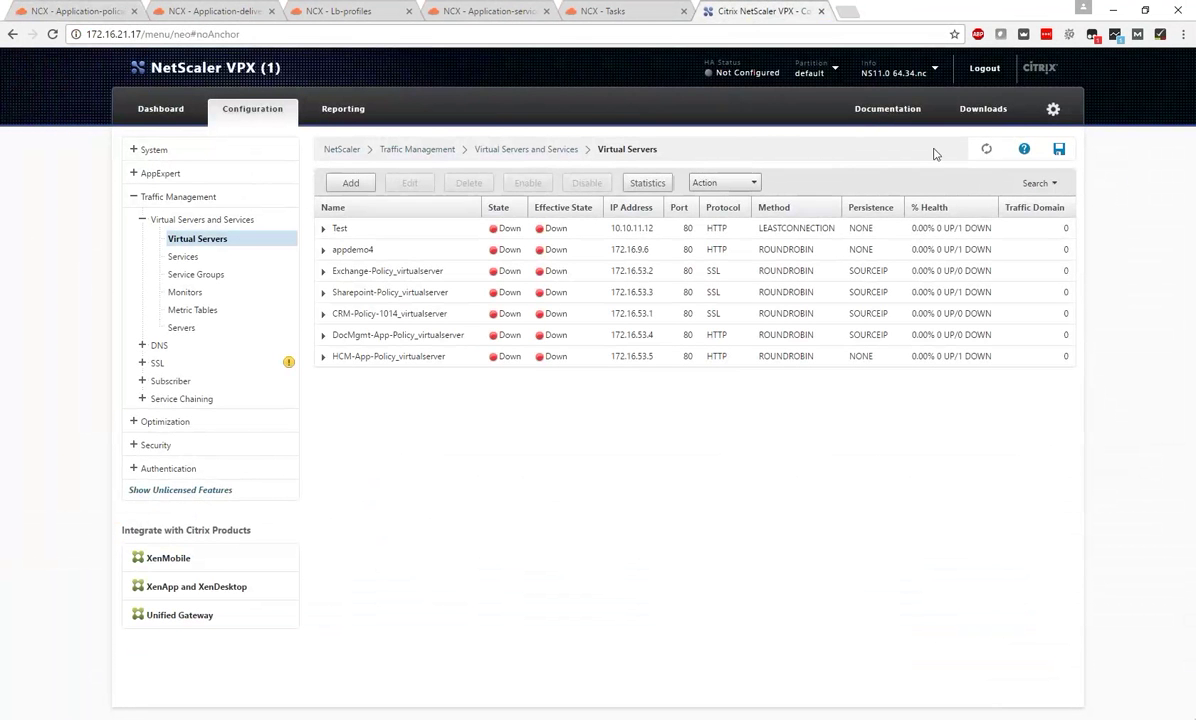
left_click(987, 149)
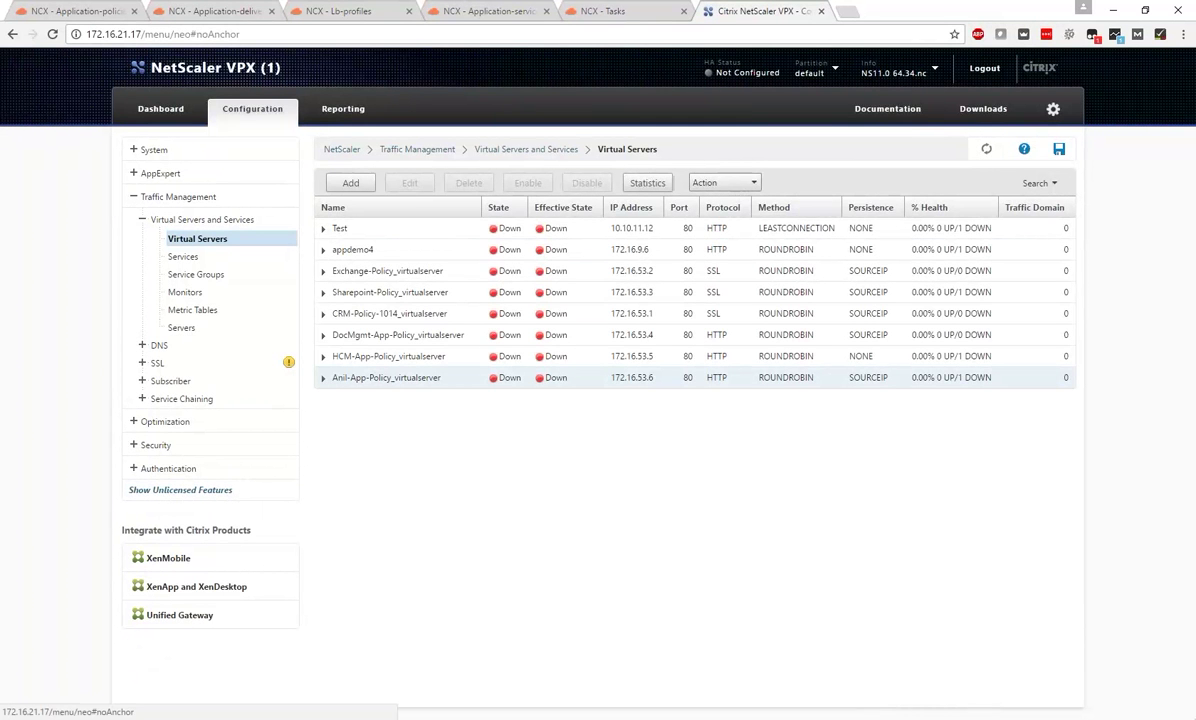
left_click(323, 377)
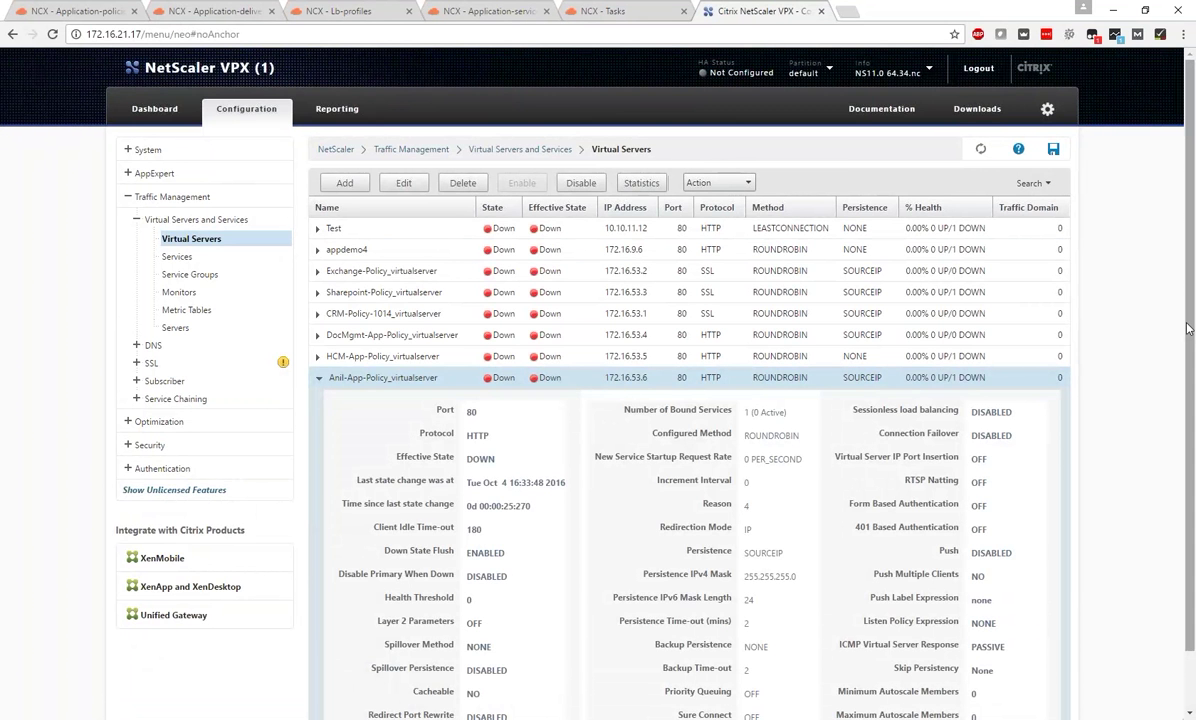
scroll(900, 470, "down", 1)
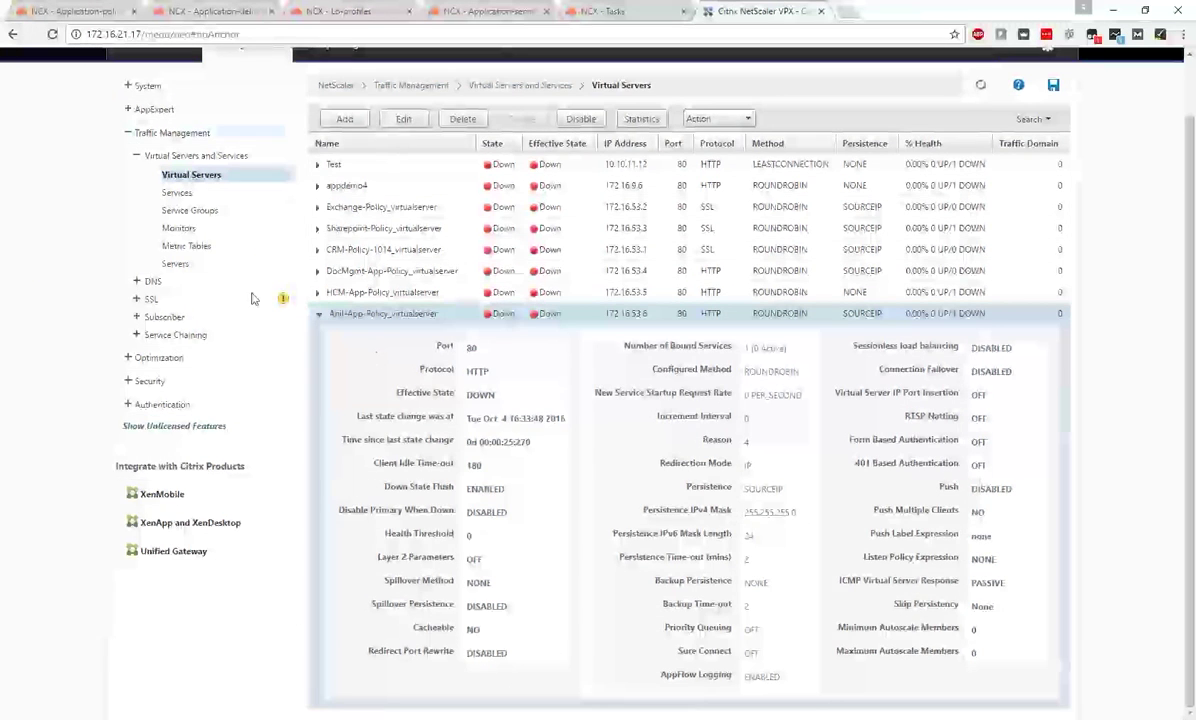
left_click(192, 268)
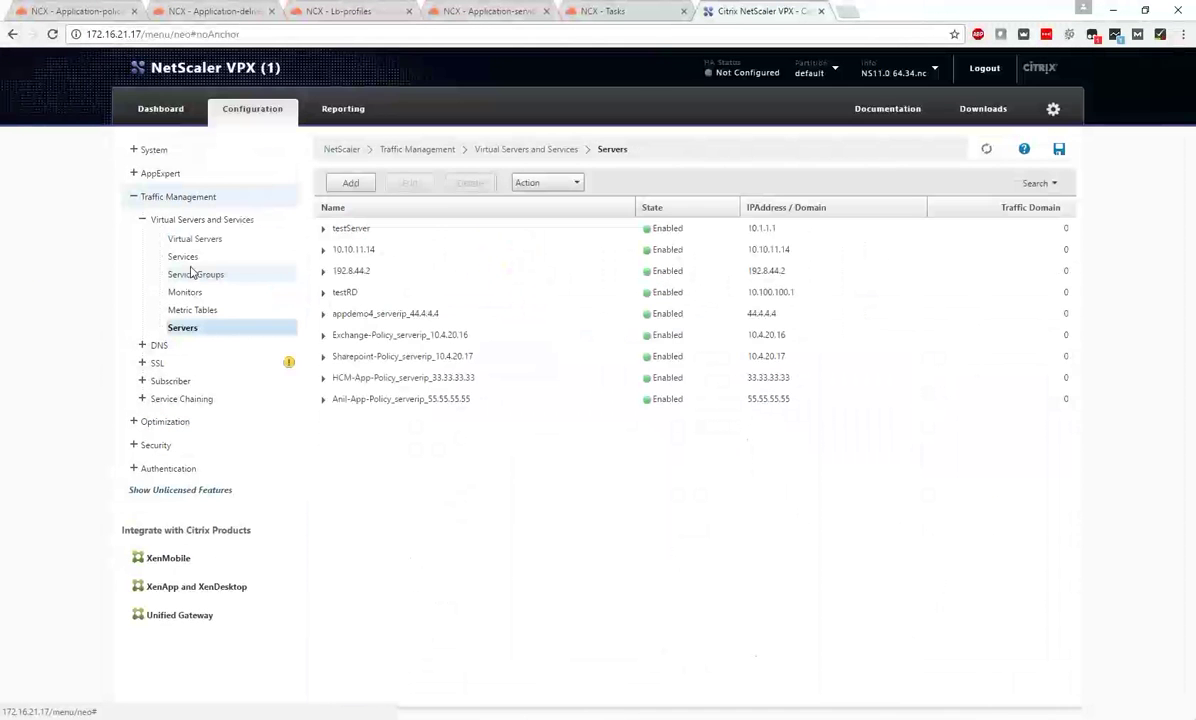
left_click(330, 399)
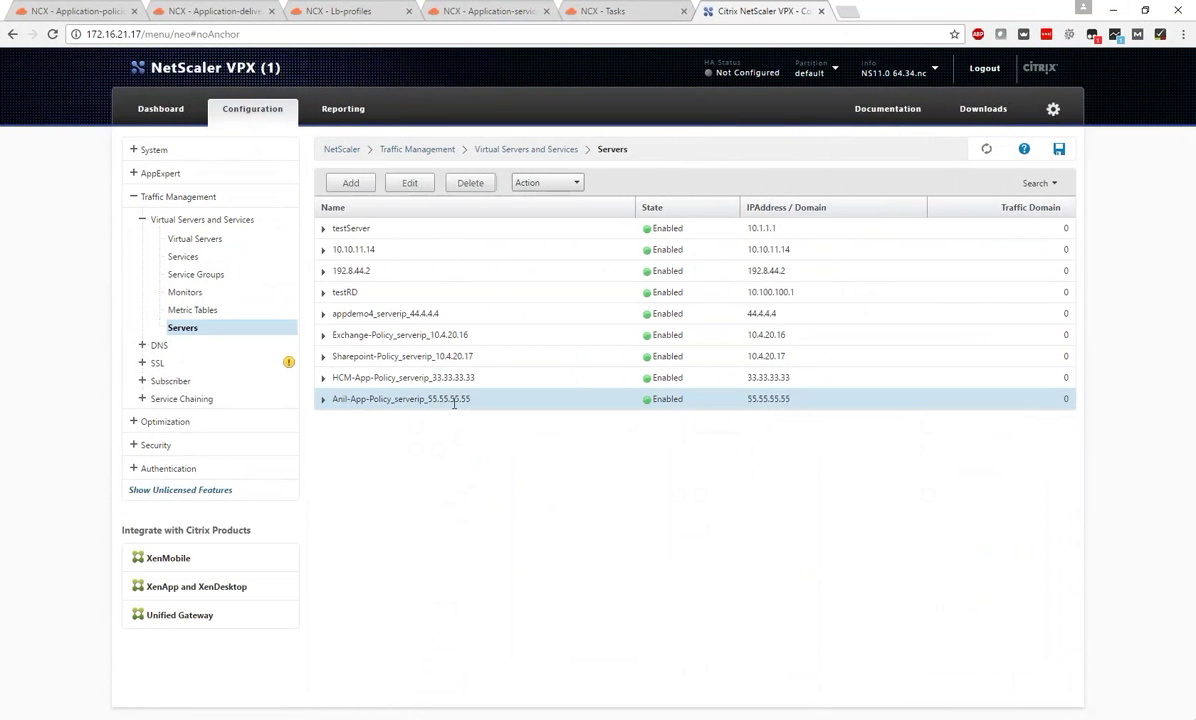
Delete the new application policy's virtual server at 172.16.53.6 directly from the NetScaler's virtual servers
left_click(197, 240)
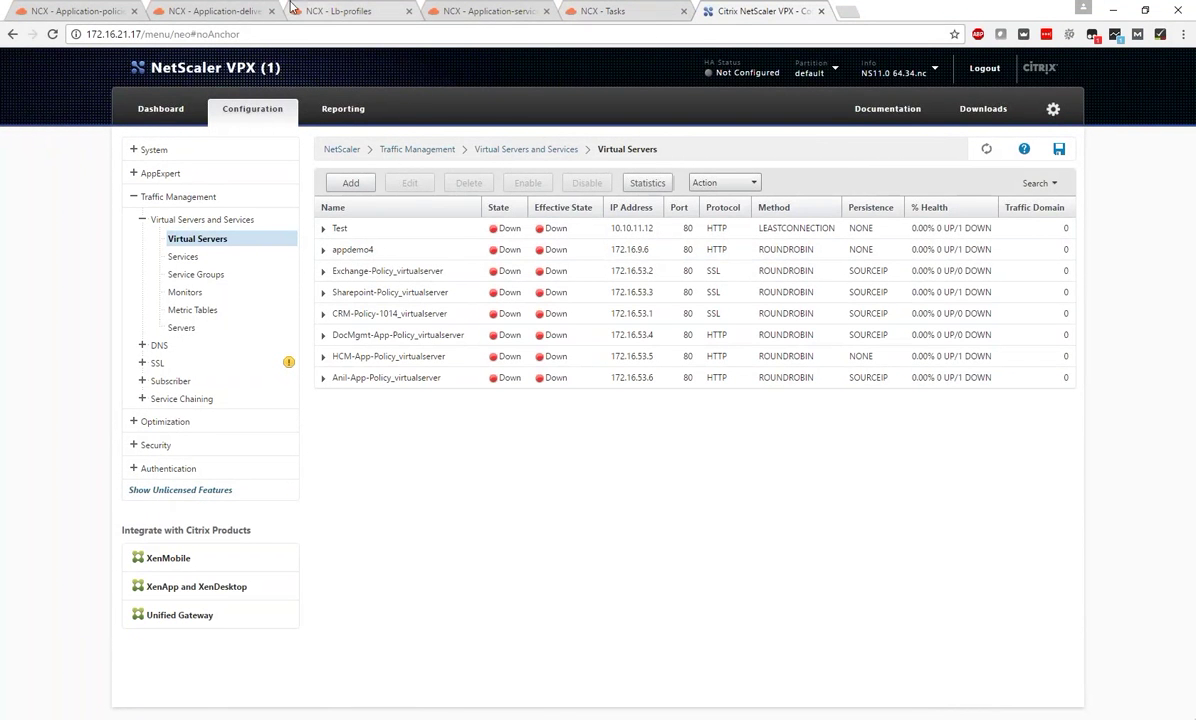
left_click(250, 10)
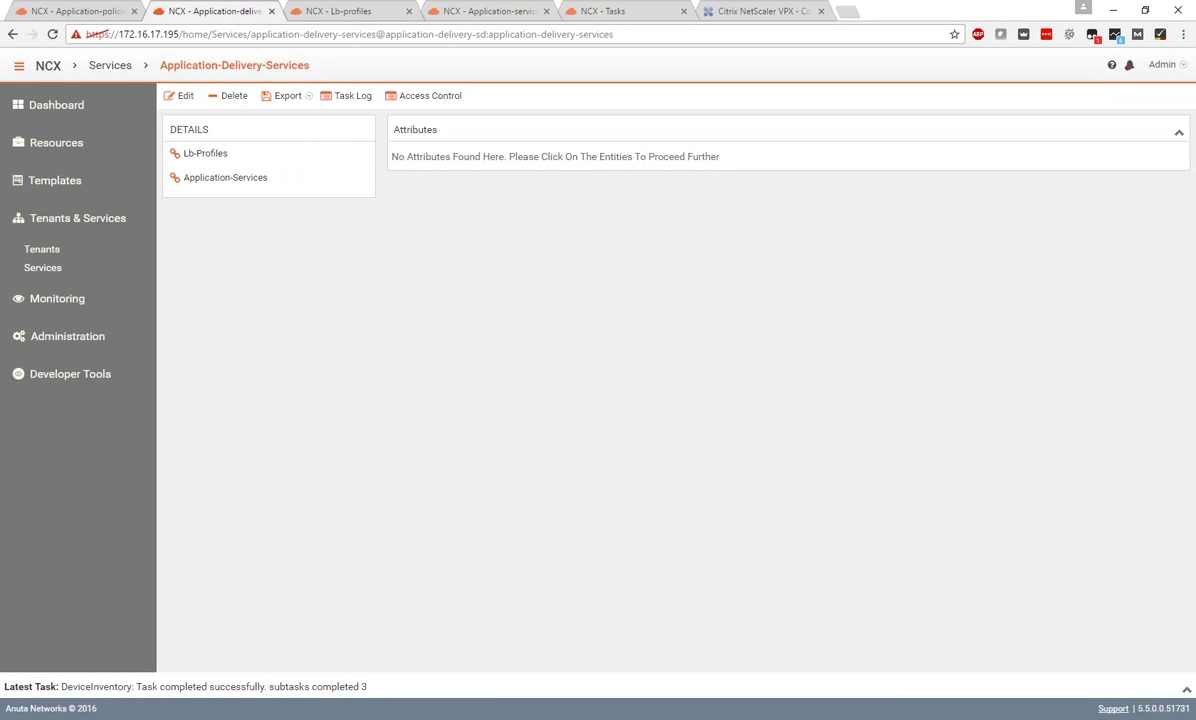
left_click(762, 9)
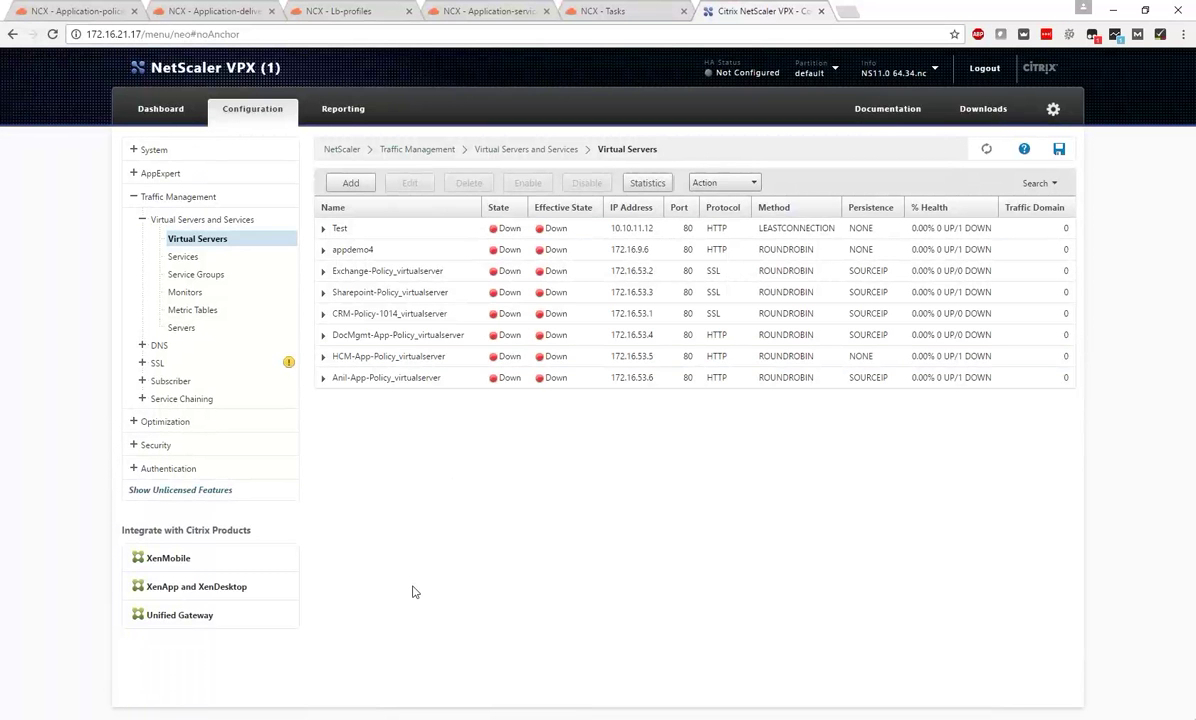
left_click(414, 378)
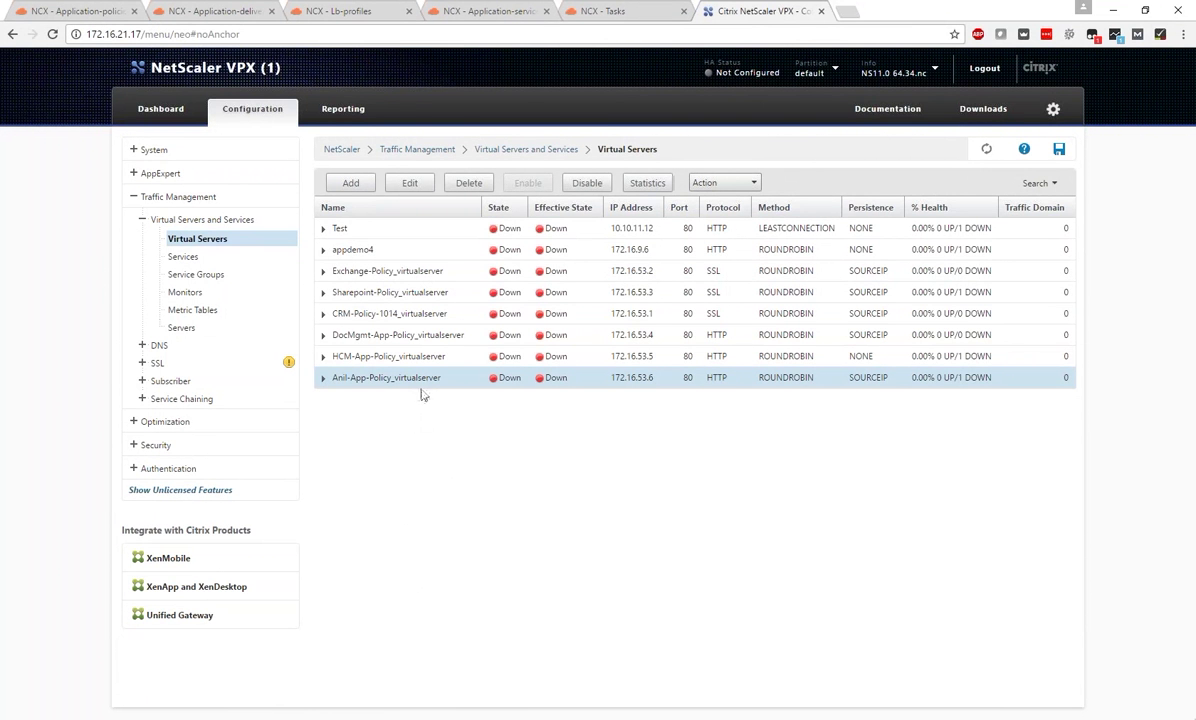
left_click(464, 186)
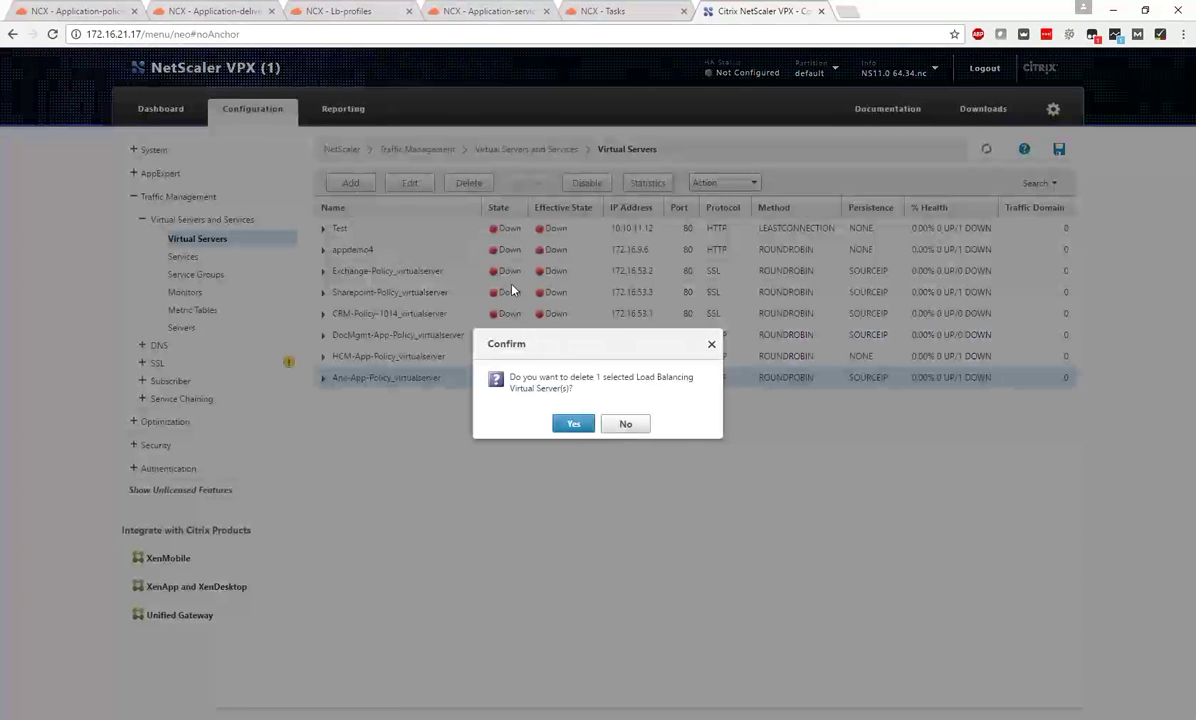
left_click(574, 425)
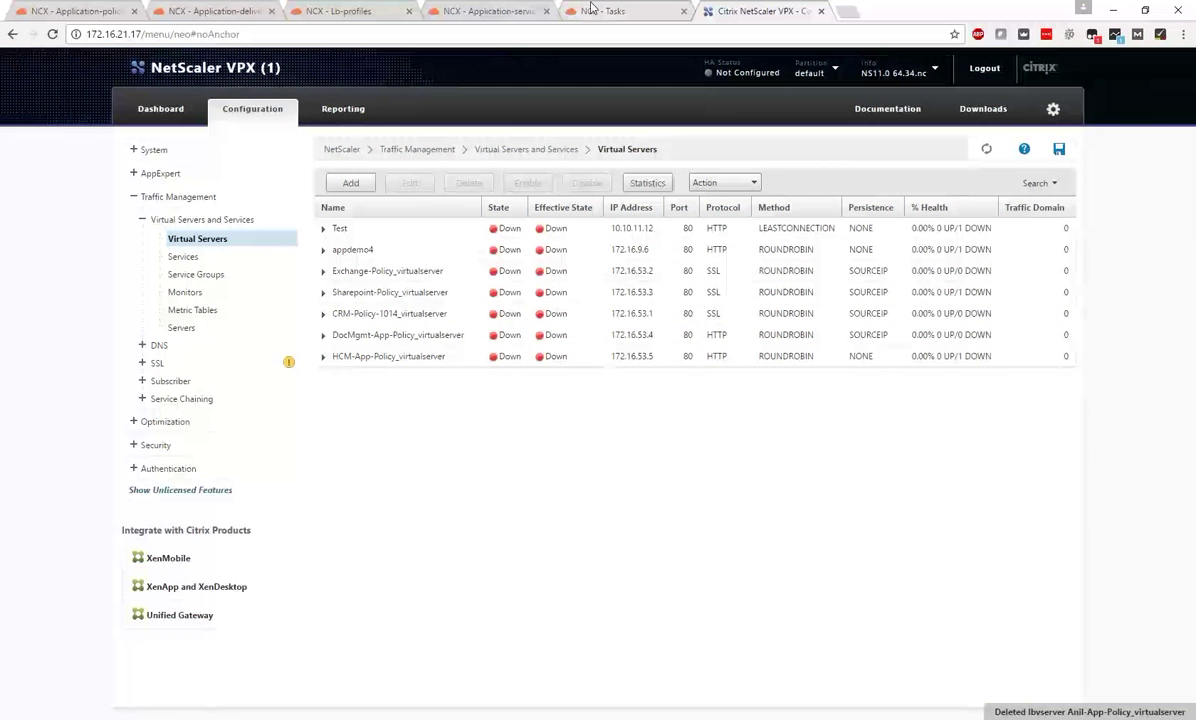
Switch back to NCX and run an extended inventory on the VPX01 device
left_click(246, 9)
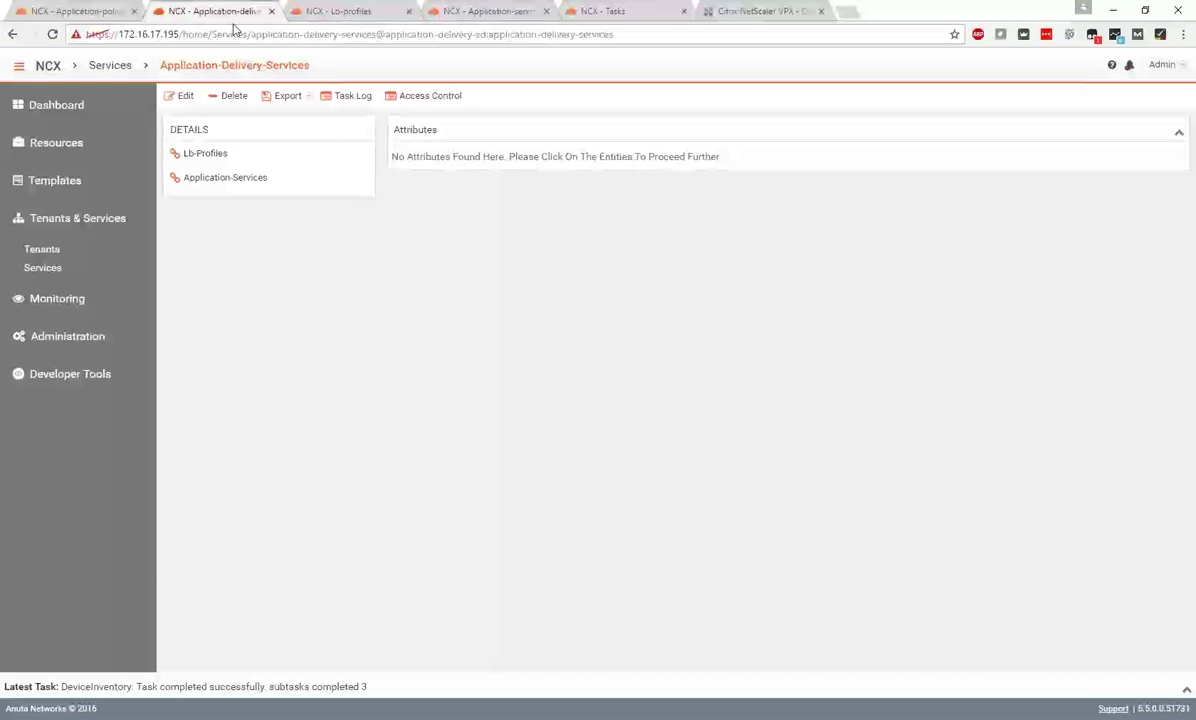
left_click(62, 141)
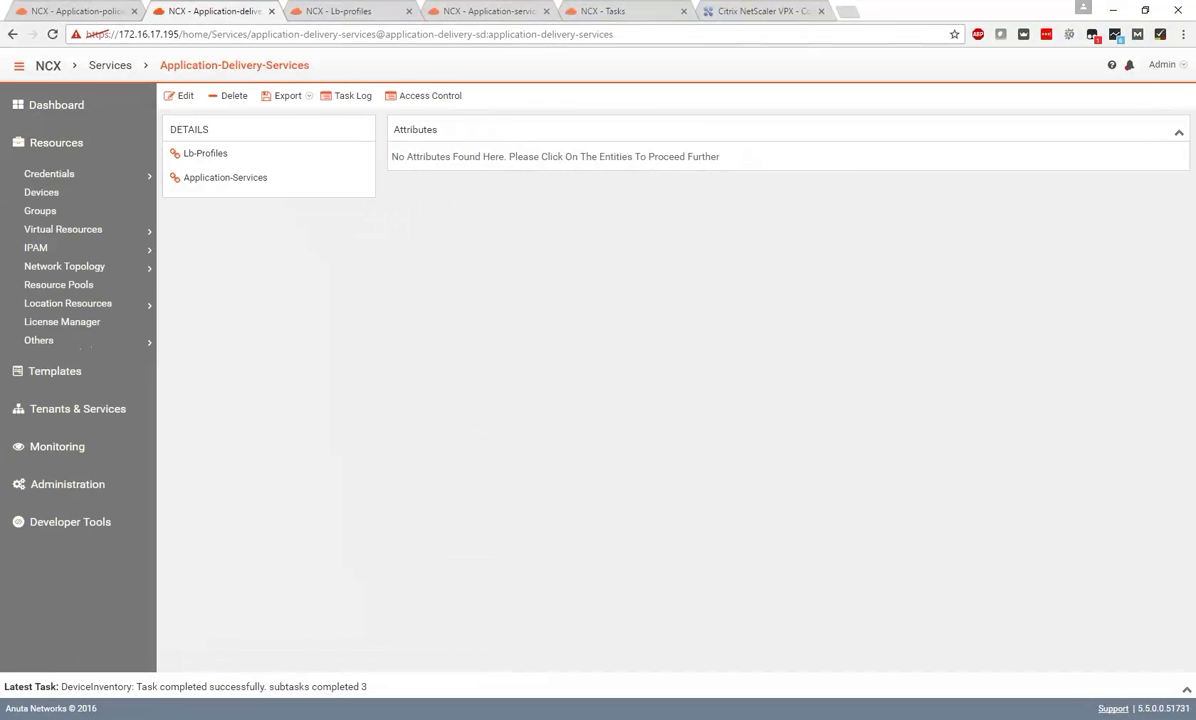
left_click(55, 199)
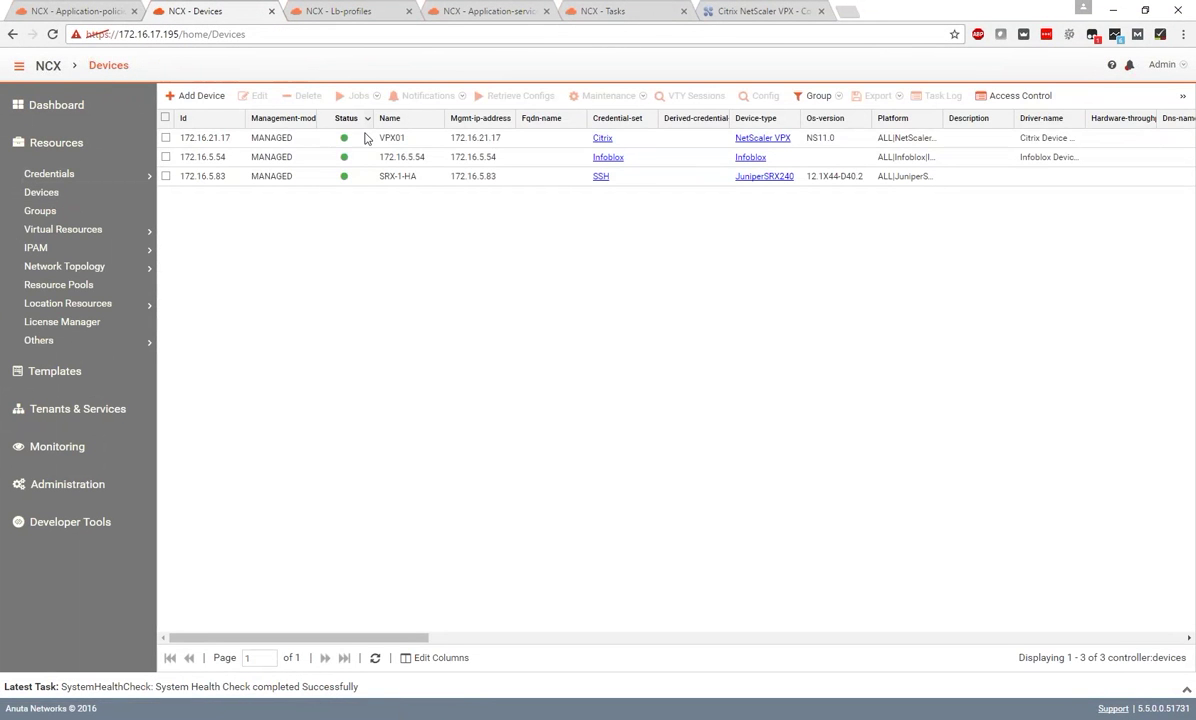
left_click(390, 140)
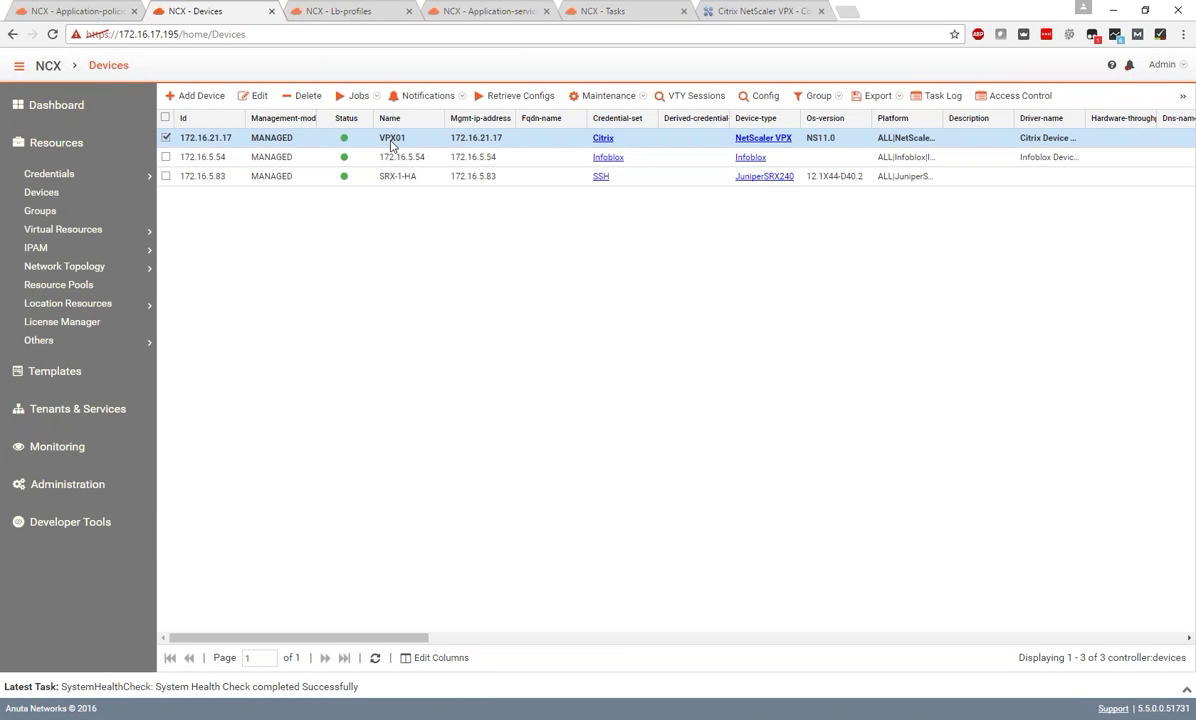
left_click(372, 99)
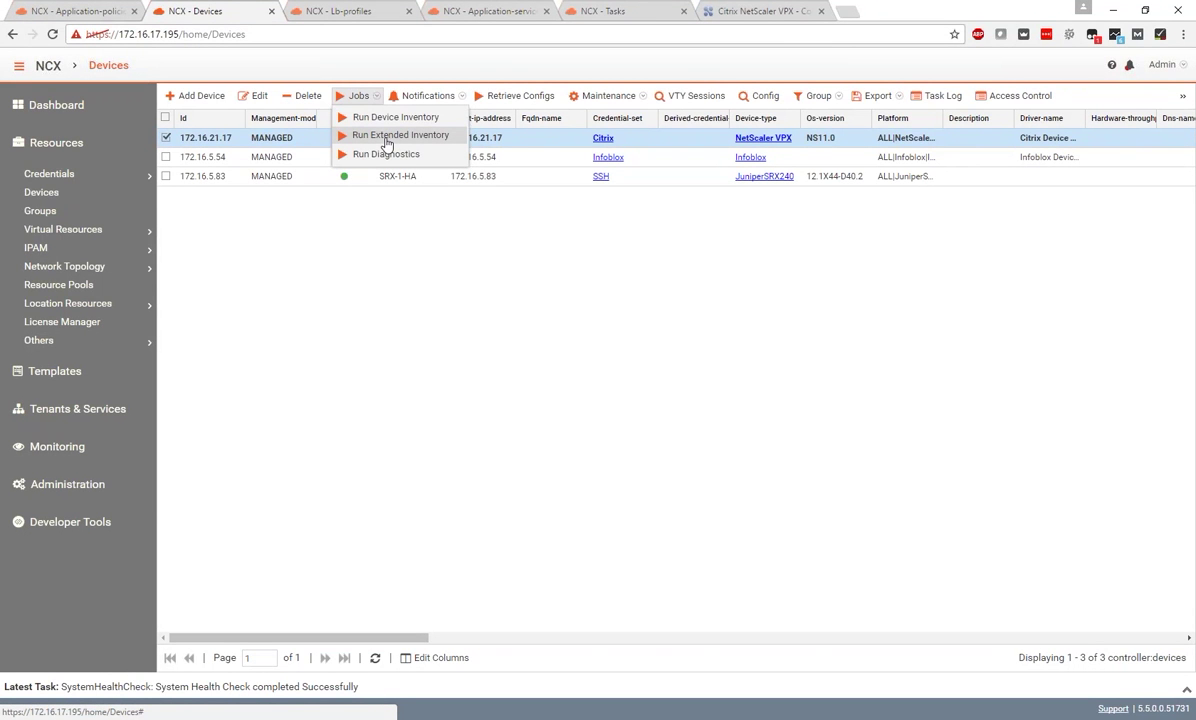
left_click(386, 138)
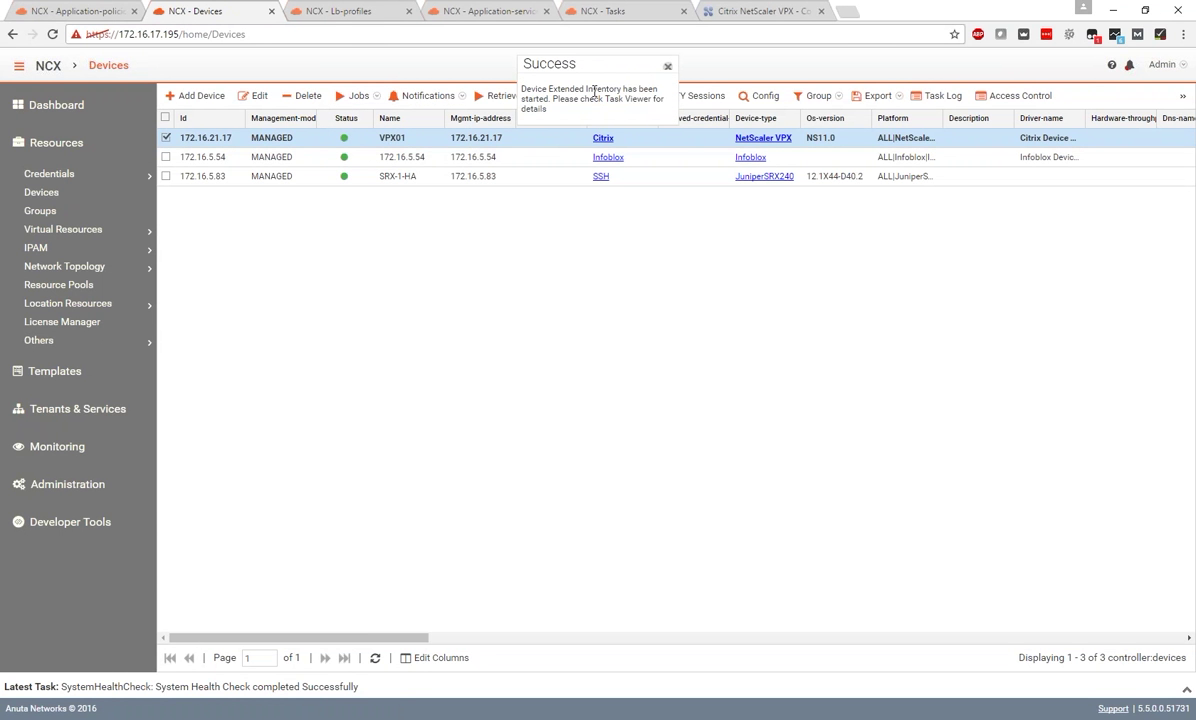
left_click_drag(592, 88, 604, 111)
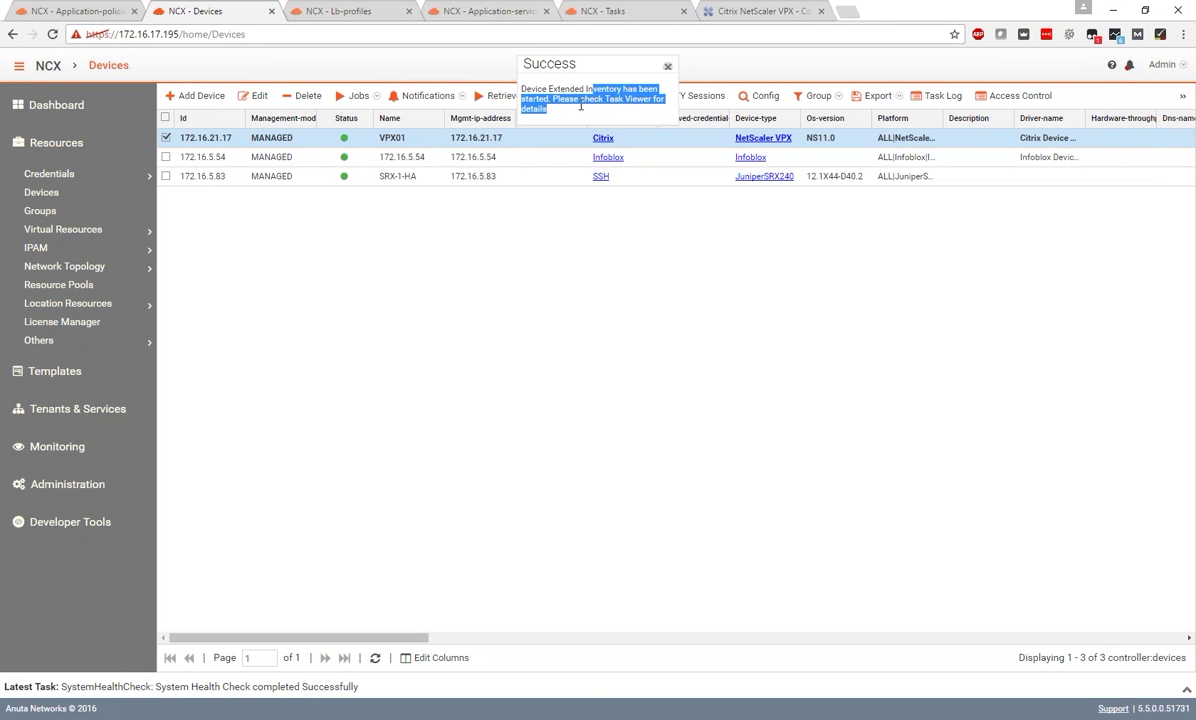
left_click(580, 105)
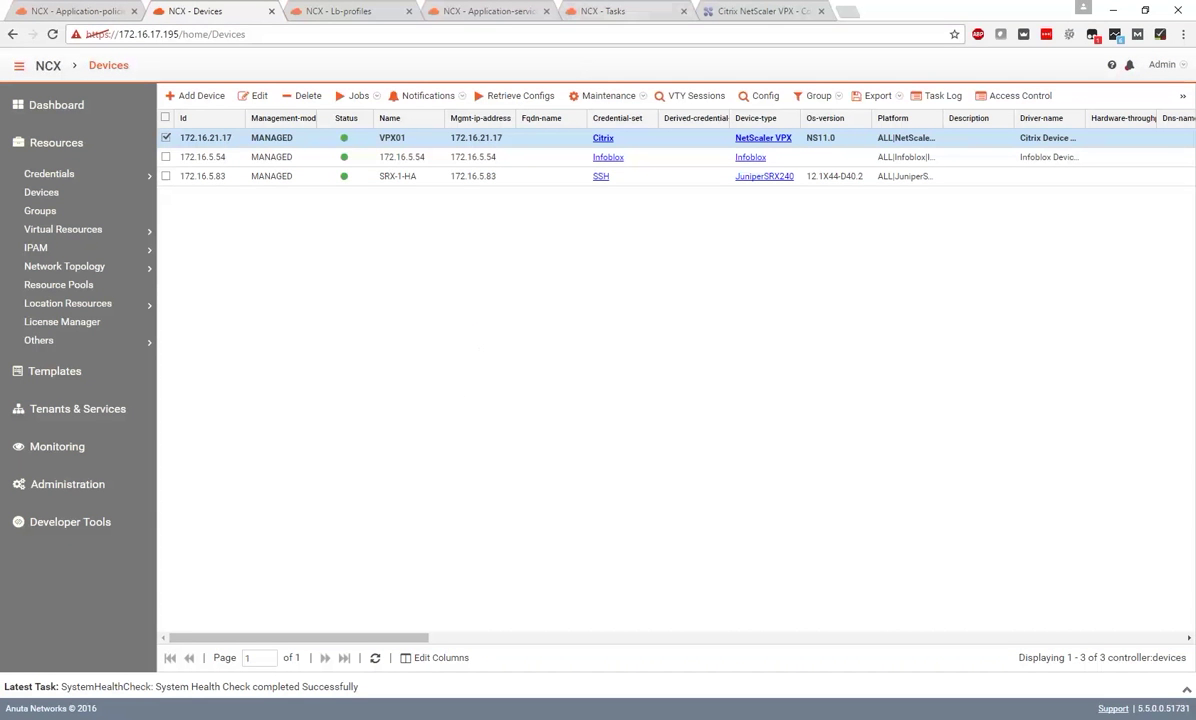
Refresh the NCX task list to track VPX01's extended inventory and the Config Parse task that follows it
left_click(619, 10)
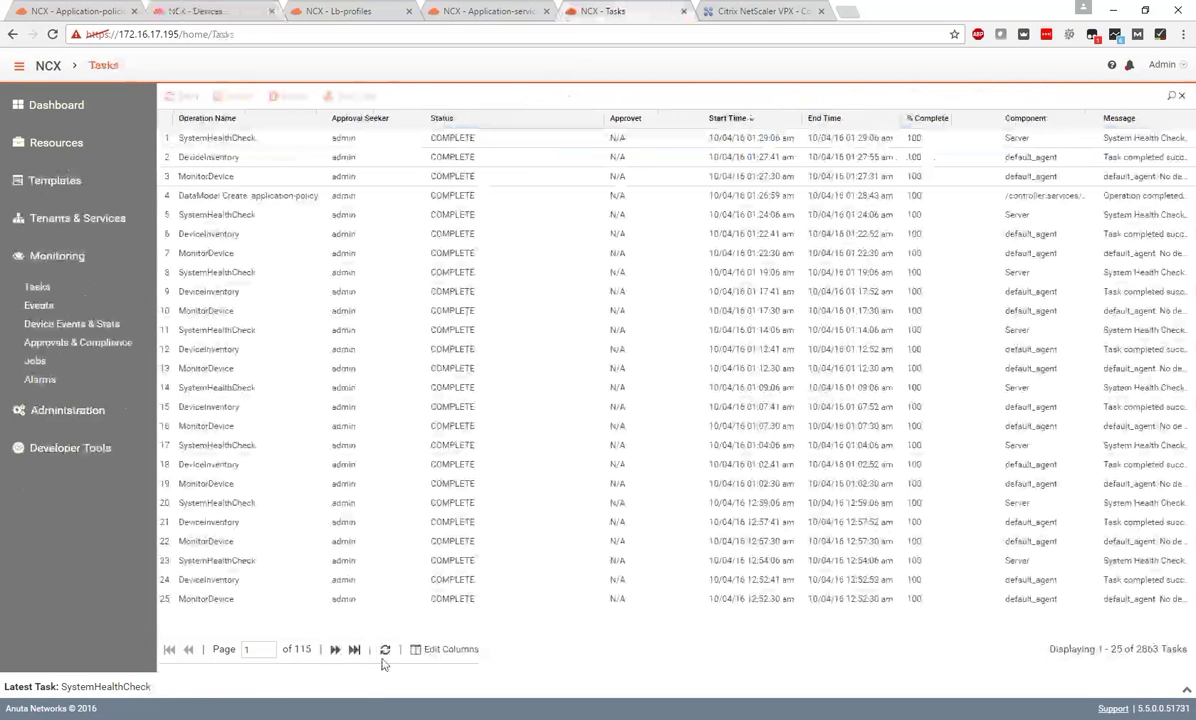
left_click(384, 651)
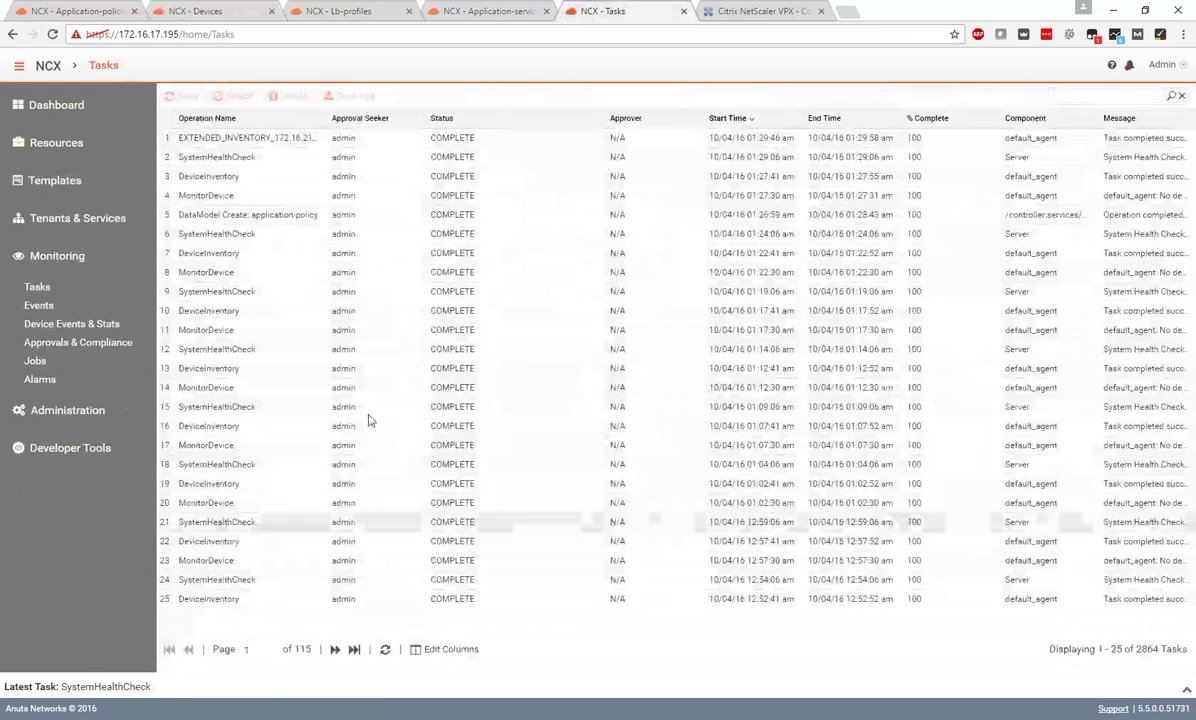
left_click(345, 137)
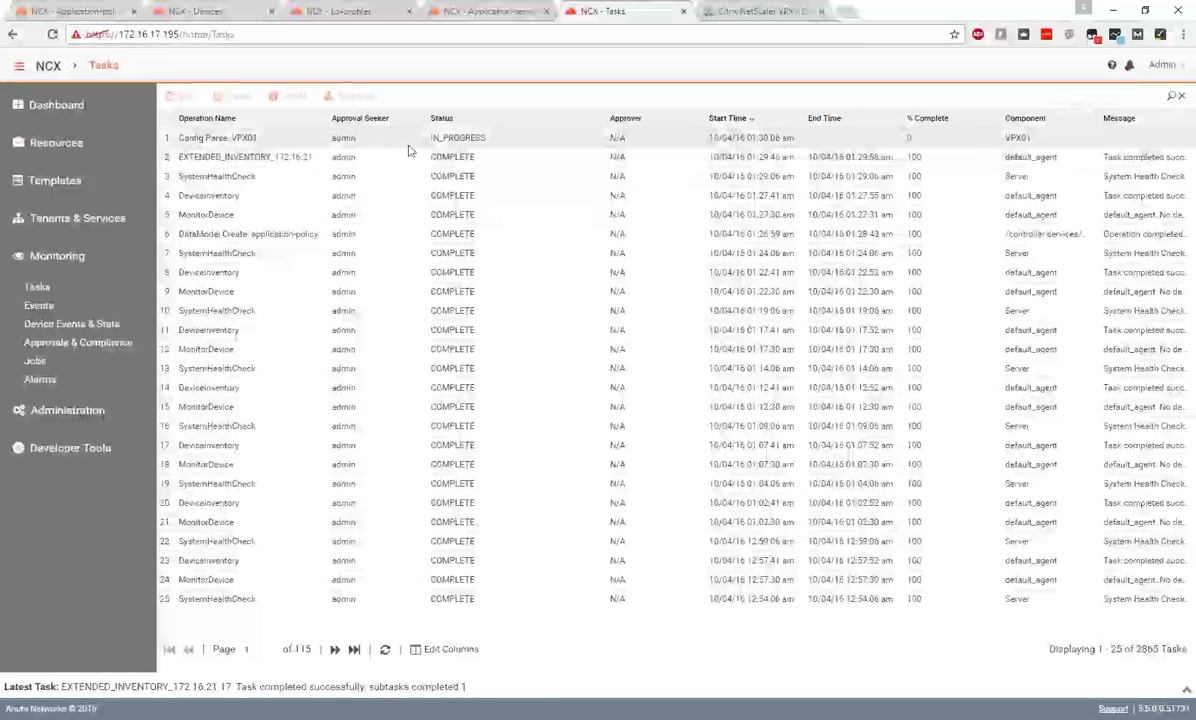
left_click(405, 140)
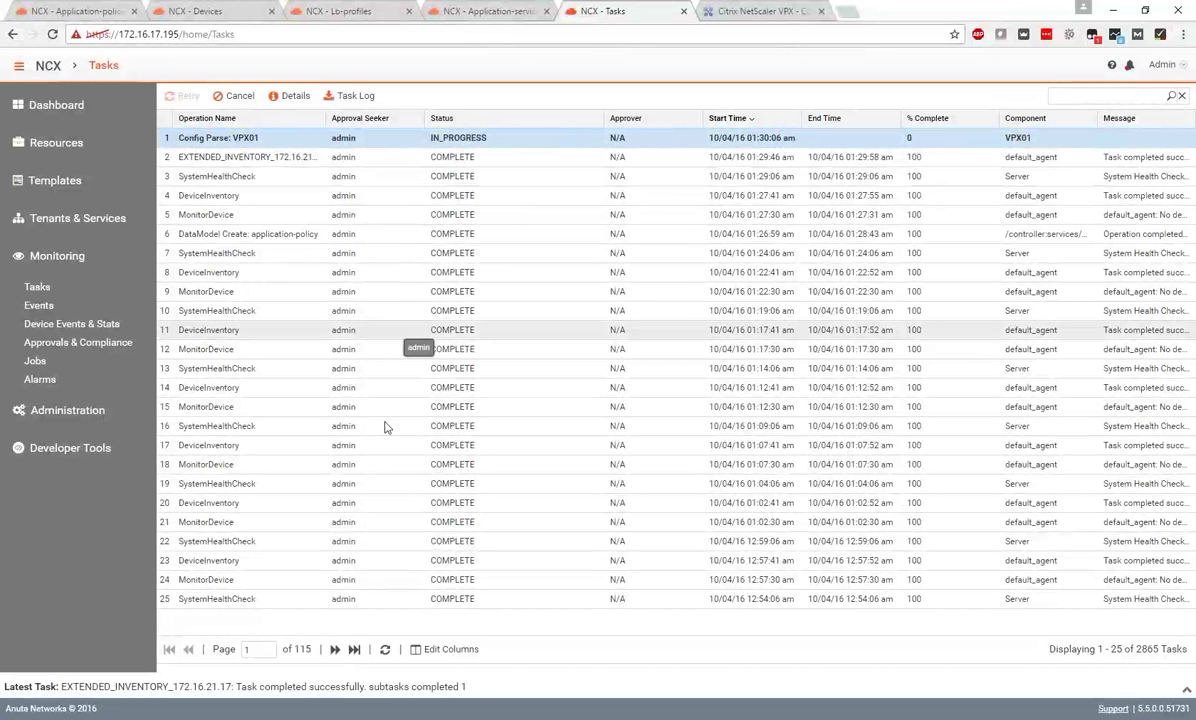
left_click(385, 649)
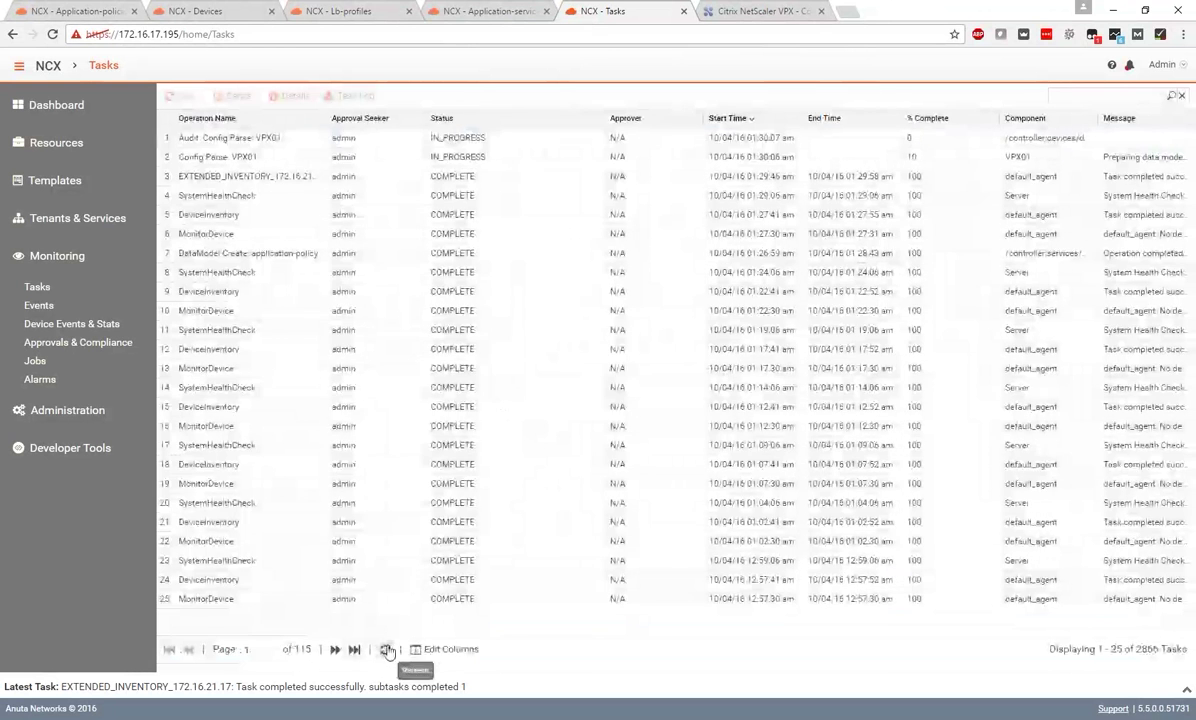
left_click(353, 160)
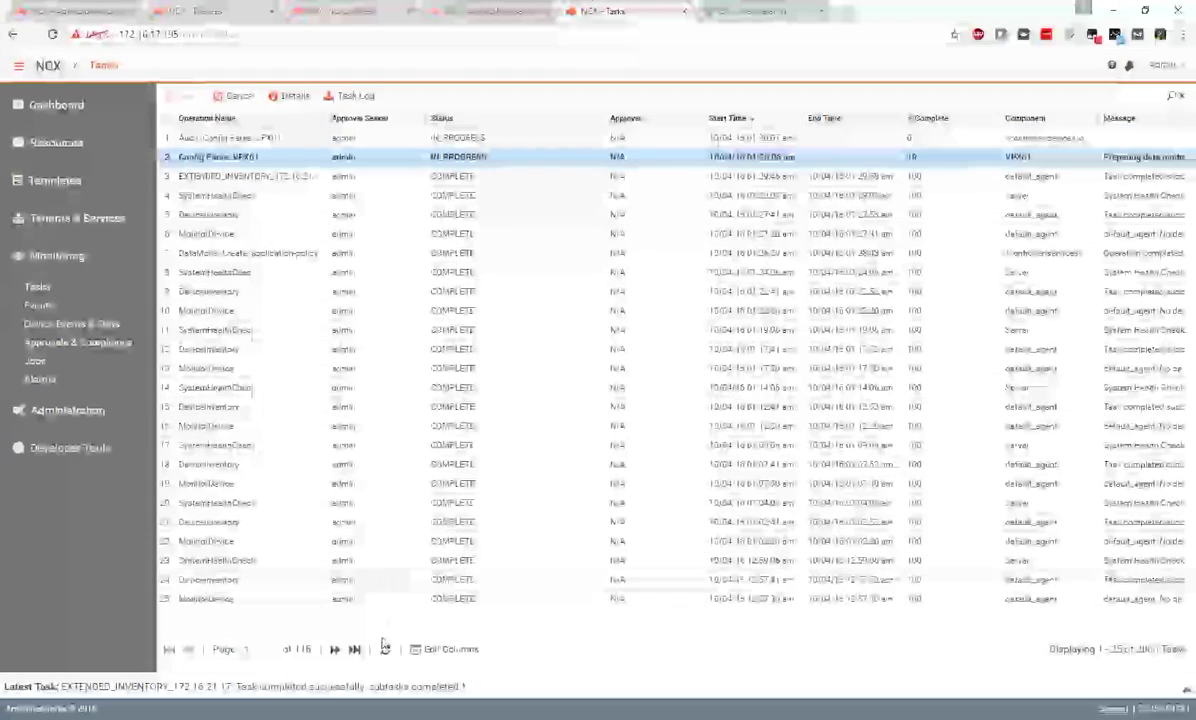
left_click(385, 649)
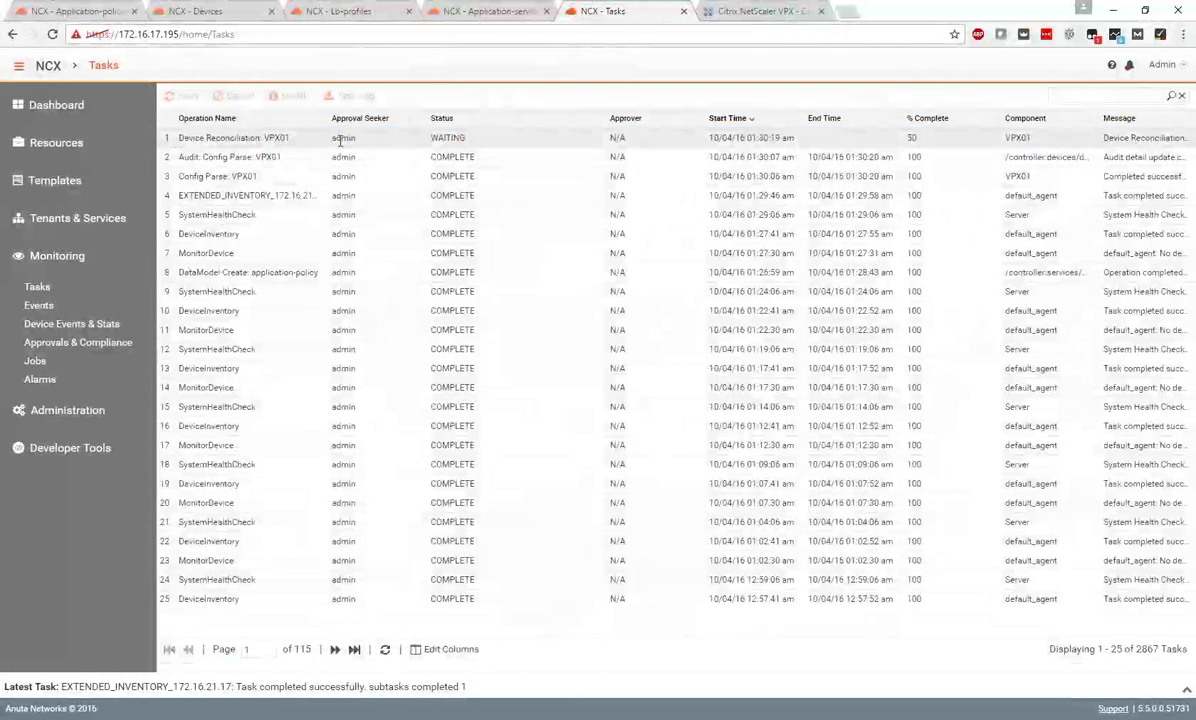
Open the details of the Device Reconciliation: VPX01 task and examine the configuration differences for the deleted virtual server
left_click(356, 141)
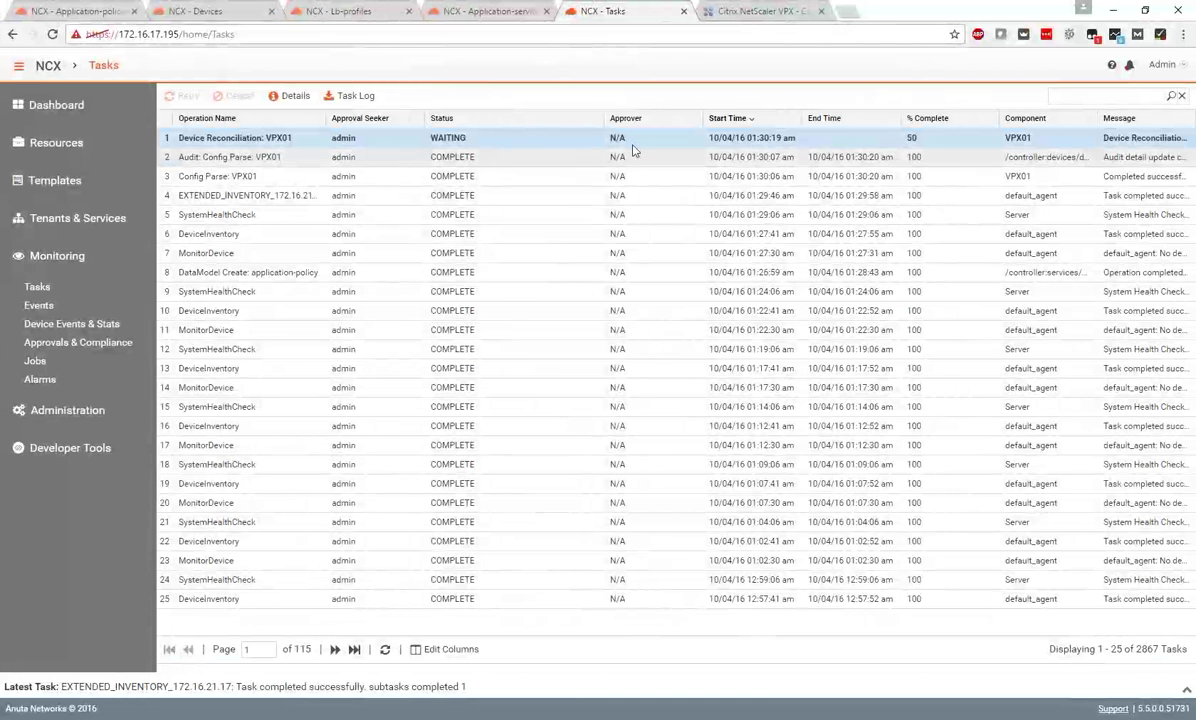
left_click(289, 96)
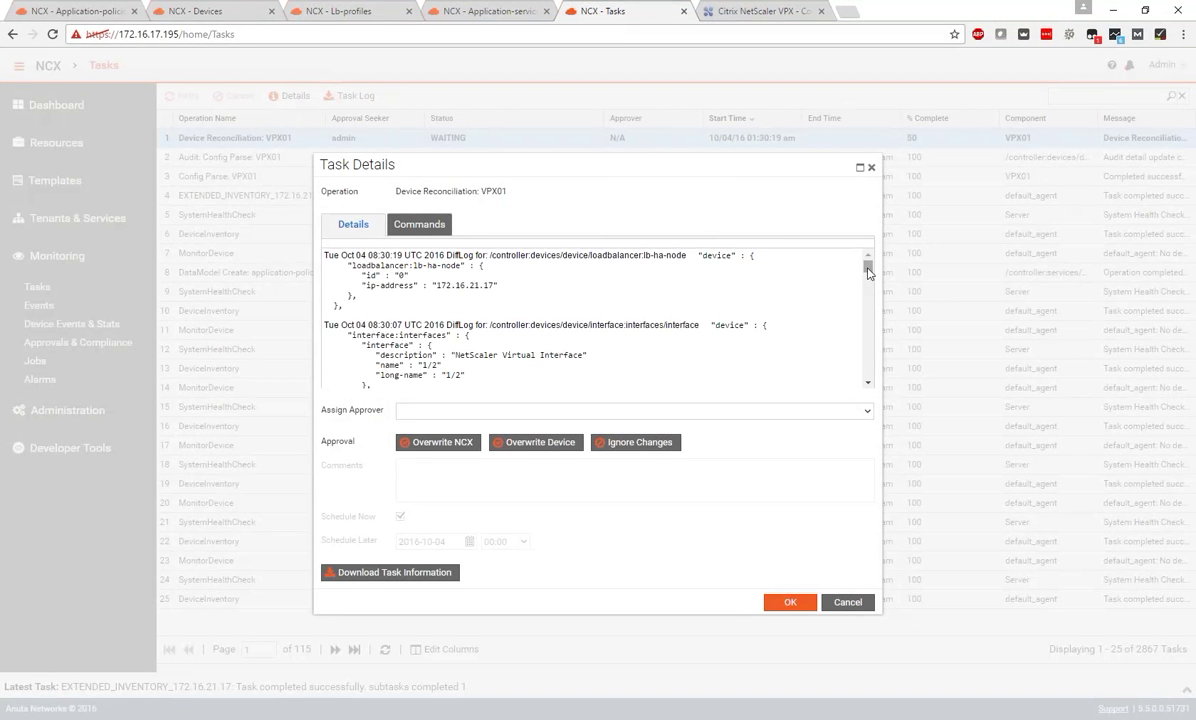
left_click_drag(868, 274, 866, 340)
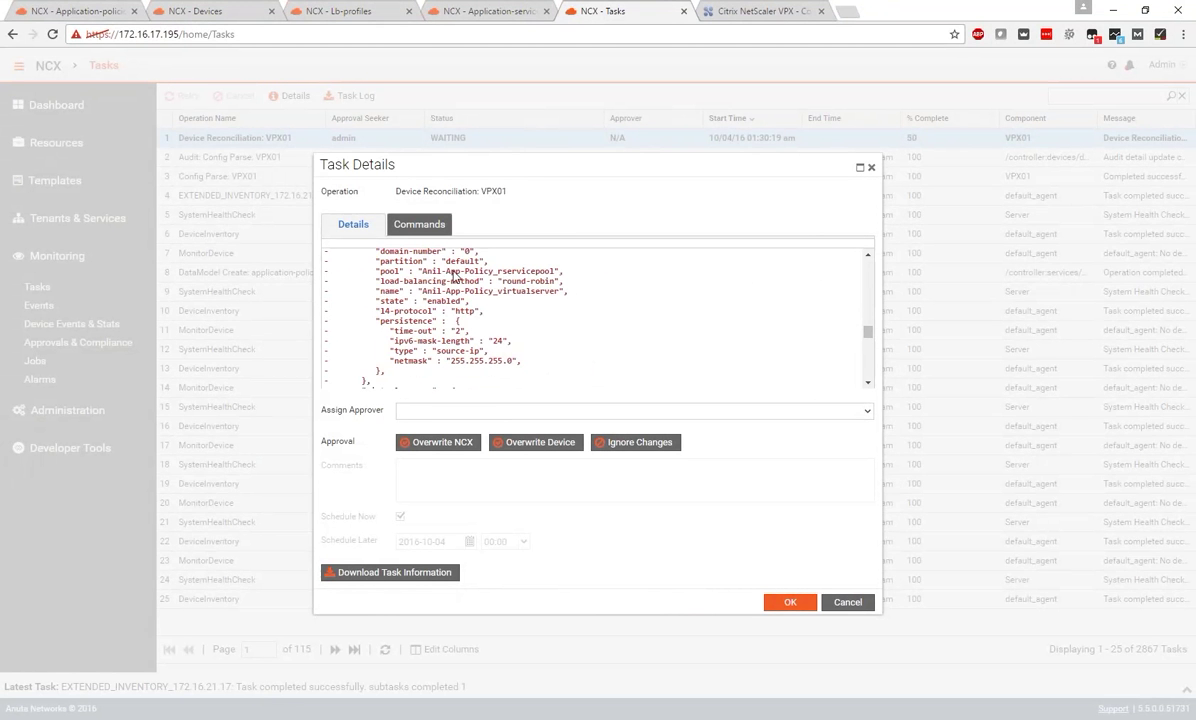
Approve the VPX01 reconciliation with Overwrite Device, adding the comment "overwriting the device changes" and leaving it scheduled now
left_click_drag(438, 271, 385, 371)
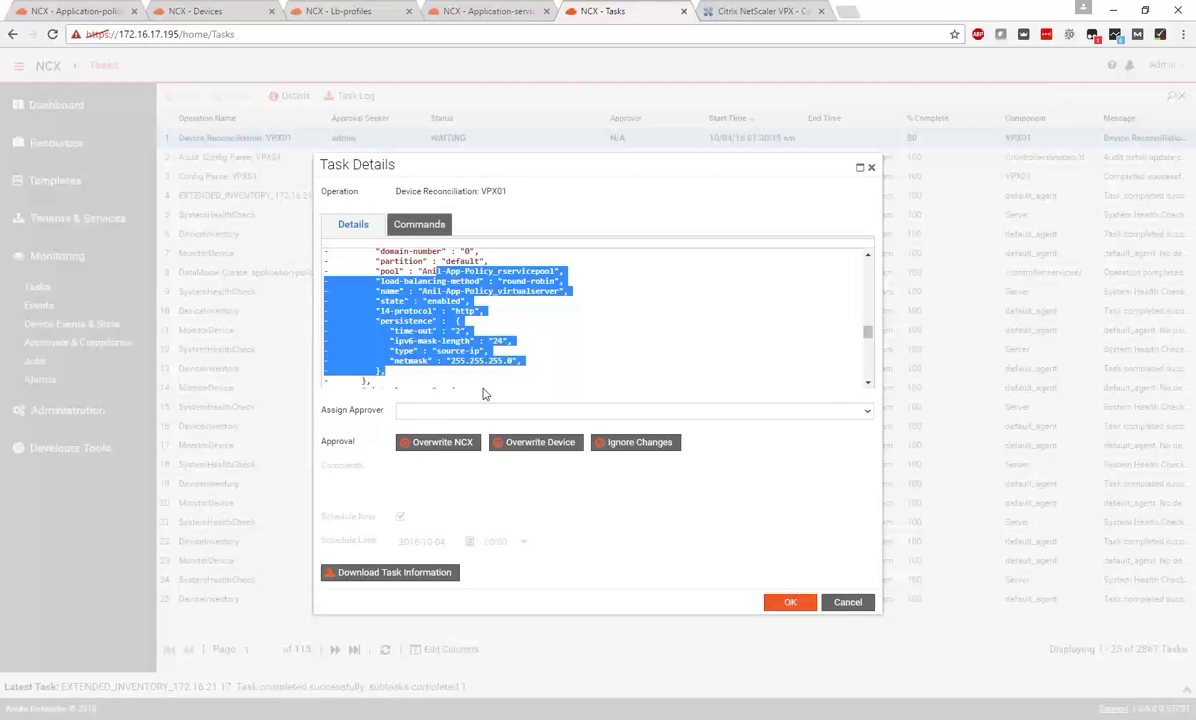
left_click(446, 411)
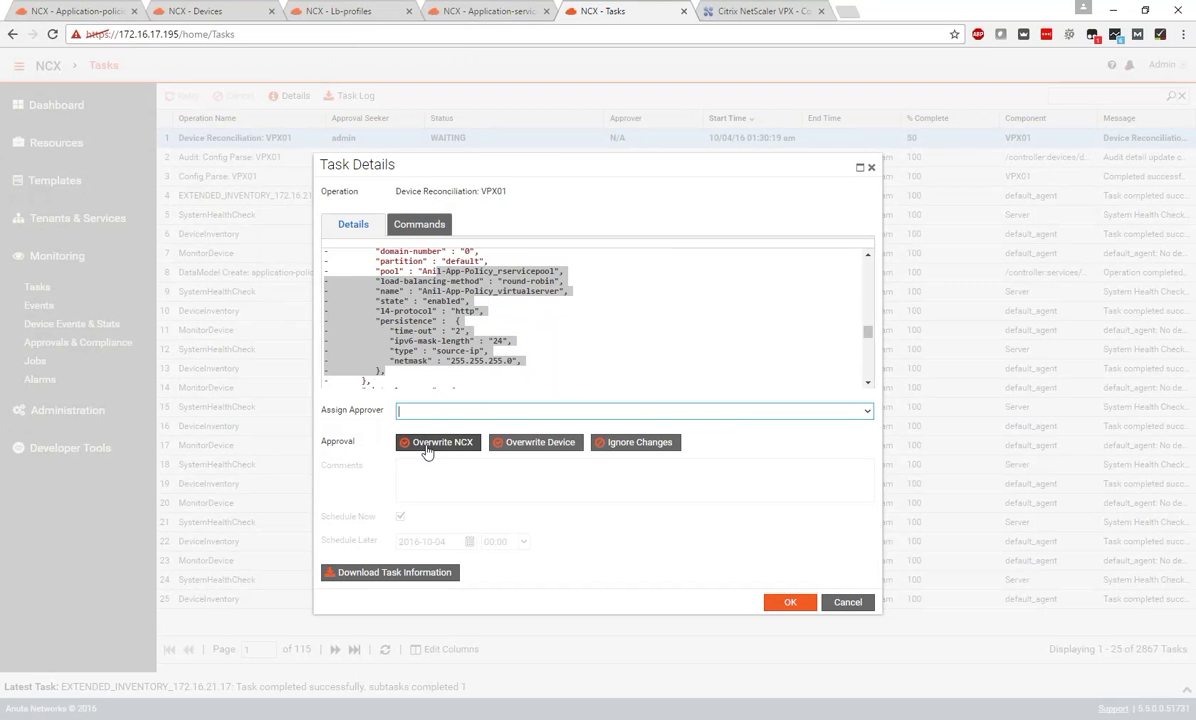
left_click(510, 446)
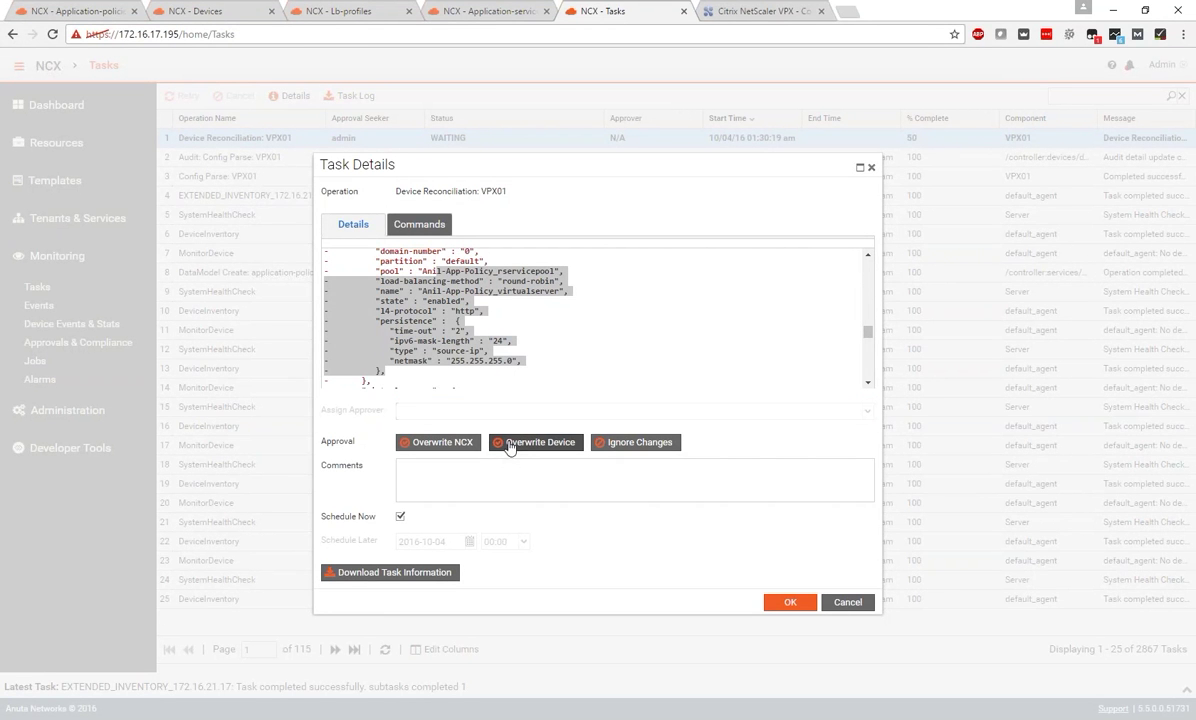
left_click(479, 470)
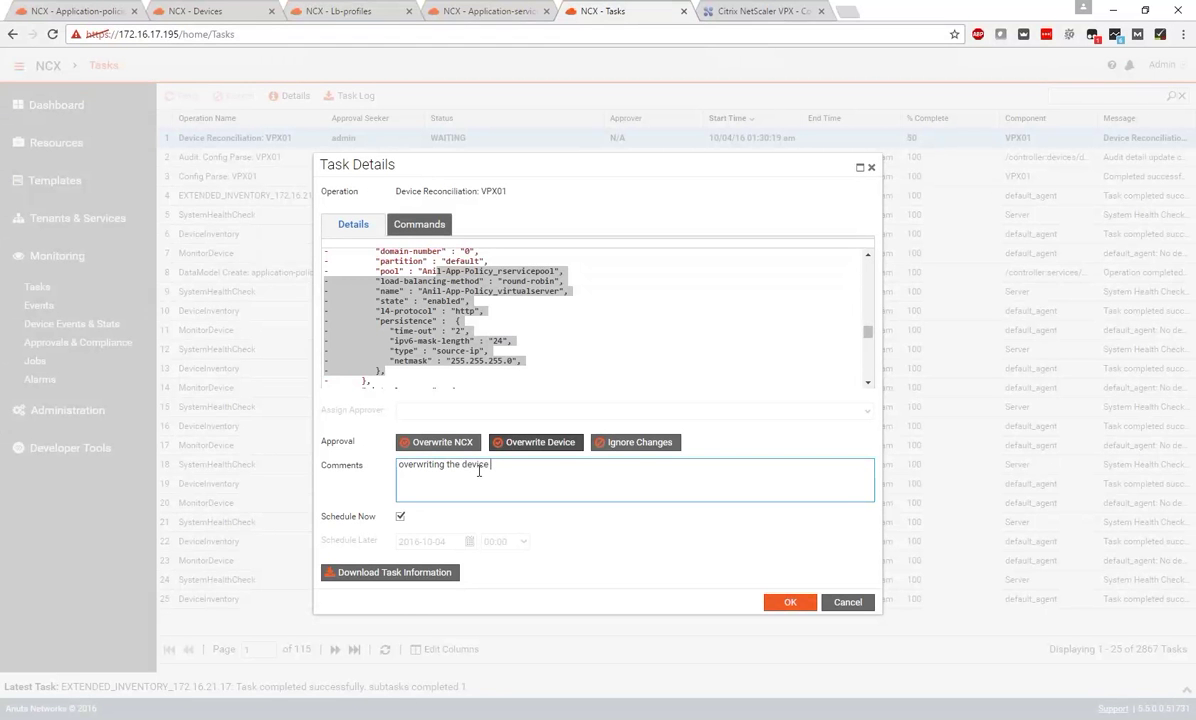
type("g")
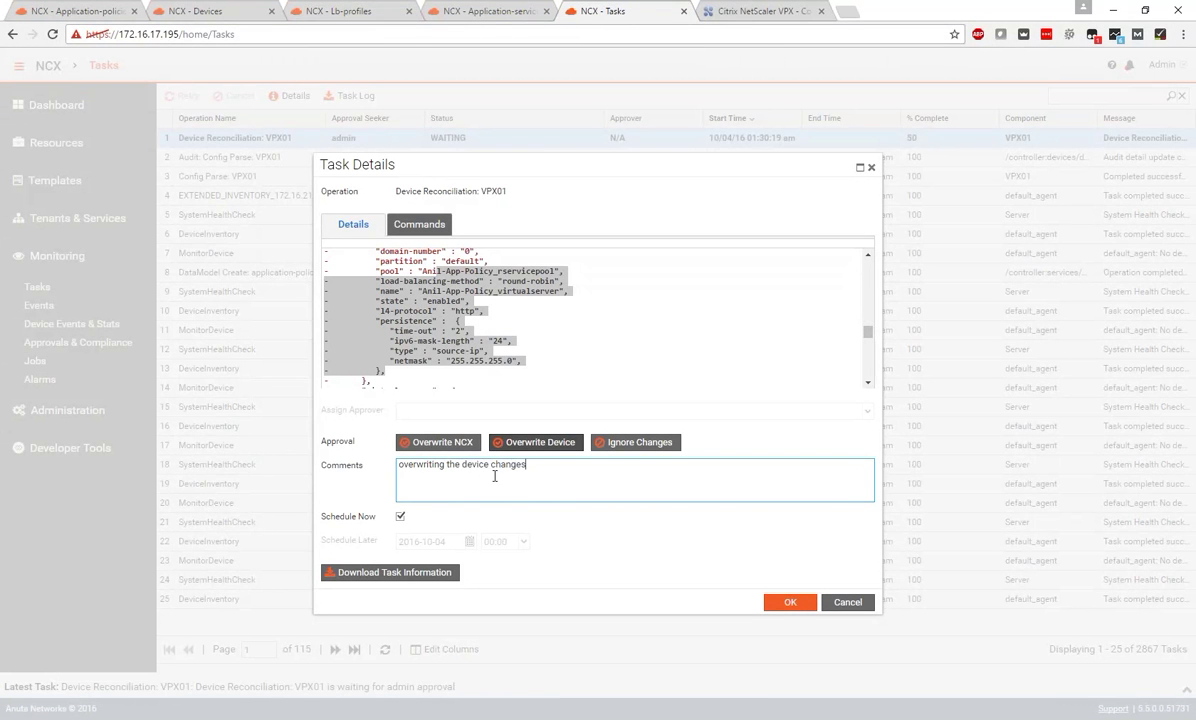
type("es")
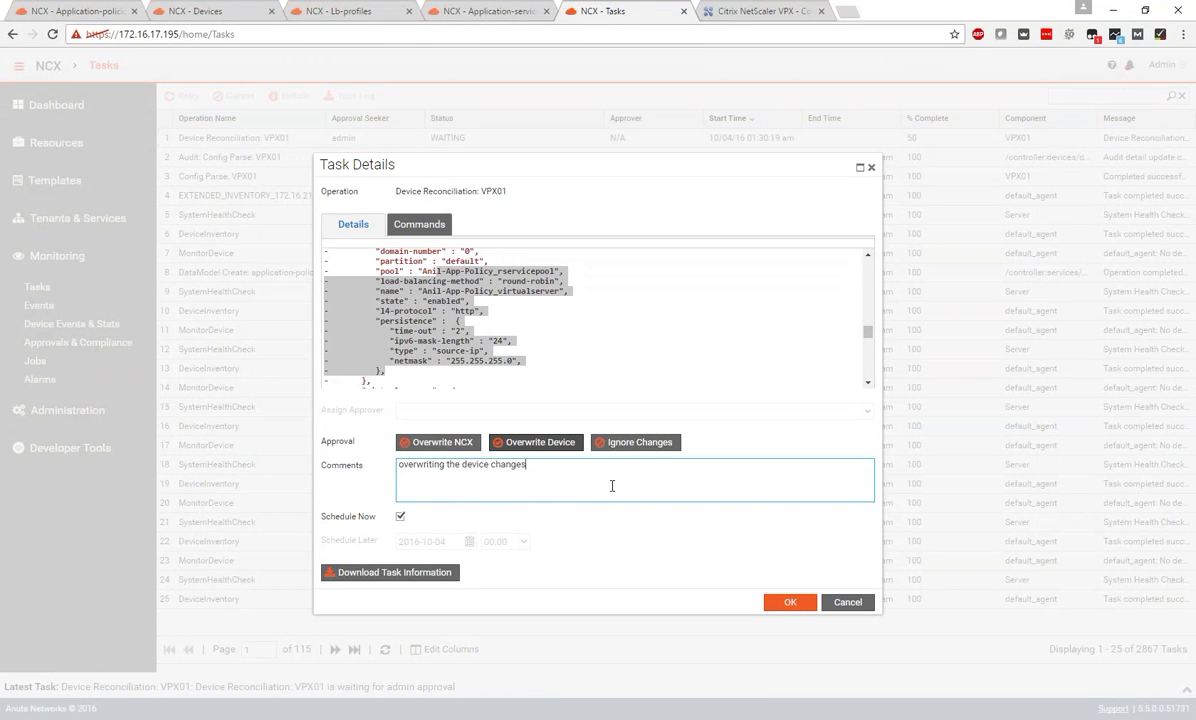
left_click(791, 606)
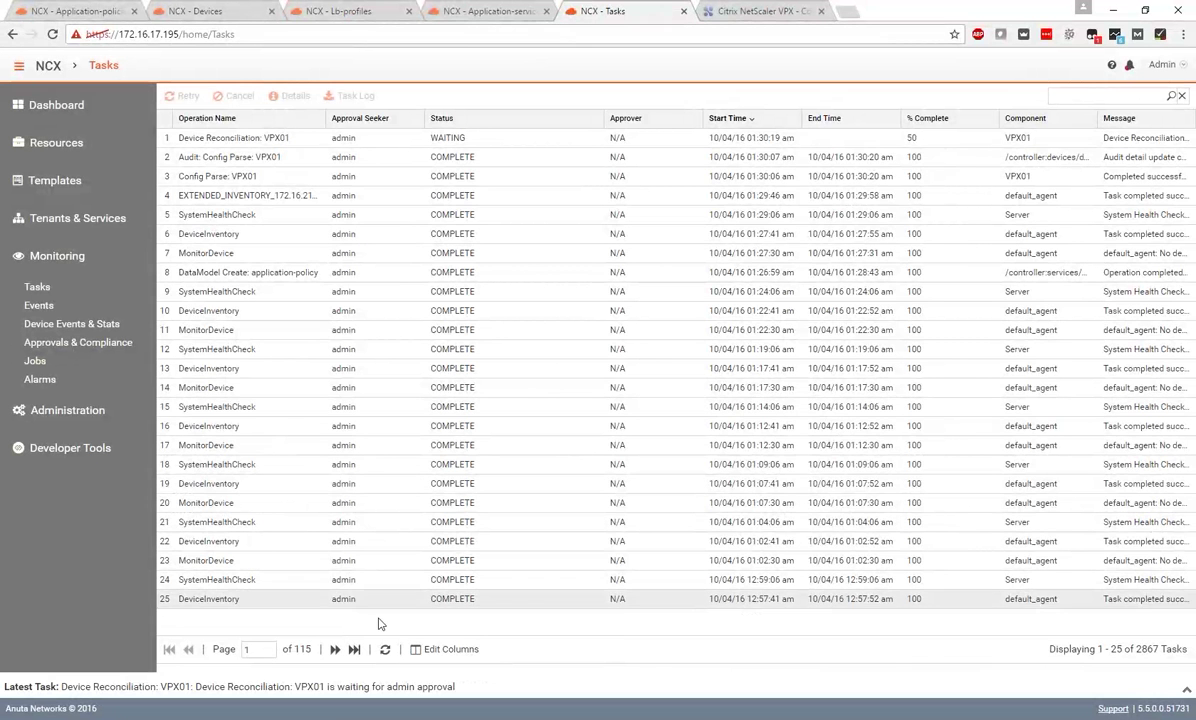
Refresh the task list repeatedly to track the progress of the Device Reconciliation: VPX01 task
left_click(385, 650)
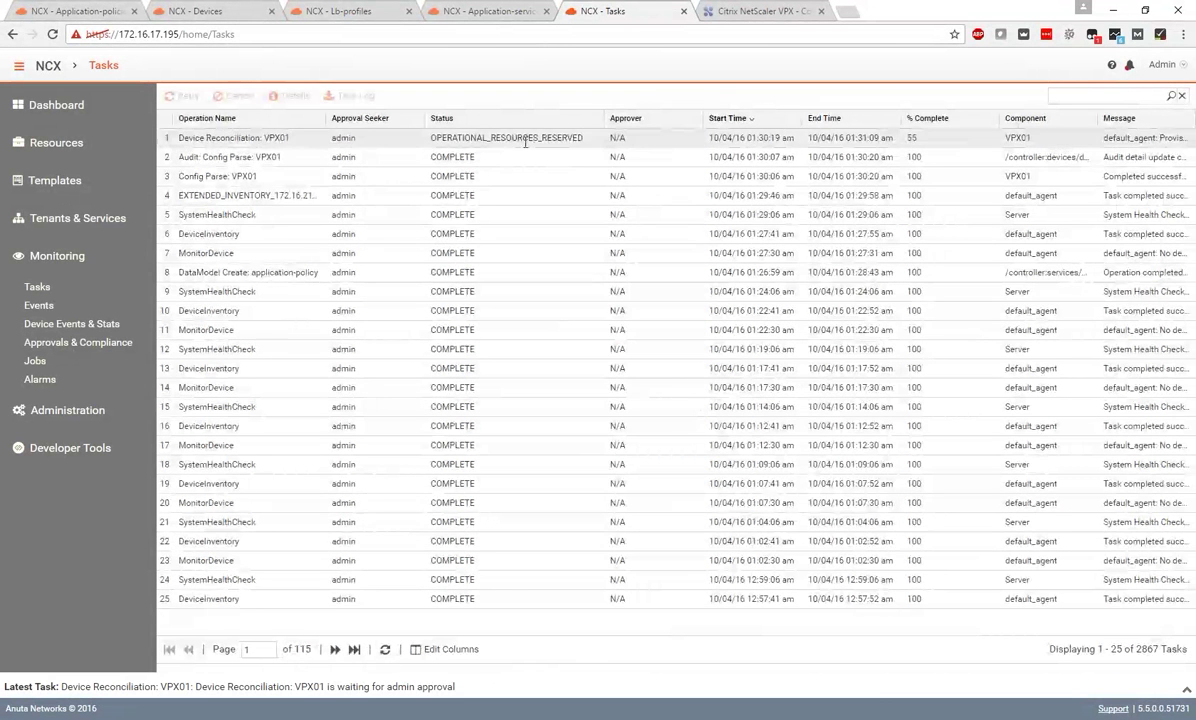
left_click(524, 140)
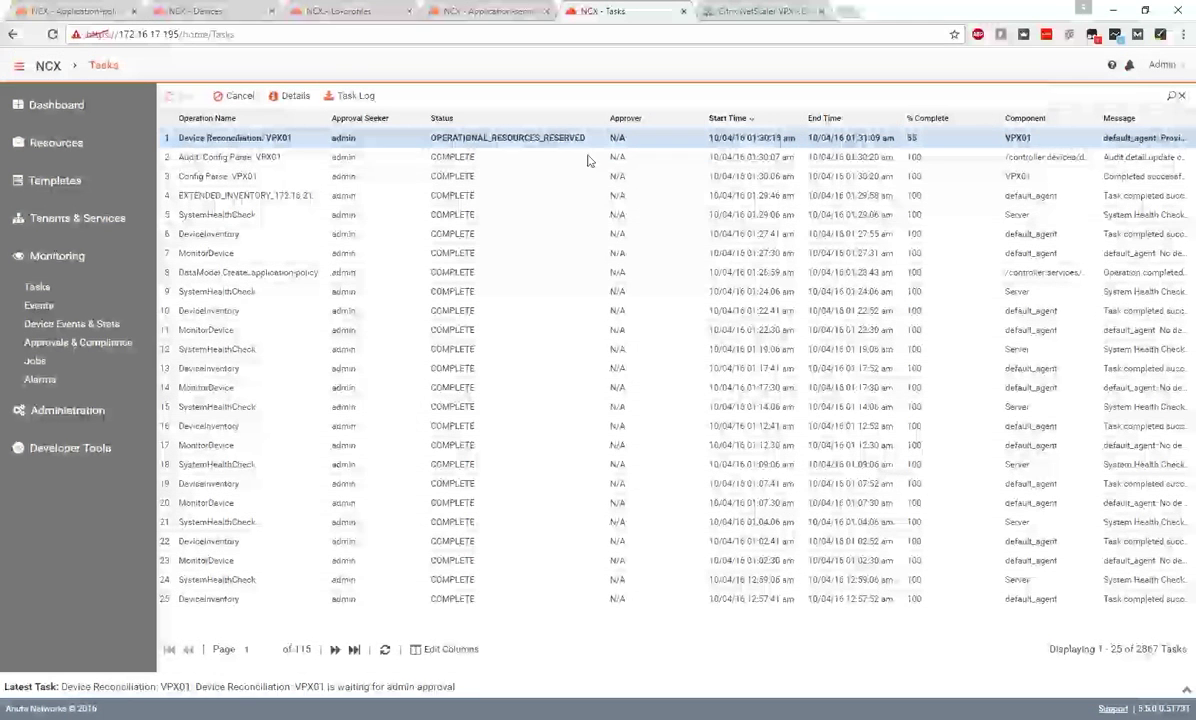
left_click(385, 649)
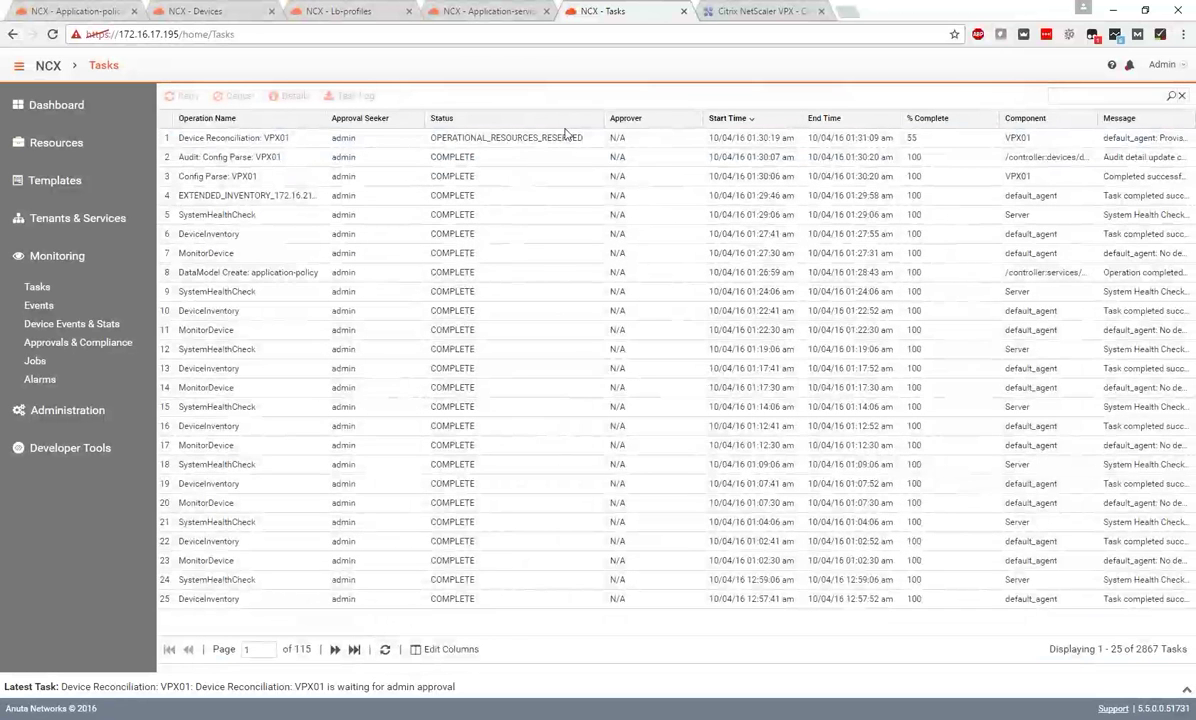
left_click(528, 133)
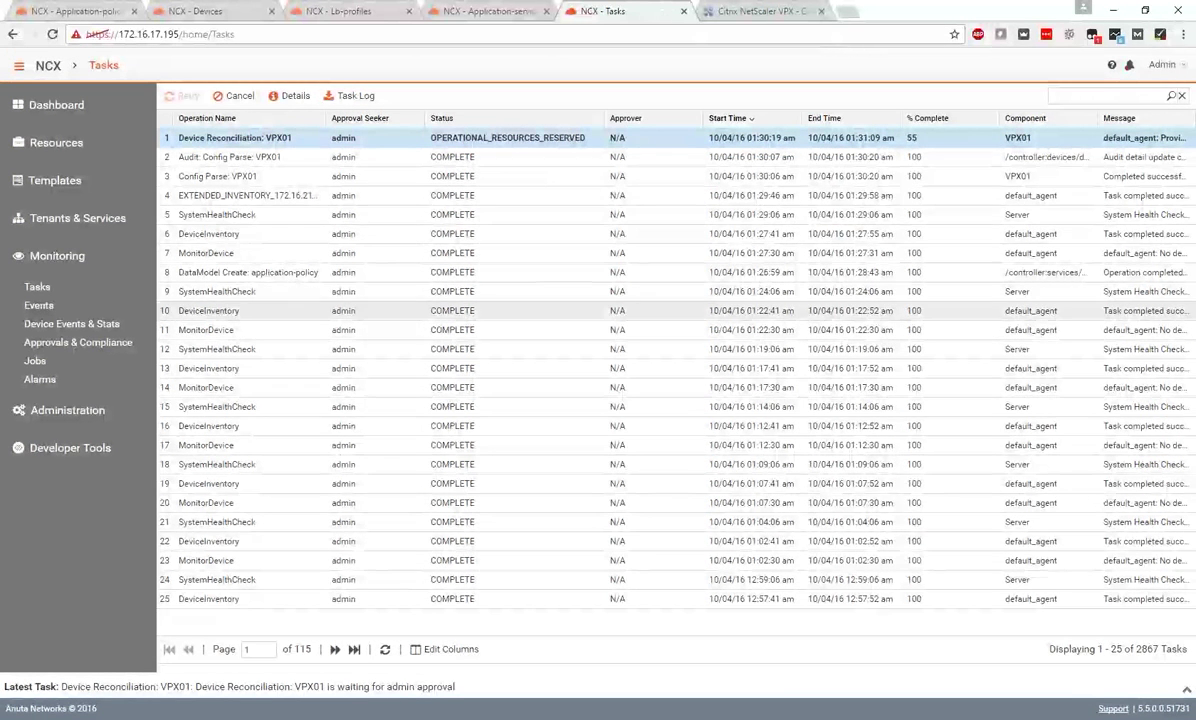
left_click(385, 650)
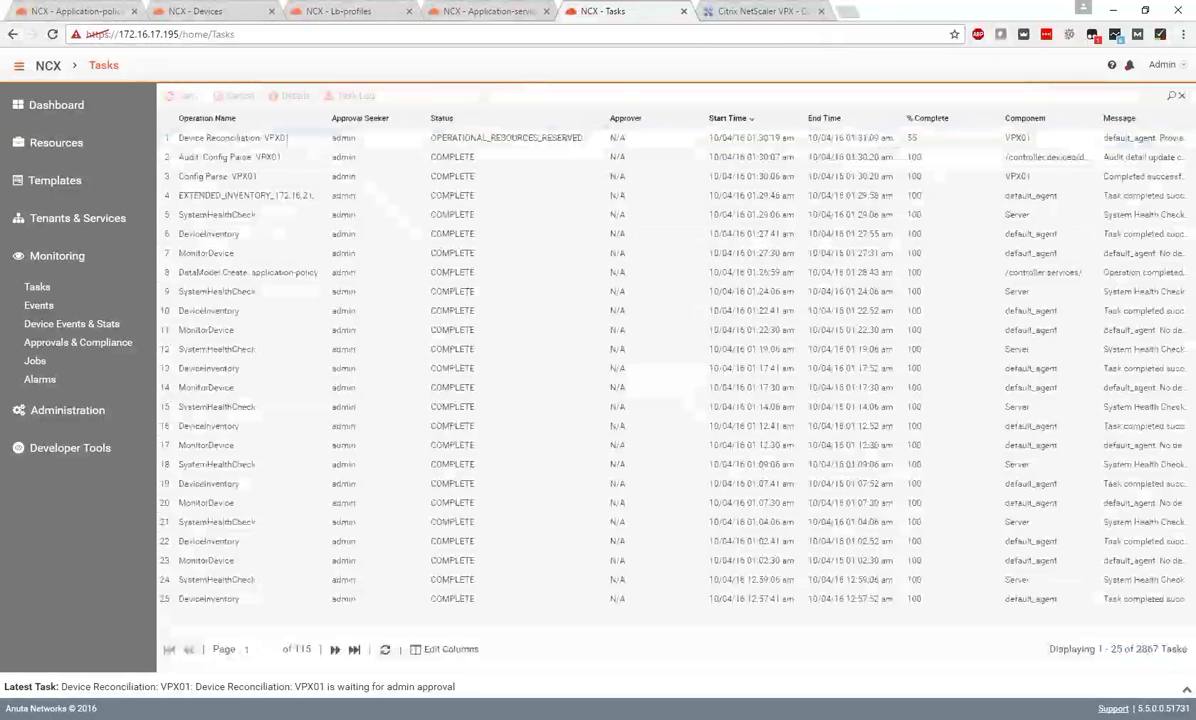
left_click(385, 650)
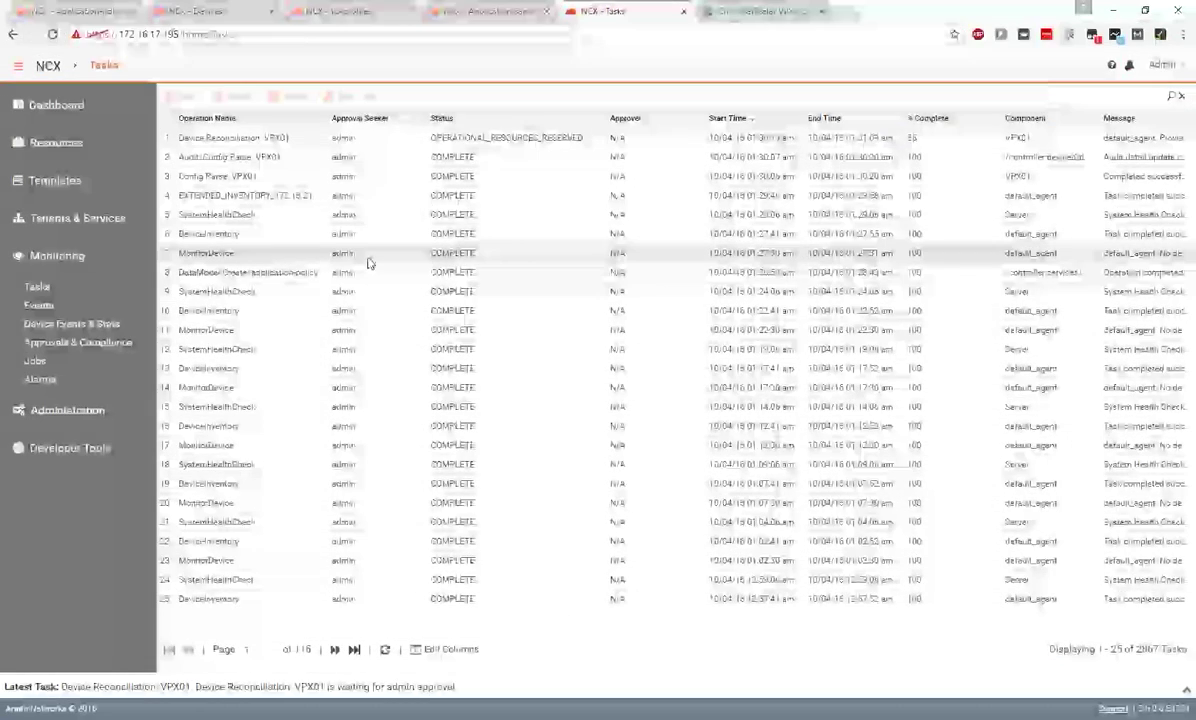
Open the details of the Audit: Config Parse: VPX01 task, examine its DiffLog entries, and close them
left_click(368, 160)
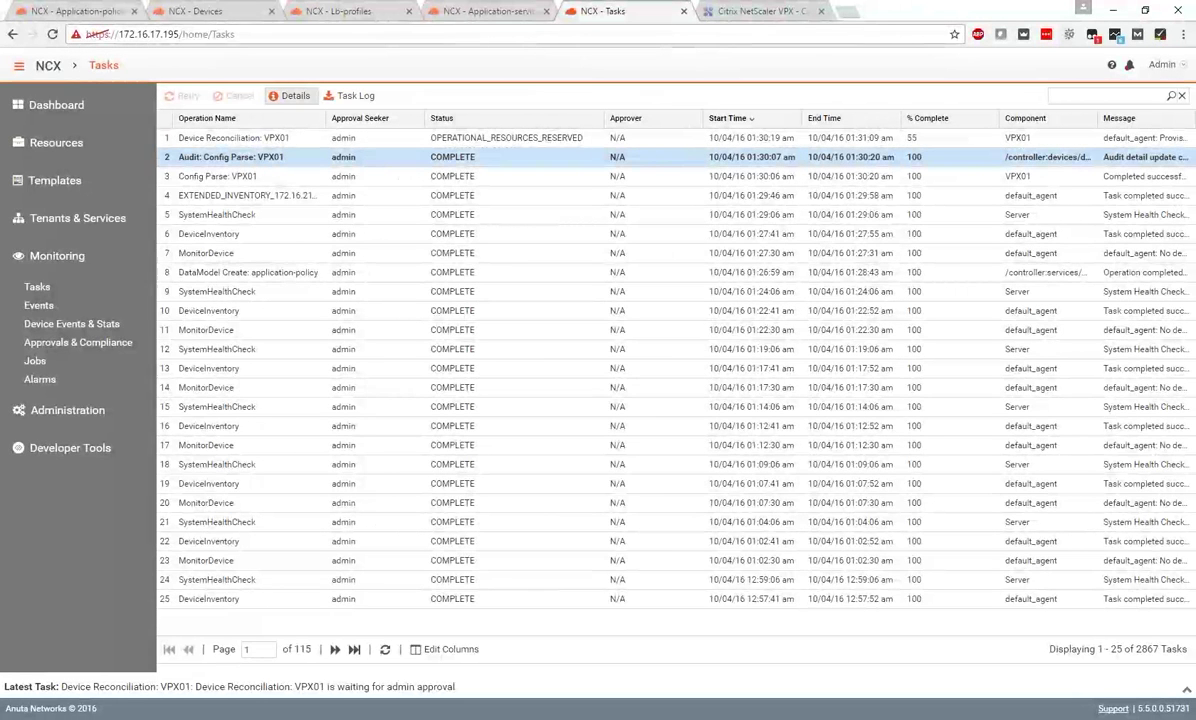
left_click(293, 95)
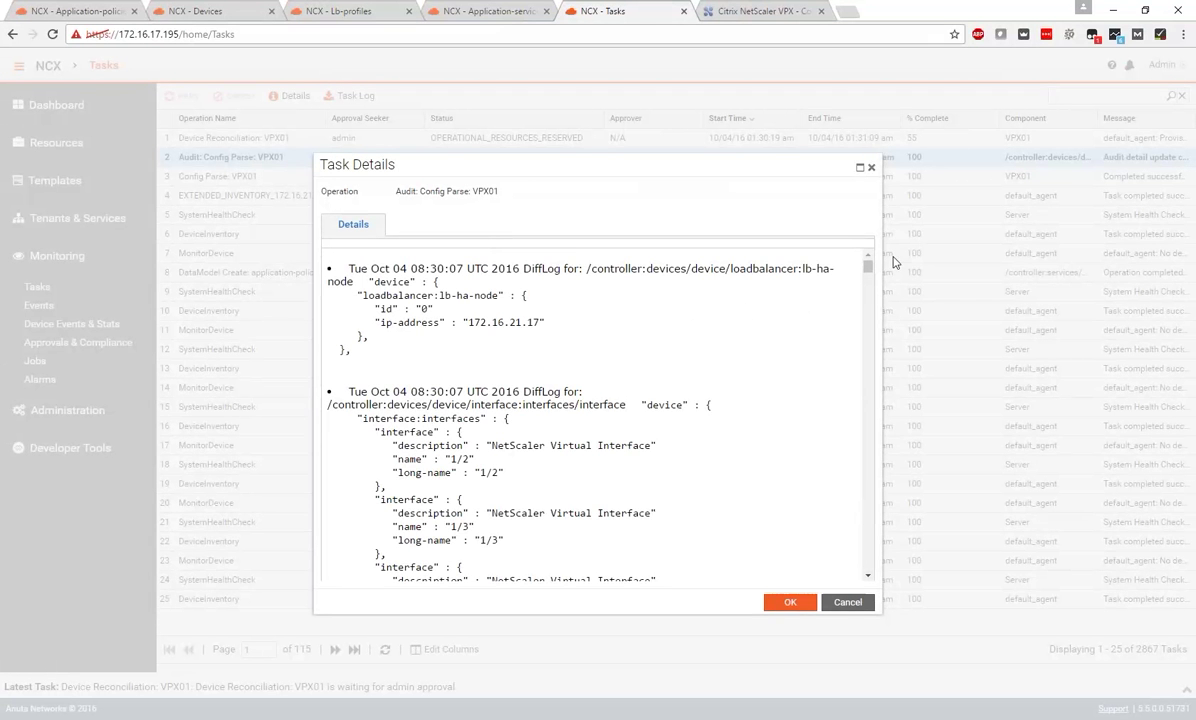
left_click_drag(866, 267, 866, 312)
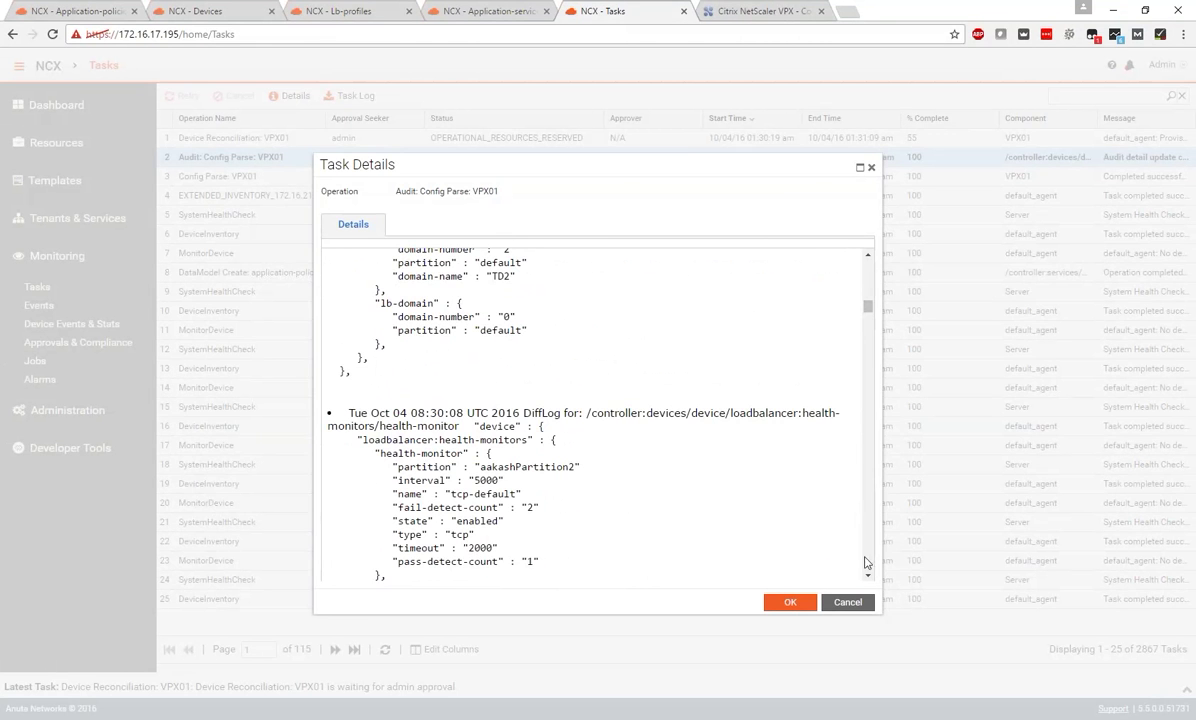
left_click(847, 602)
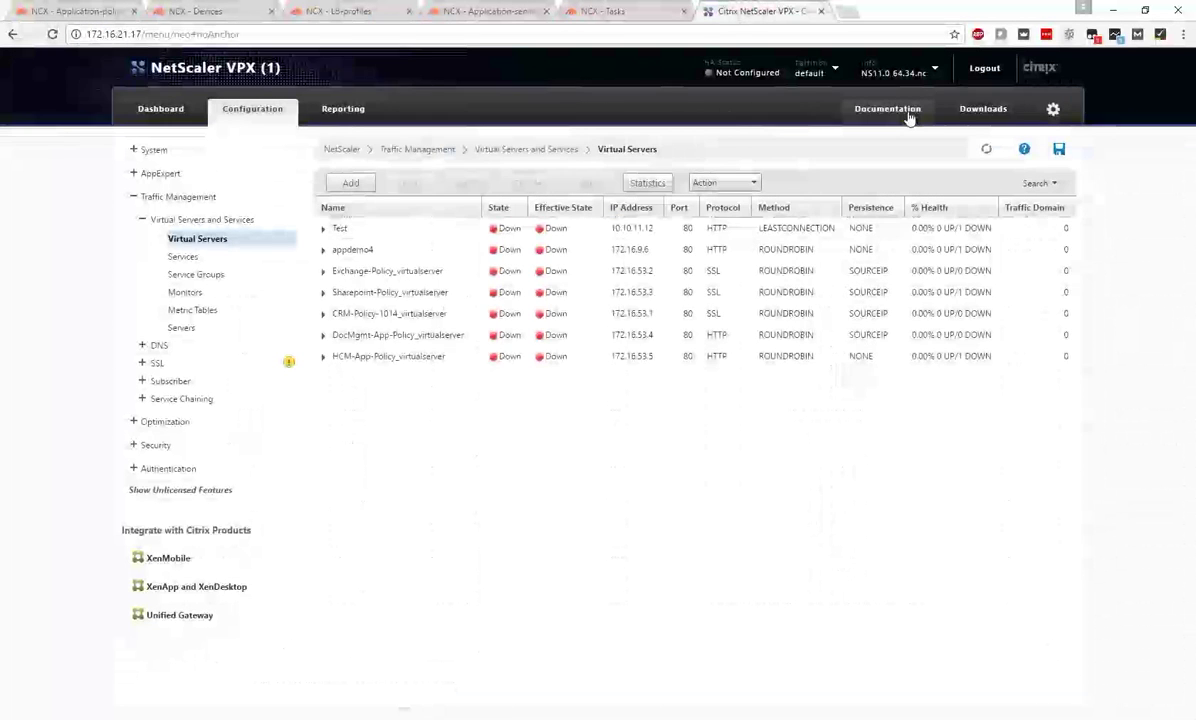
Refresh the NetScaler's virtual servers and expand the details of the virtual server at 172.16.53.6
left_click(986, 148)
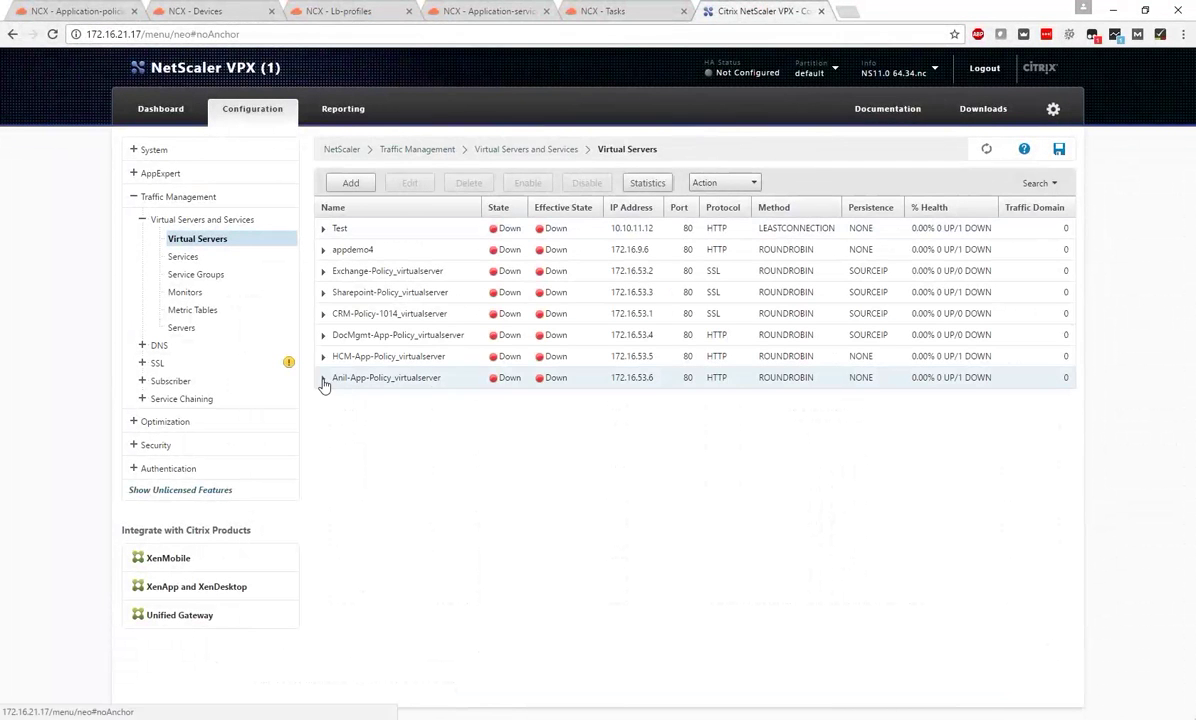
left_click(322, 379)
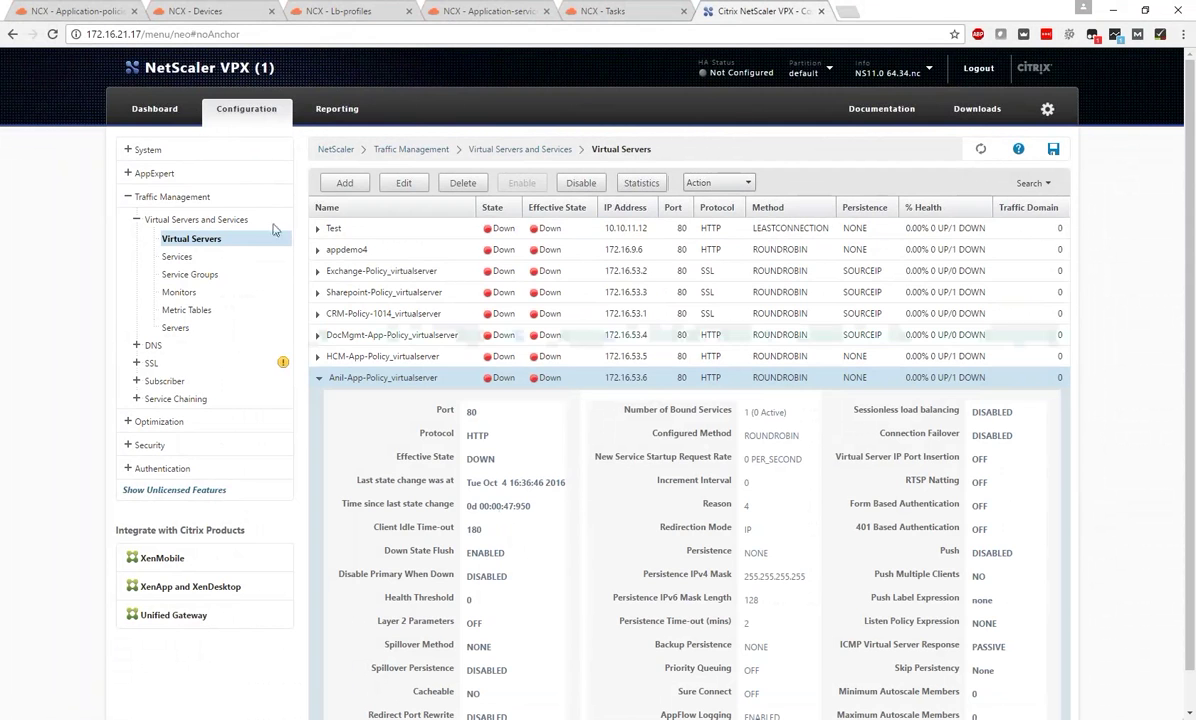
left_click(196, 9)
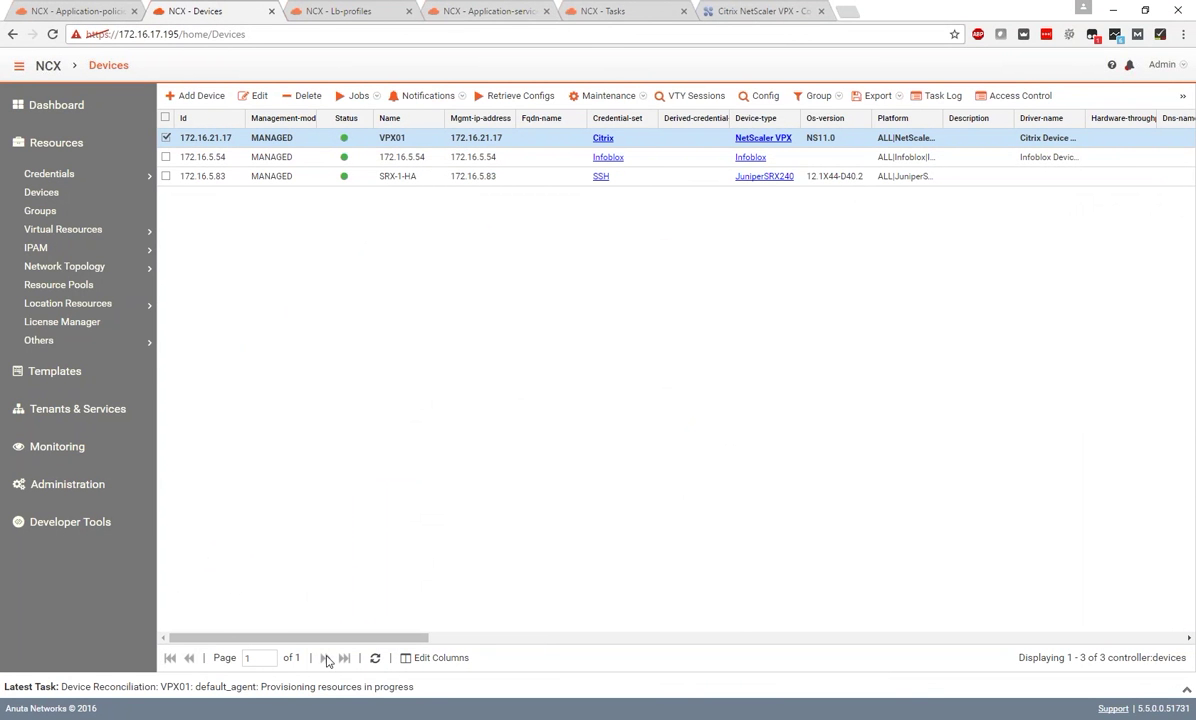
key("alt+Tab")
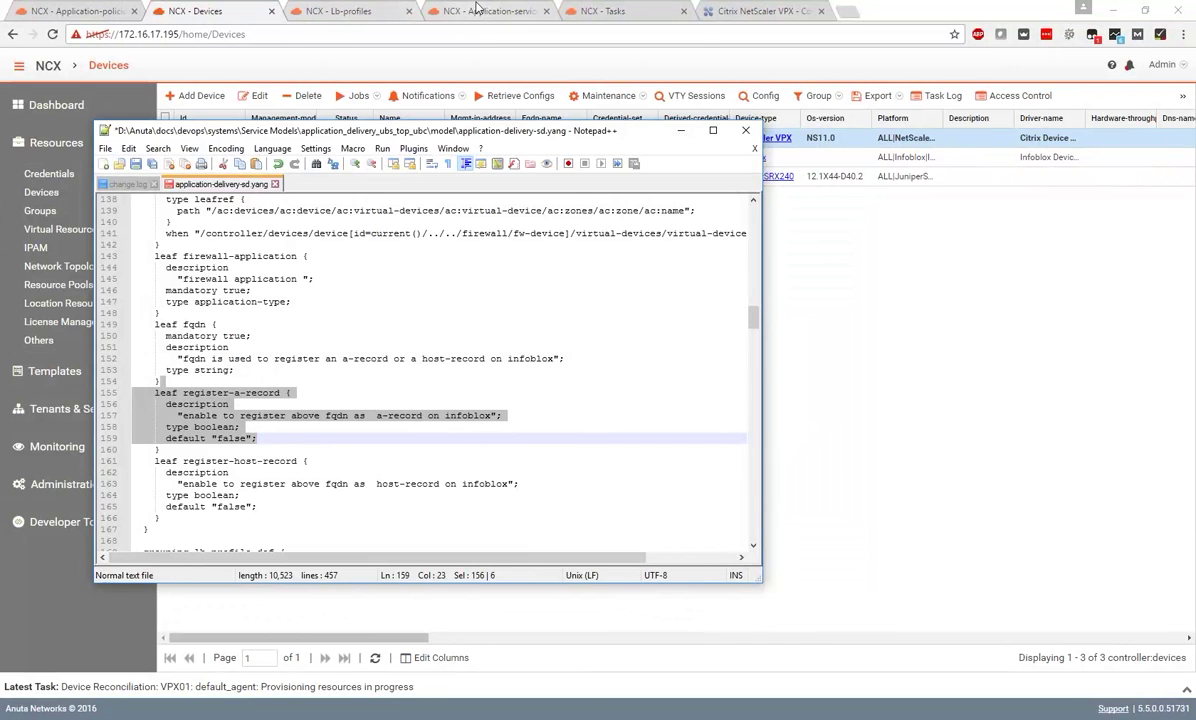
left_click(478, 8)
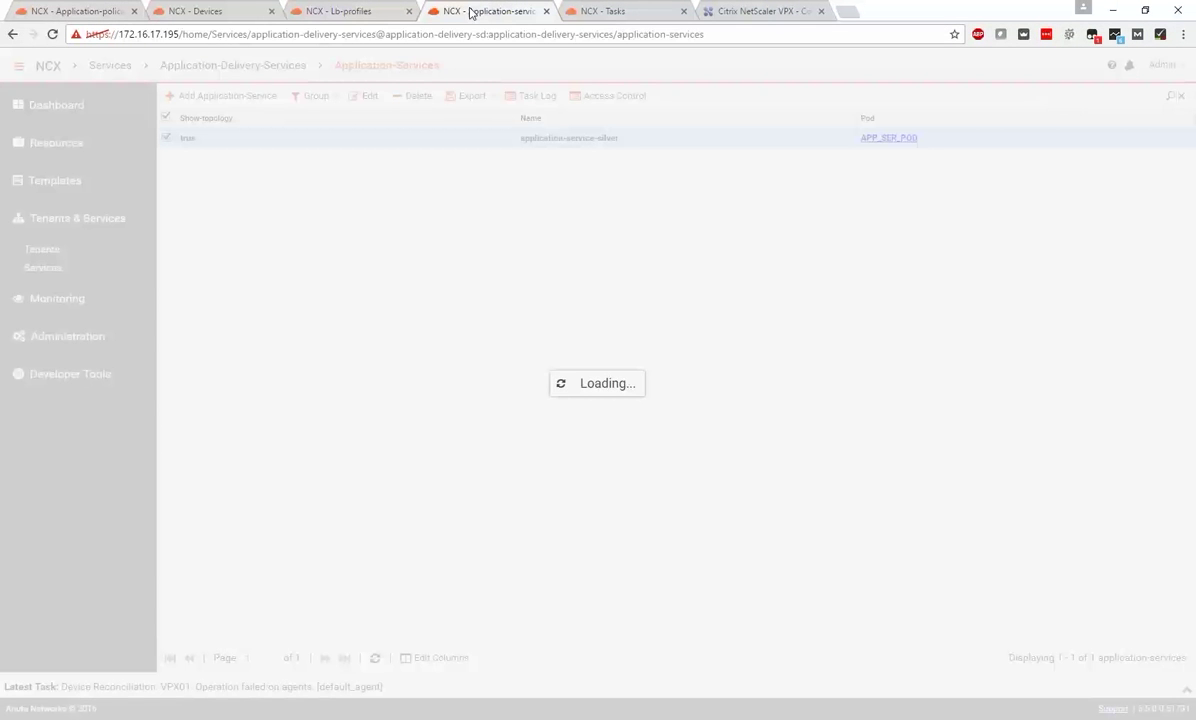
left_click(120, 11)
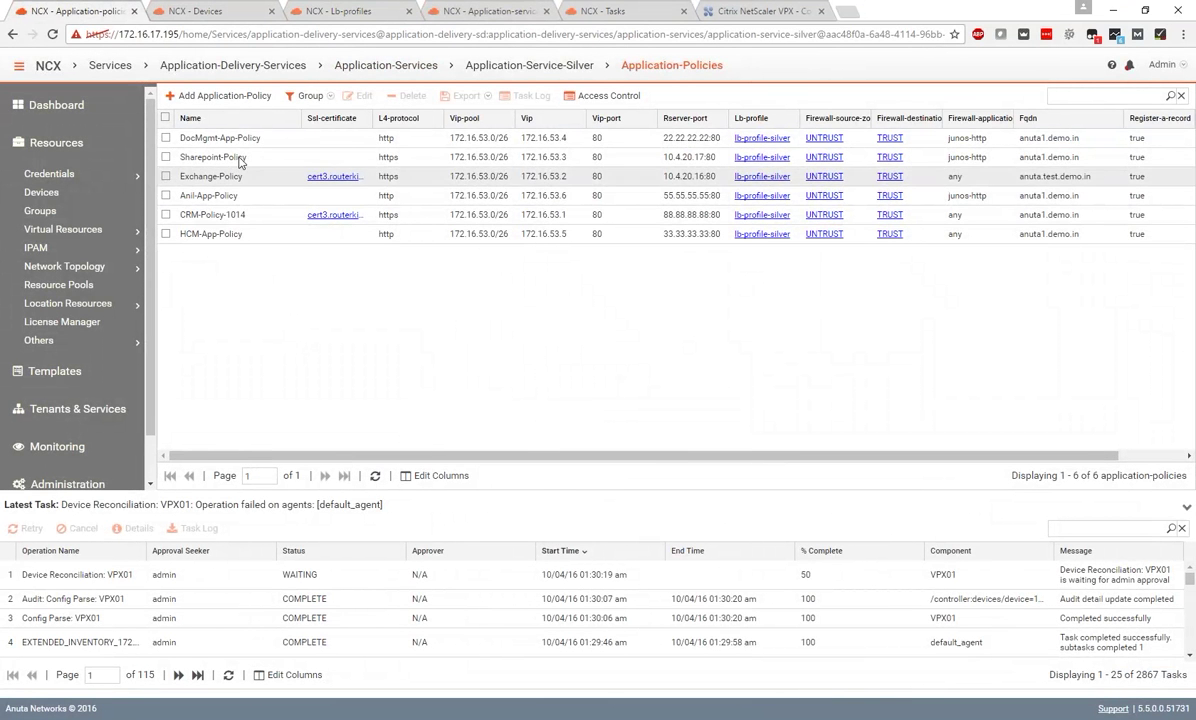
left_click(250, 234)
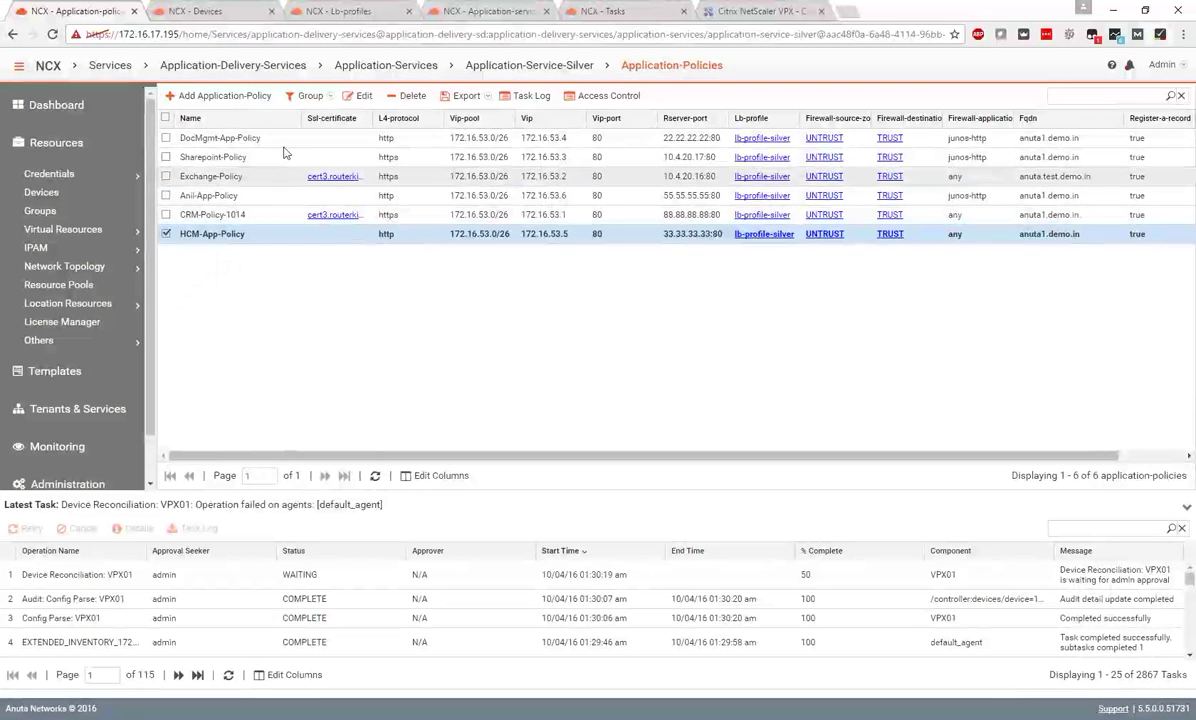
left_click(509, 10)
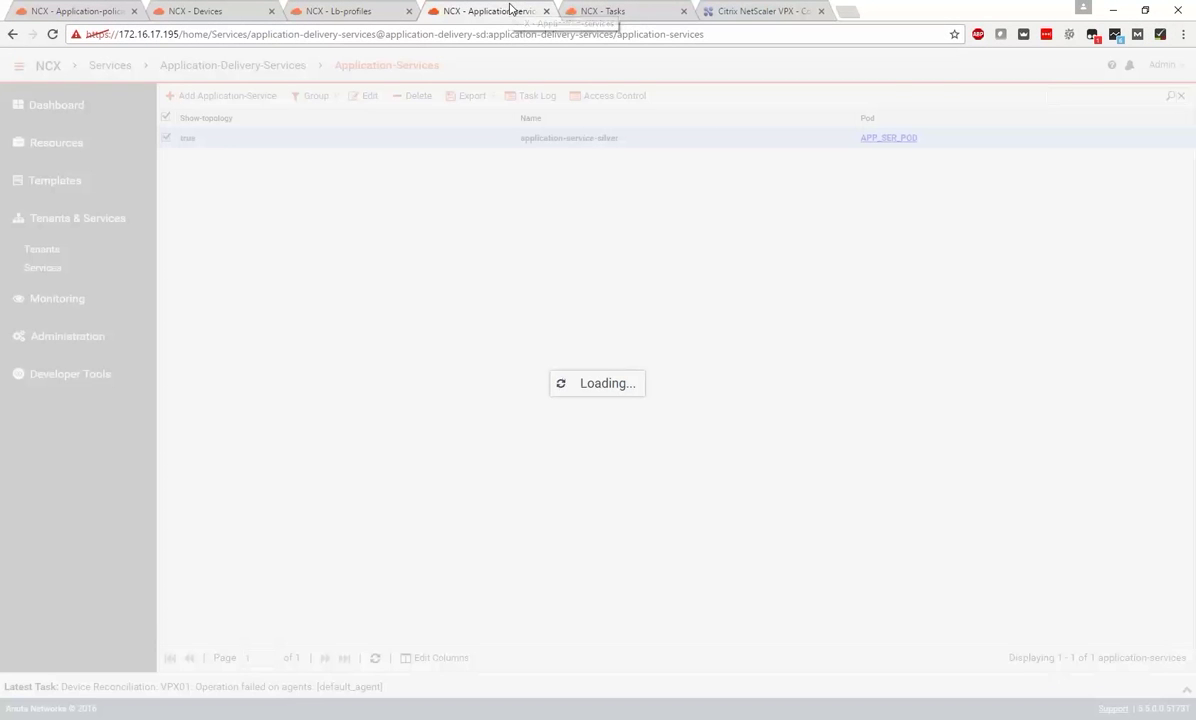
left_click(598, 12)
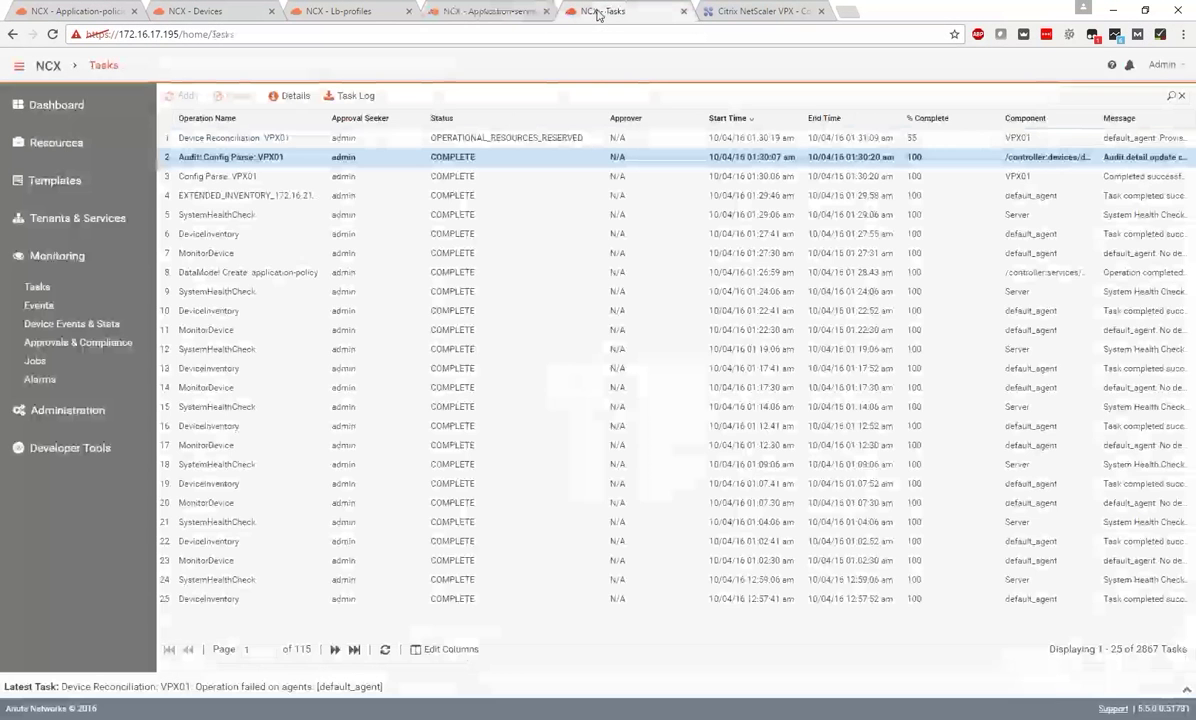
left_click(728, 10)
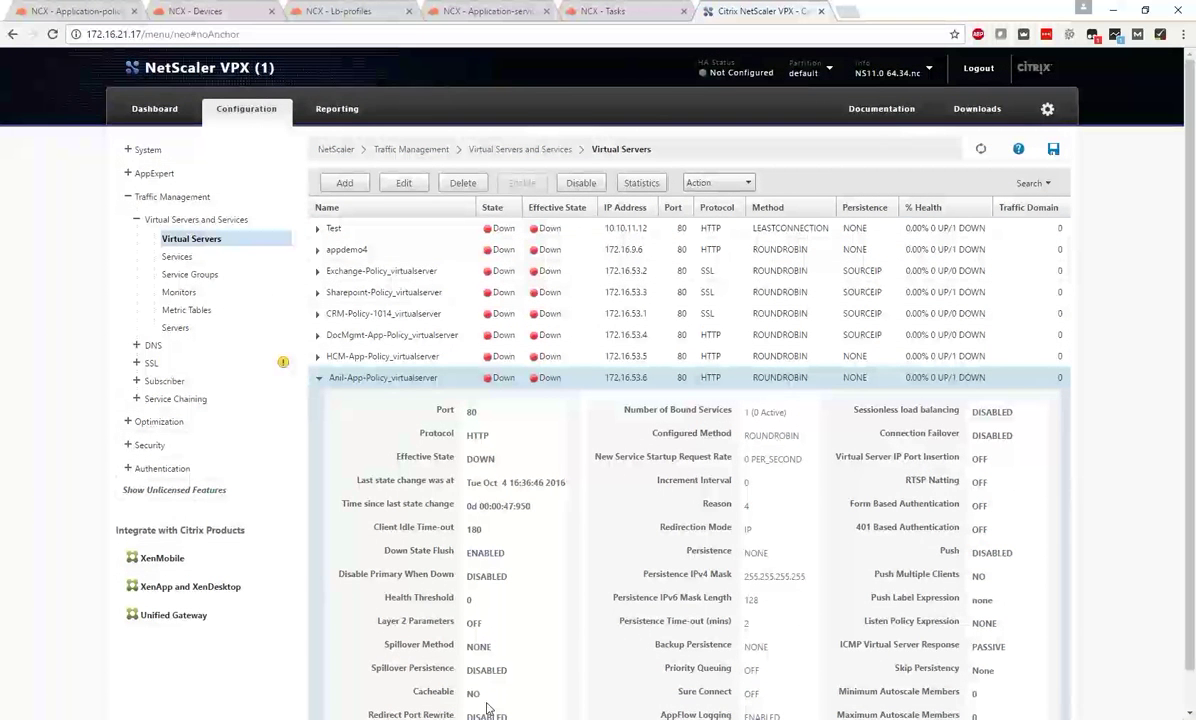
Switch to the webinar deck in PowerPoint and present slide 28, "Orchestration = Agile Network Operations", as a slide show
mouse_move(435, 719)
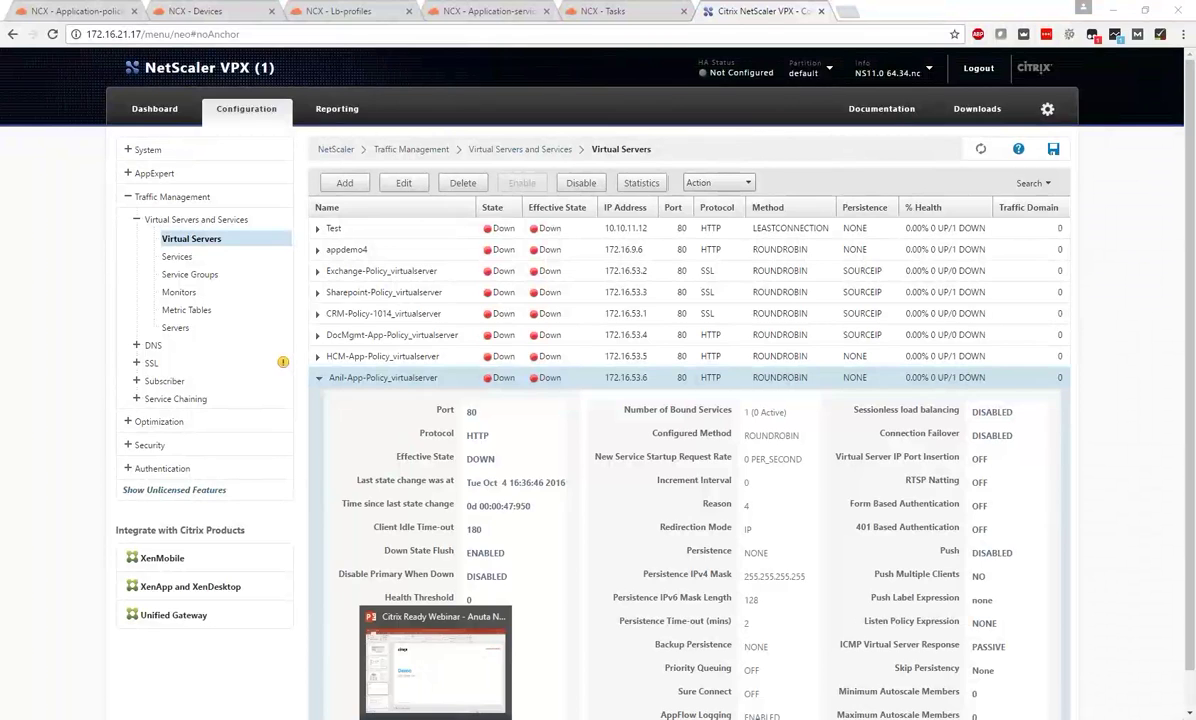
left_click(435, 660)
scroll(164, 462, "down", 3)
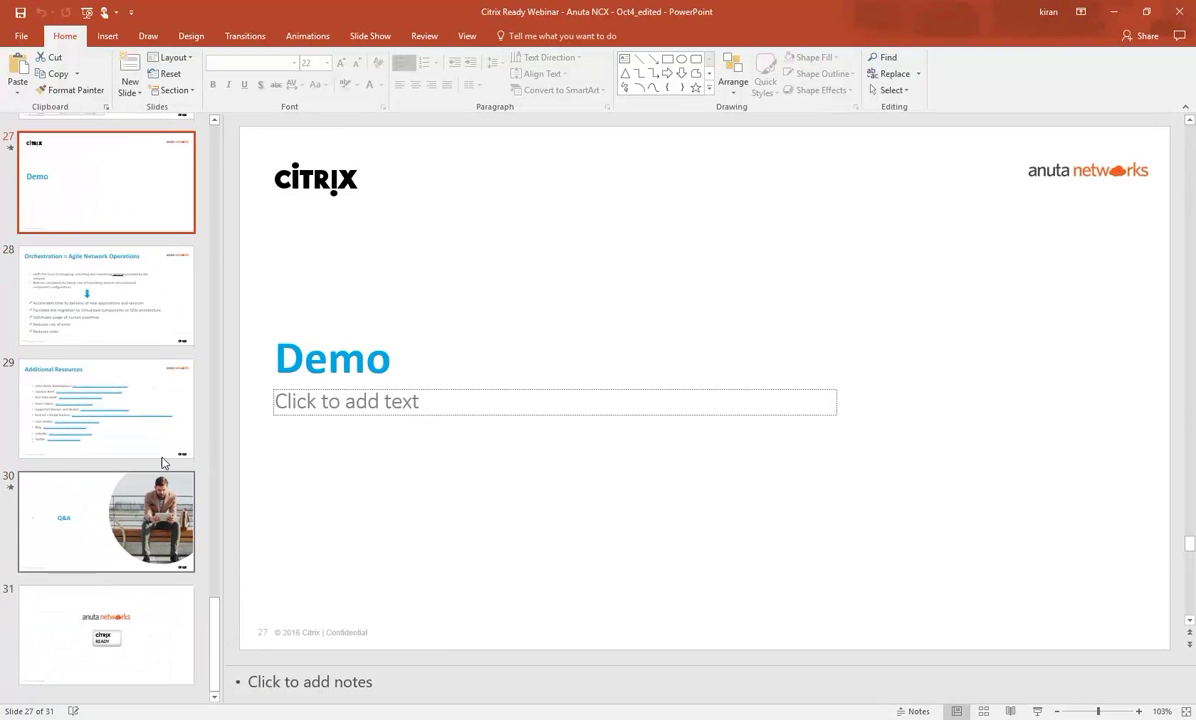
left_click(147, 333)
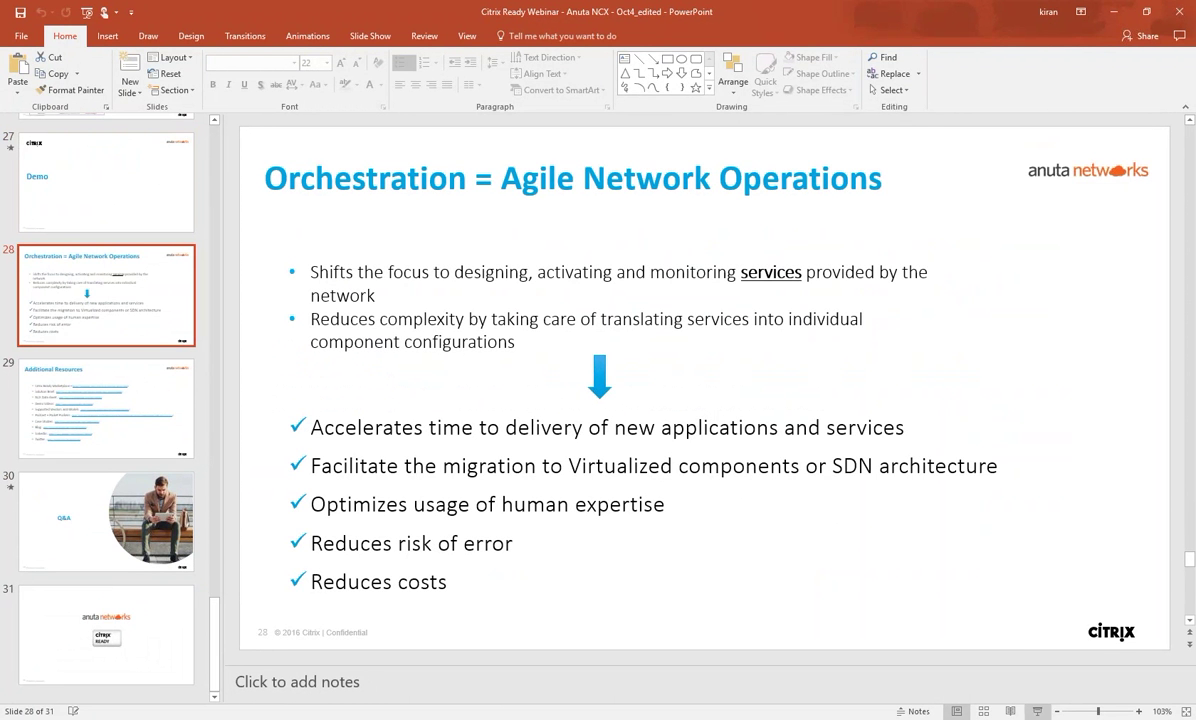
left_click(1039, 711)
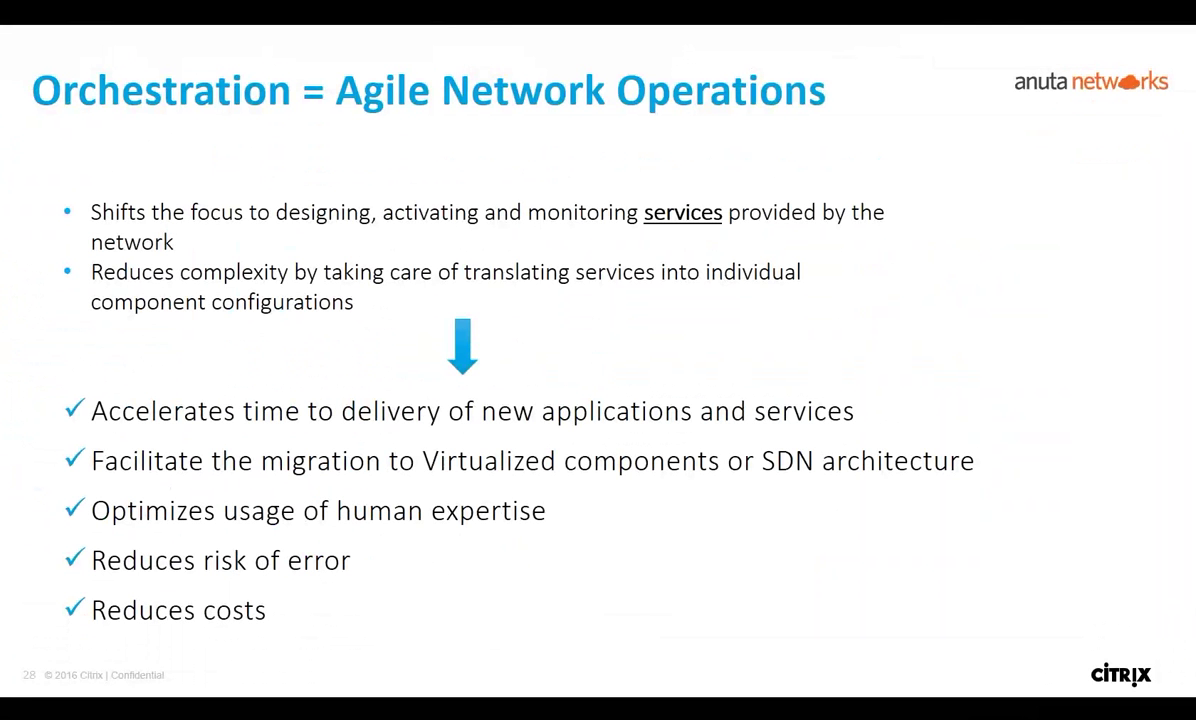